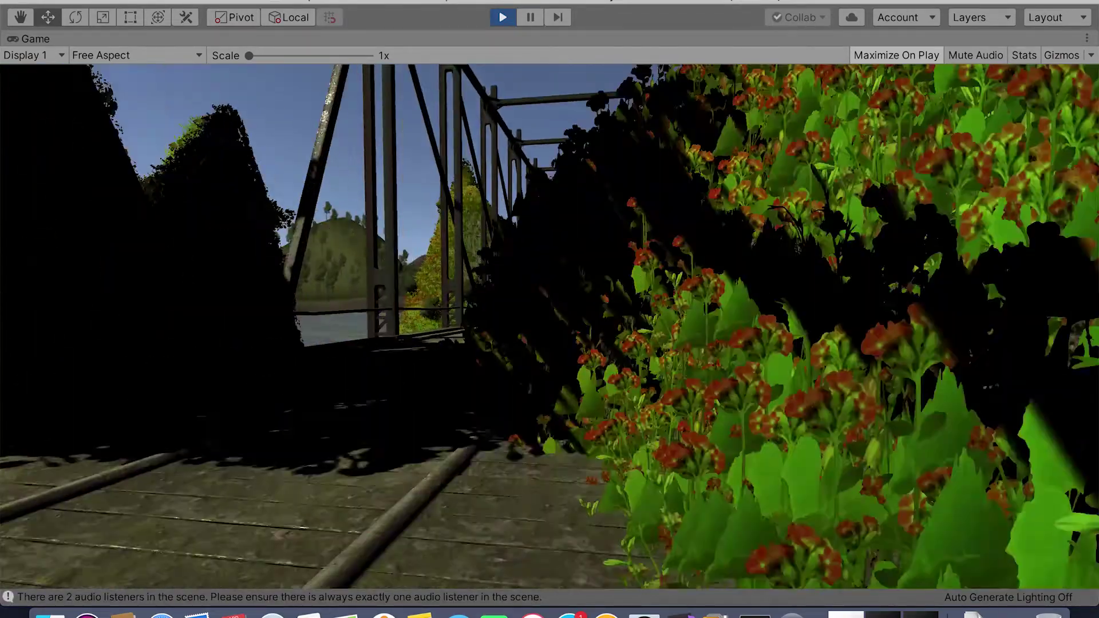
# Preview the finished scene in Play mode by walking across the bridge and into the flower field.
pyautogui.press('w')
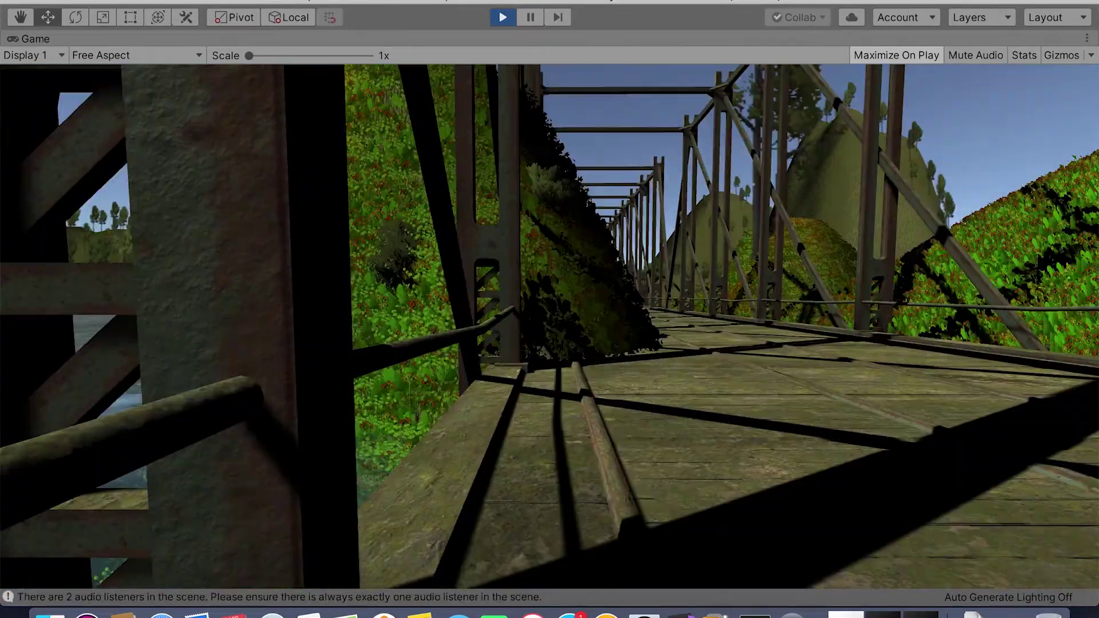
pyautogui.press('w')
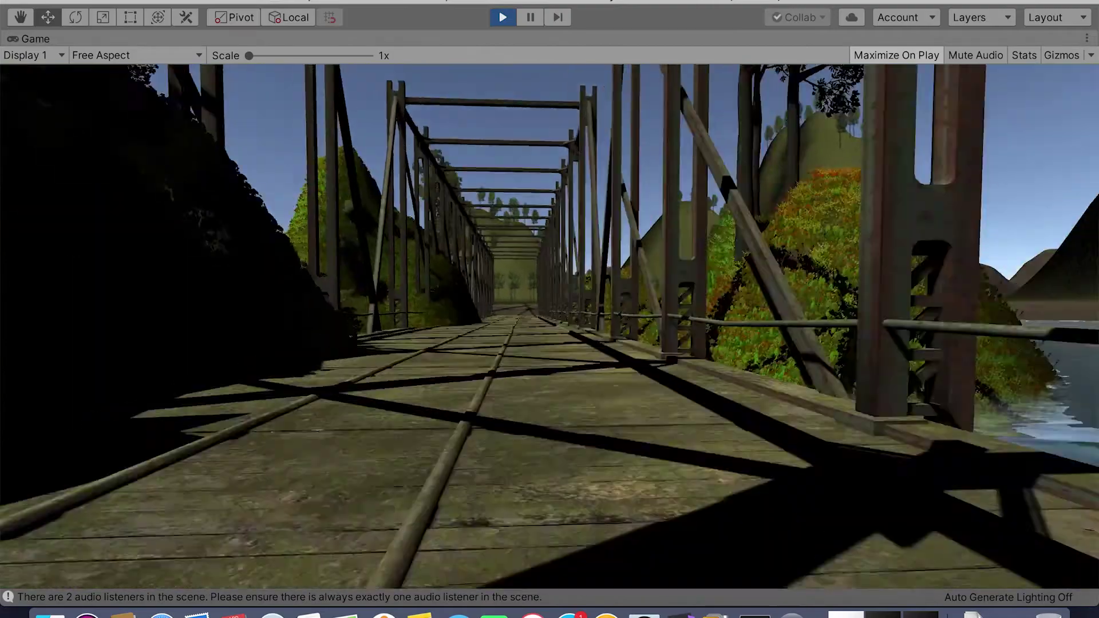
pyautogui.press('w')
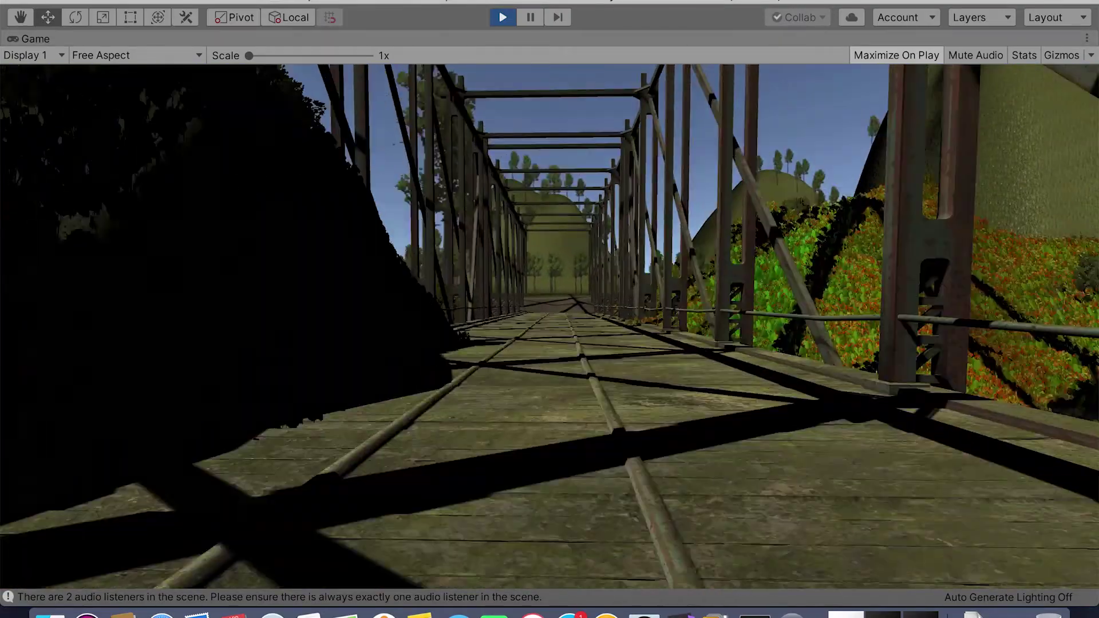
pyautogui.press('w')
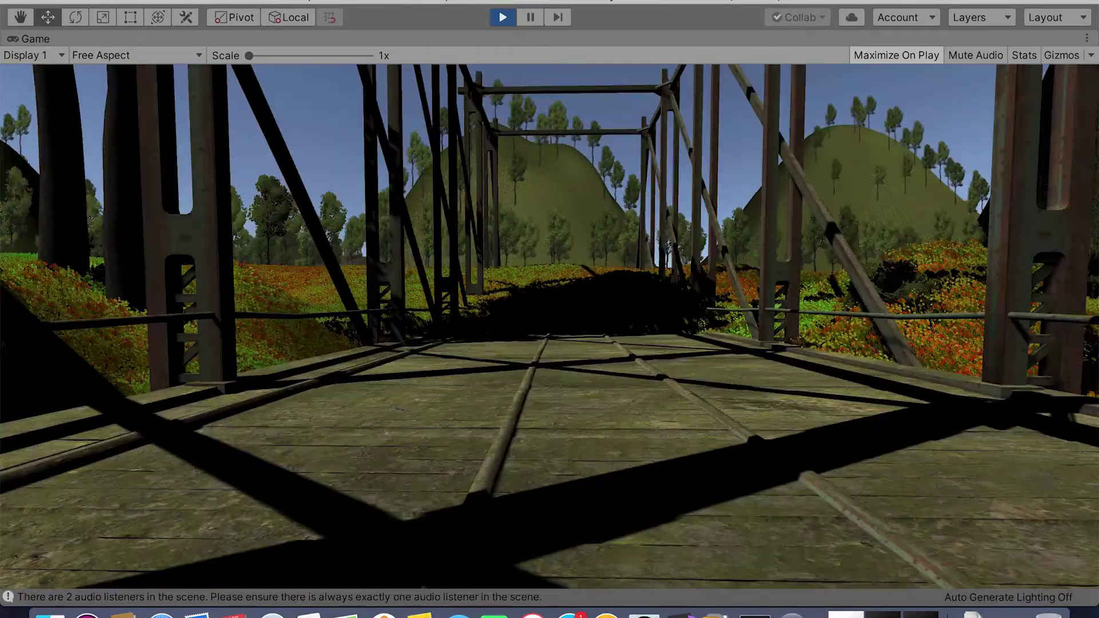
pyautogui.press('w')
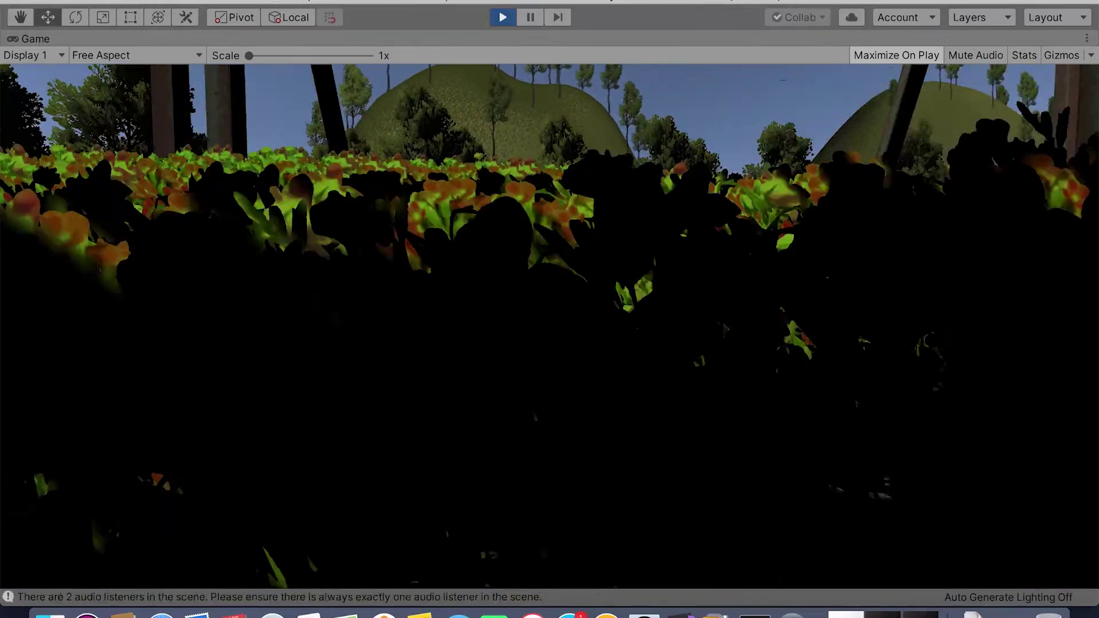
pyautogui.press('w')
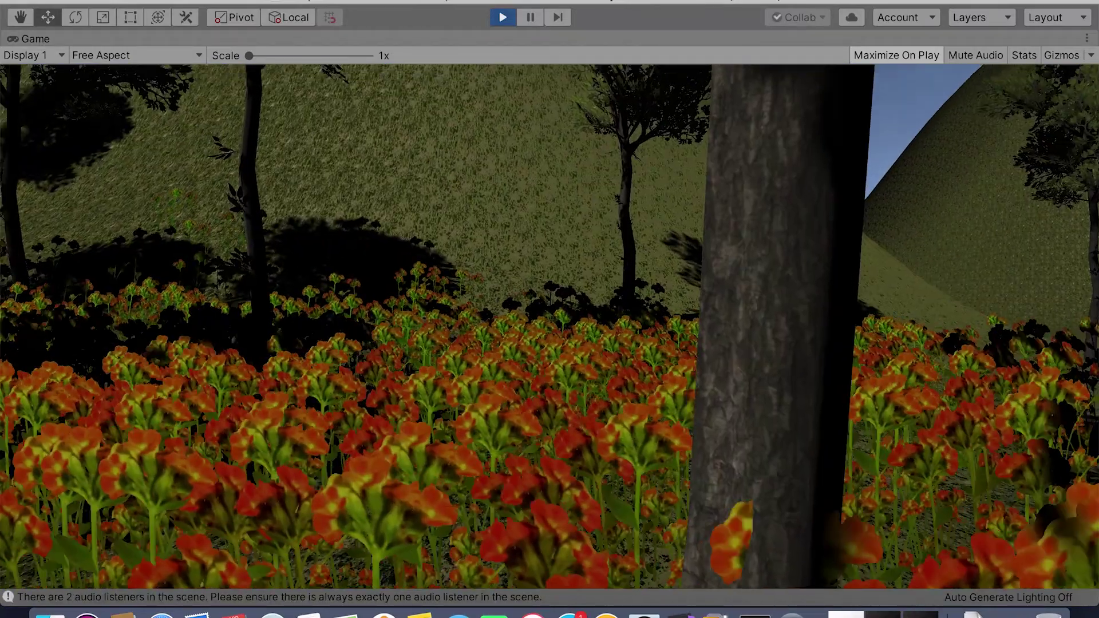
pyautogui.press('w')
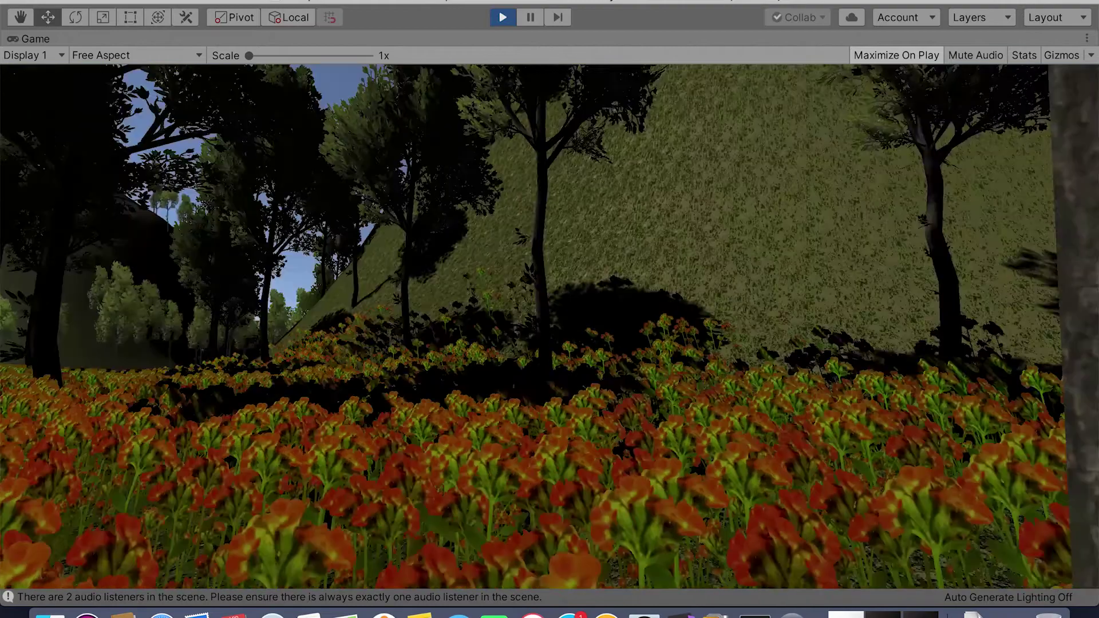
pyautogui.press('w')
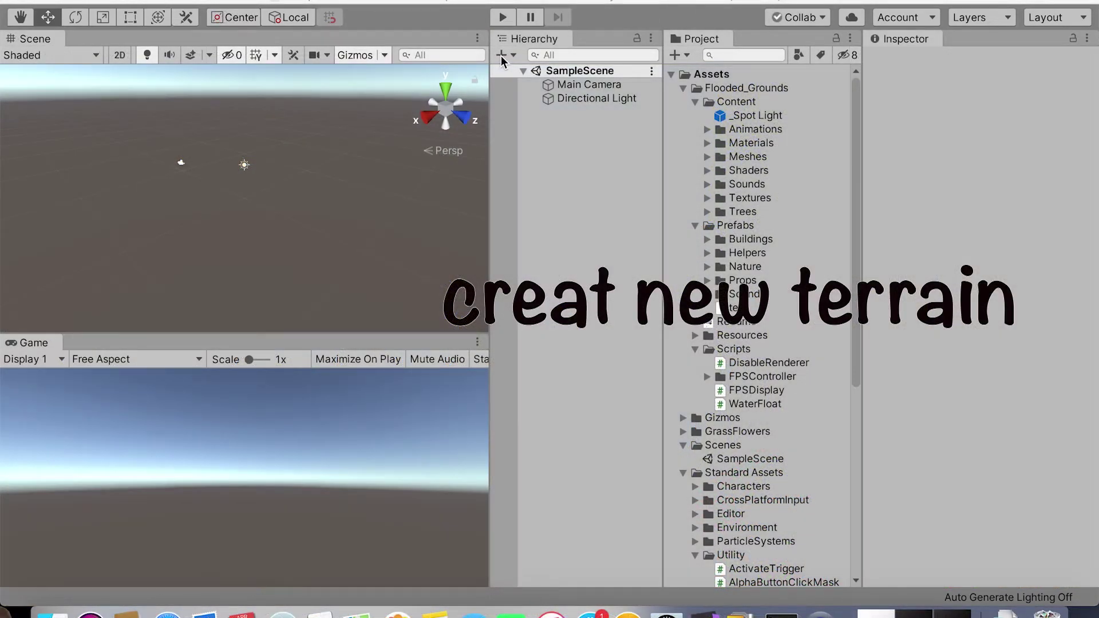
# Add a new 3D Terrain object to the SampleScene and frame it in the Scene view.
pyautogui.click(501, 56)
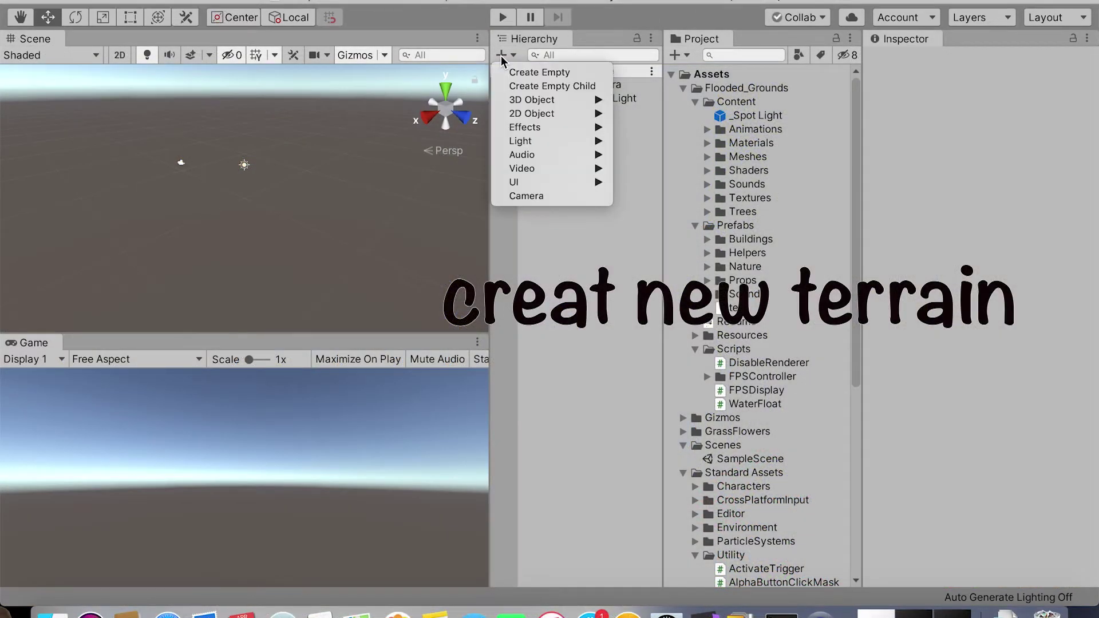
pyautogui.moveTo(518, 101)
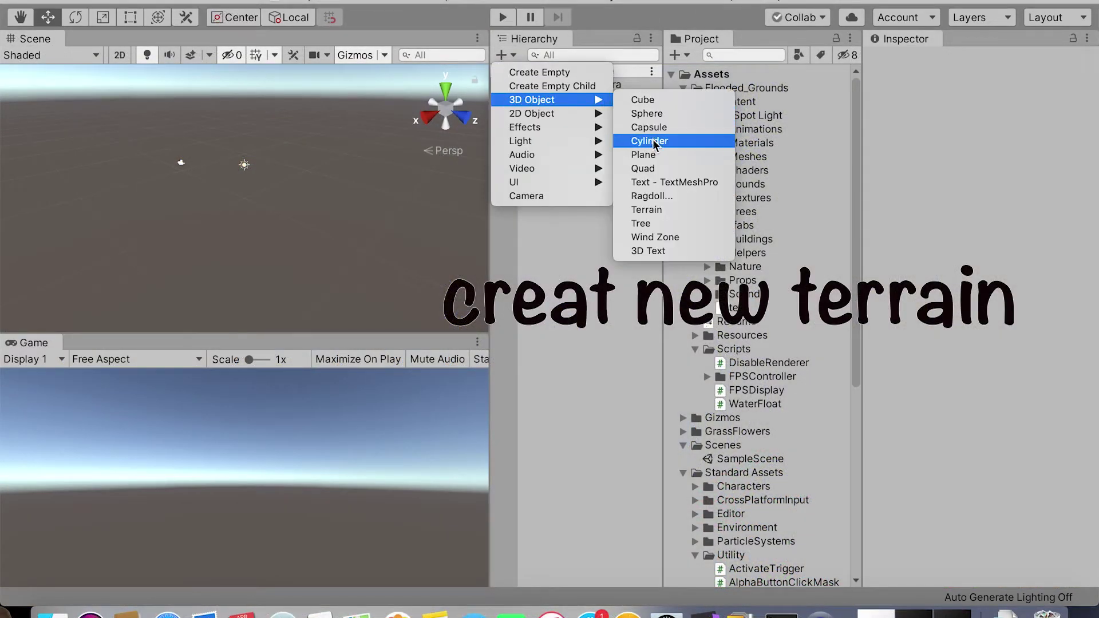
pyautogui.click(652, 215)
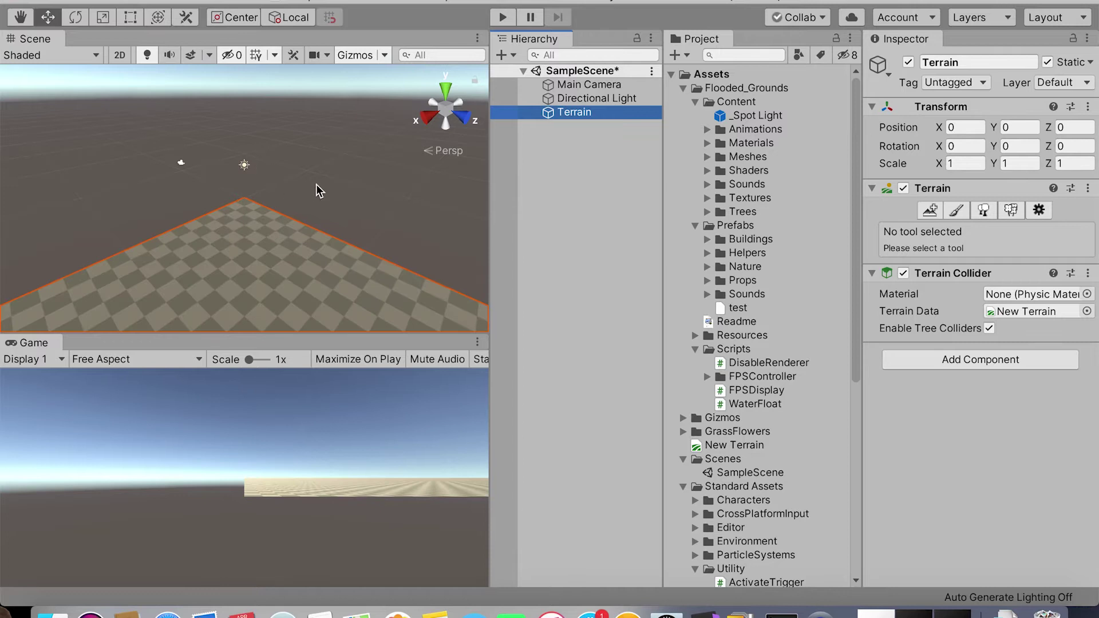
pyautogui.doubleClick(574, 112)
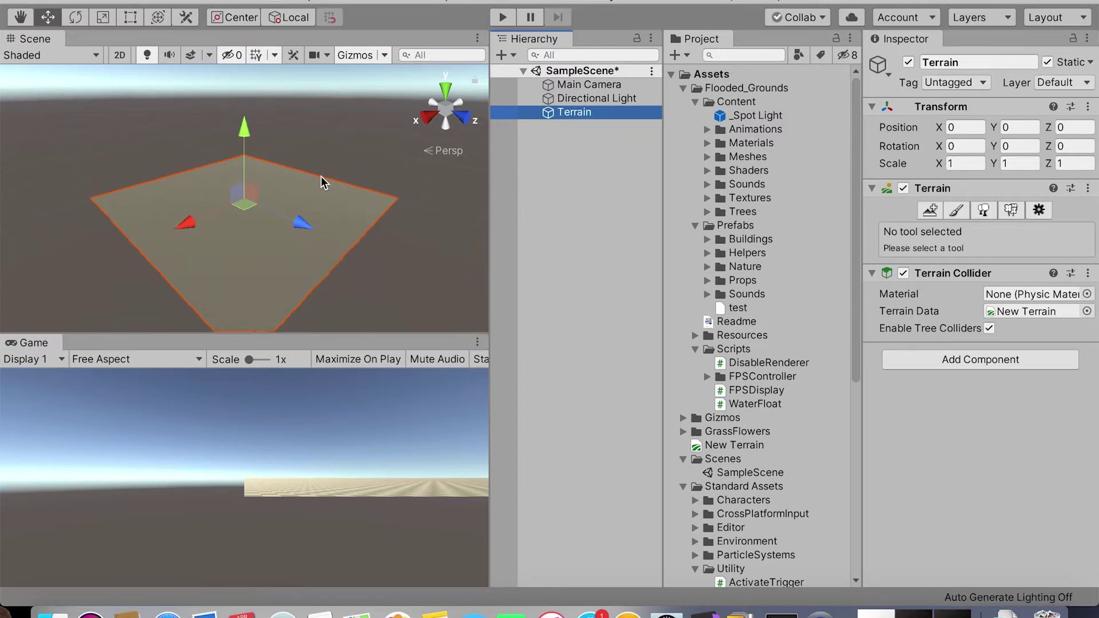
# Use the Paint Terrain tool's Set Height mode to flatten the terrain tile at a height of 200.
pyautogui.click(955, 215)
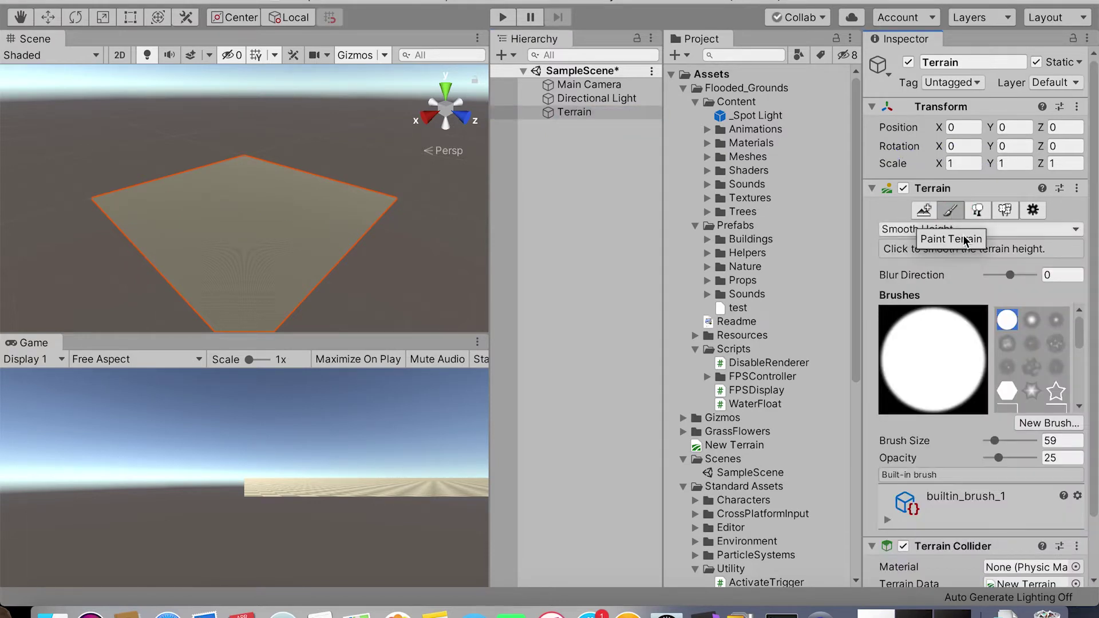
pyautogui.click(958, 227)
pyautogui.click(958, 227)
pyautogui.click(958, 226)
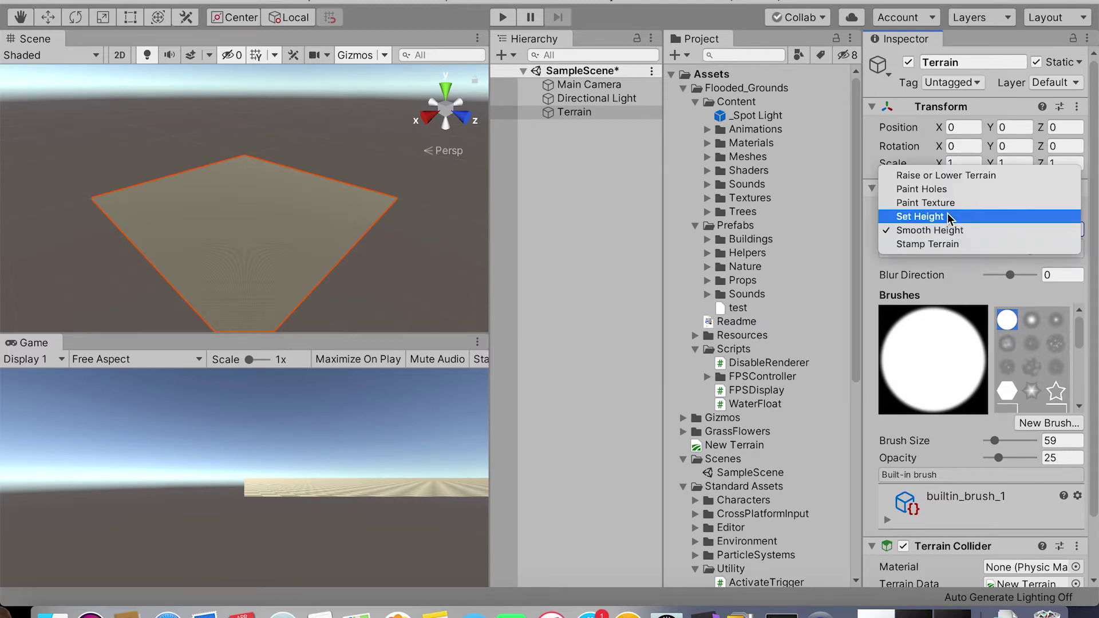
pyautogui.click(948, 217)
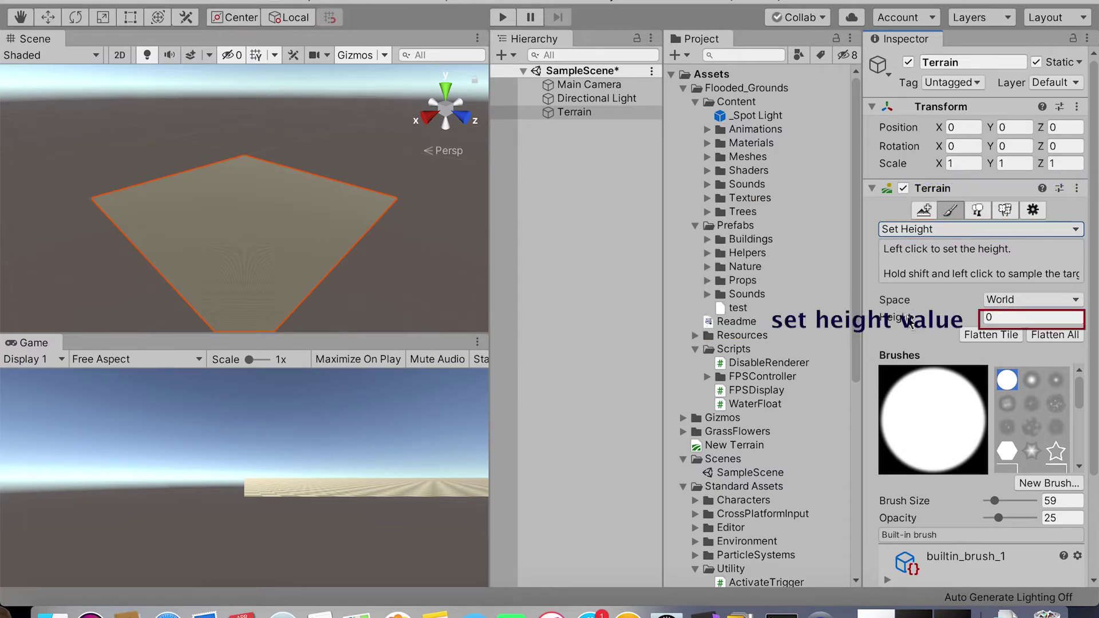
pyautogui.click(991, 319)
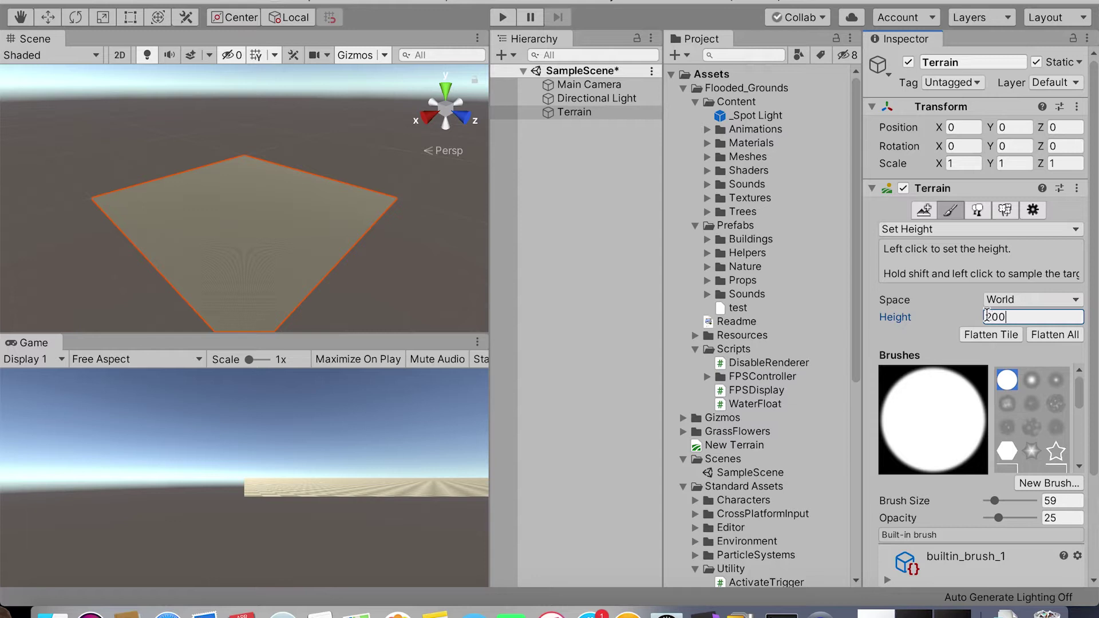
pyautogui.click(1001, 338)
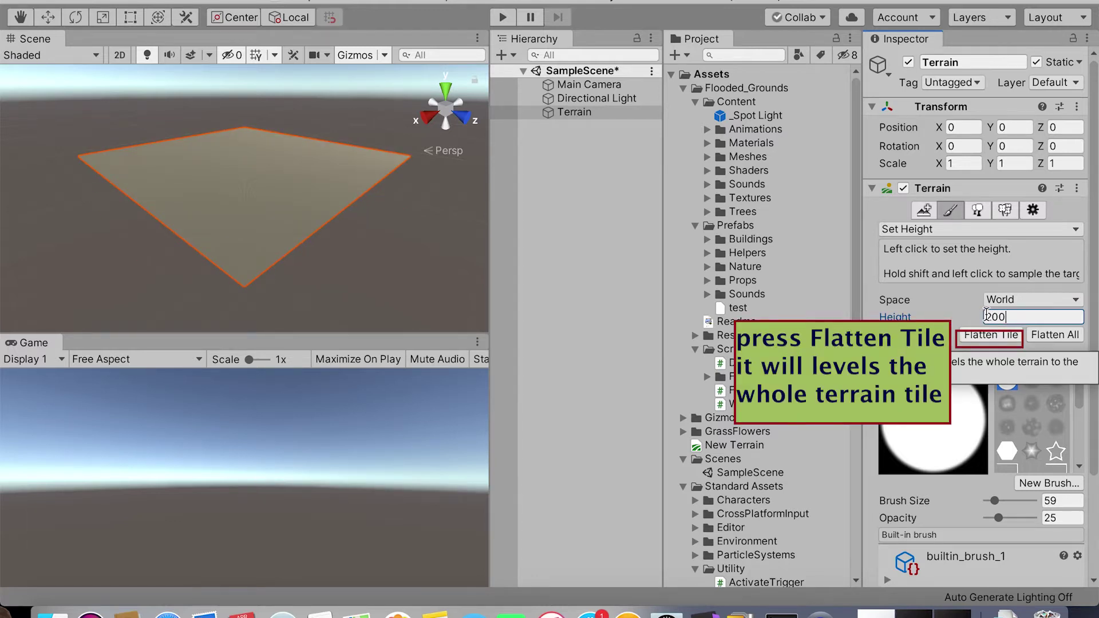
pyautogui.click(955, 299)
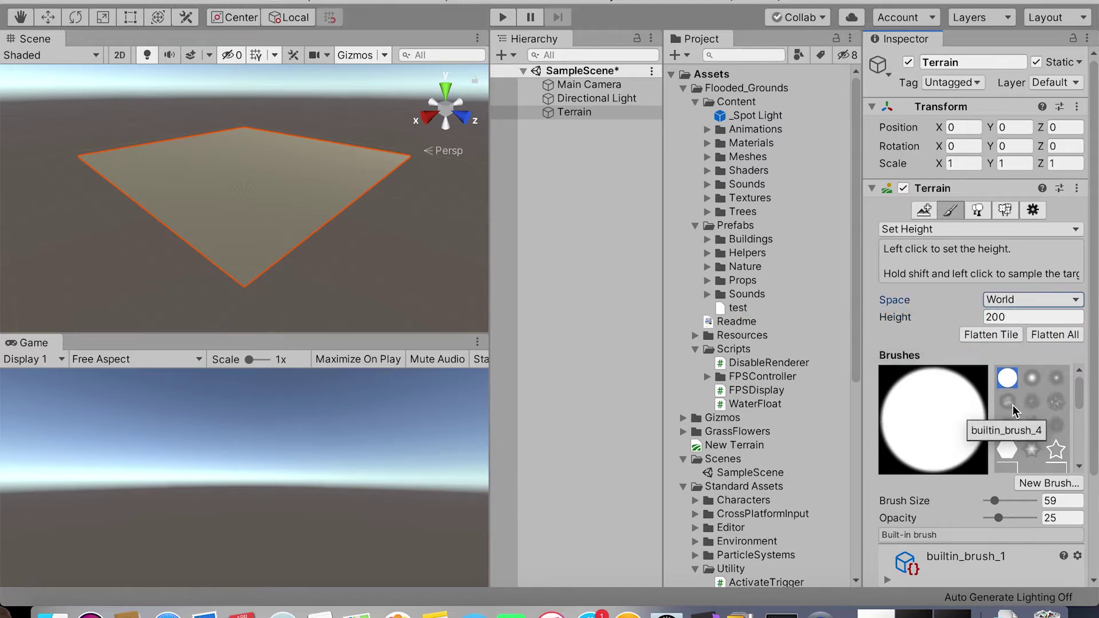
# Switch terrain painting to Raise or Lower Terrain with builtin_brush_2, brush size 77 and opacity 36.
pyautogui.scroll(-1, 980, 515)
pyautogui.scroll(-5, 981, 519)
pyautogui.scroll(5, 932, 354)
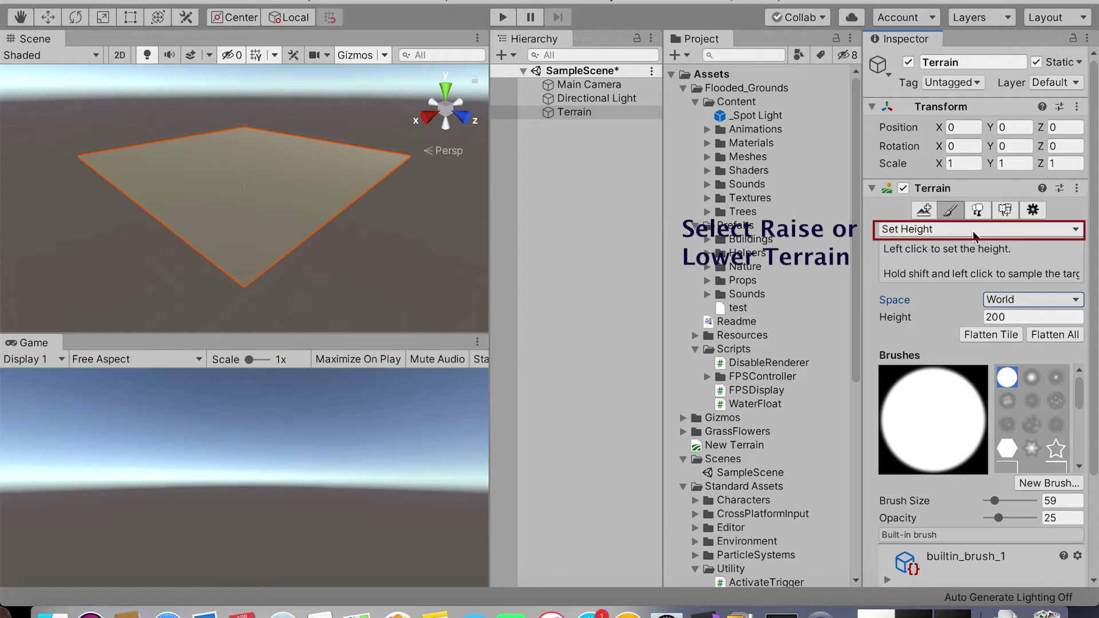
pyautogui.click(975, 233)
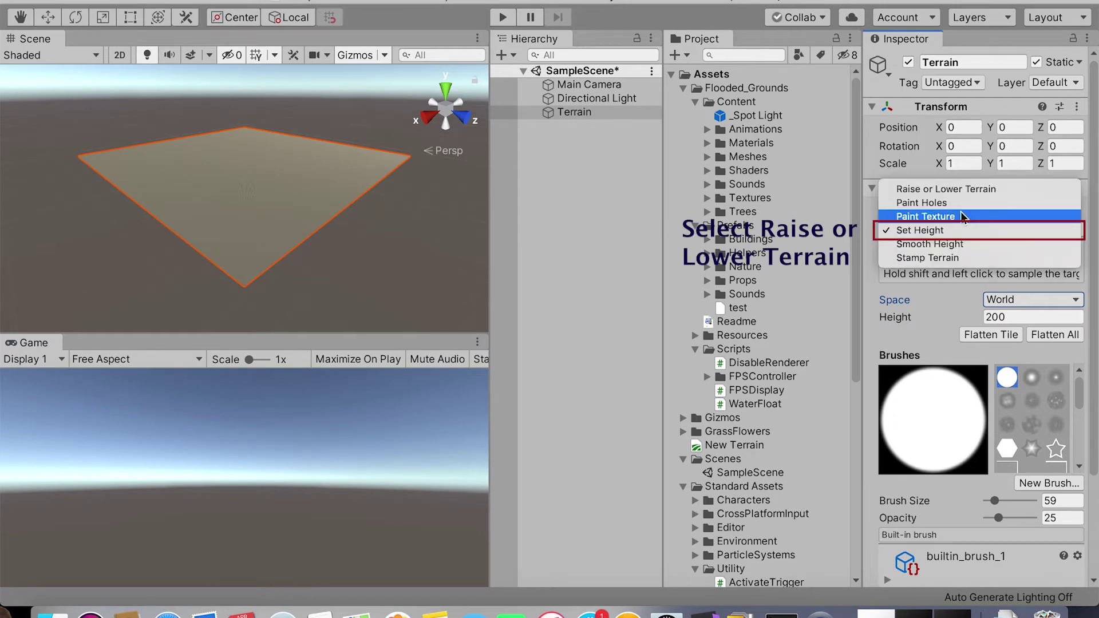
pyautogui.click(955, 190)
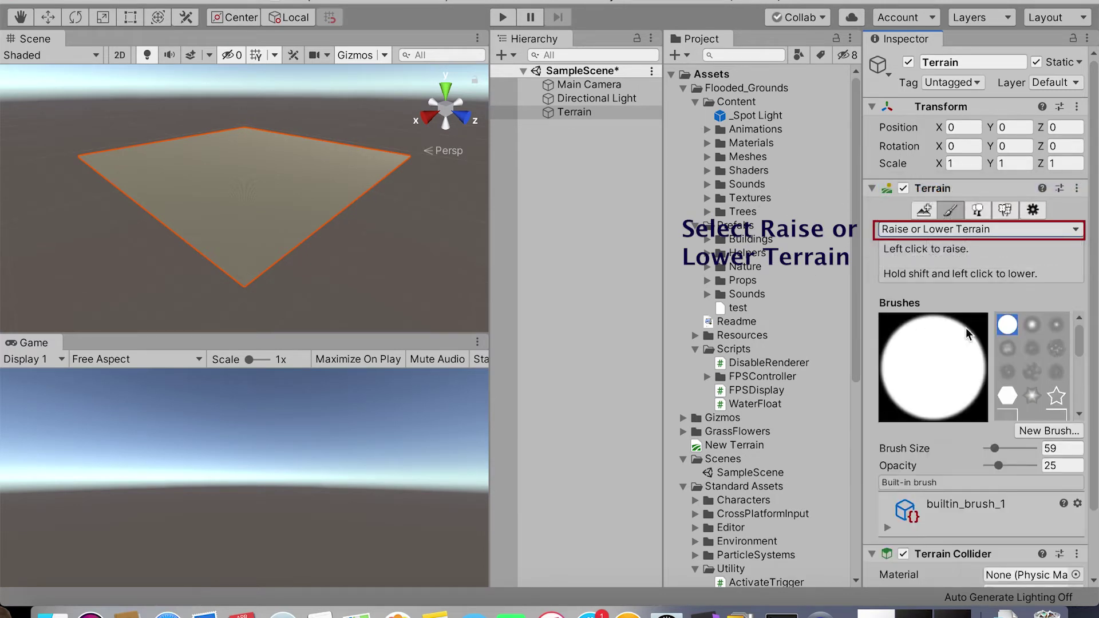
pyautogui.click(1033, 325)
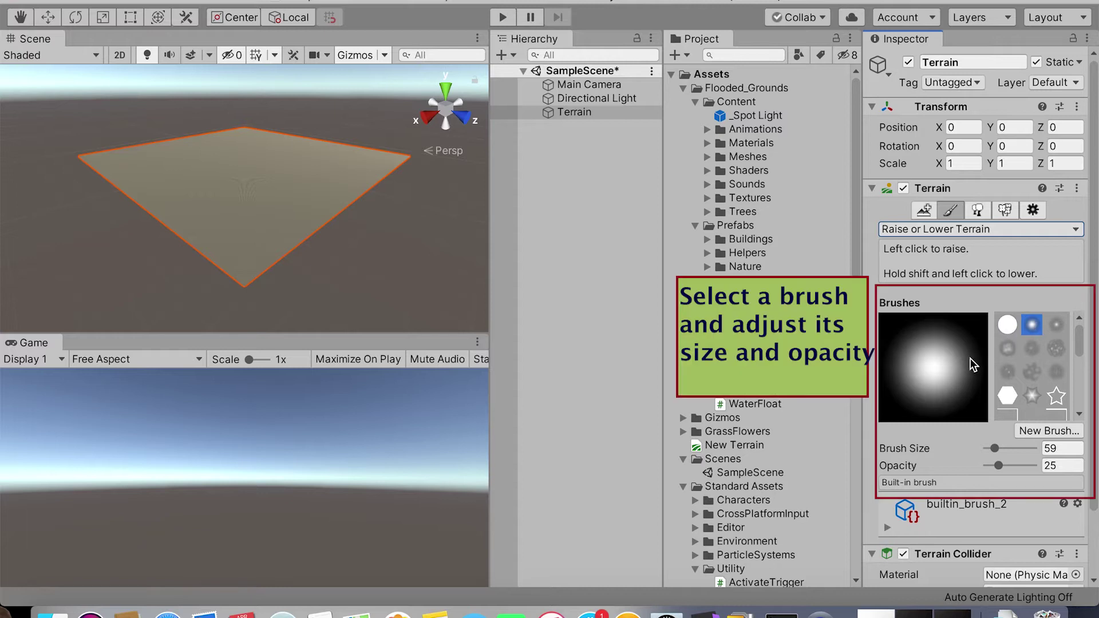
pyautogui.click(995, 450)
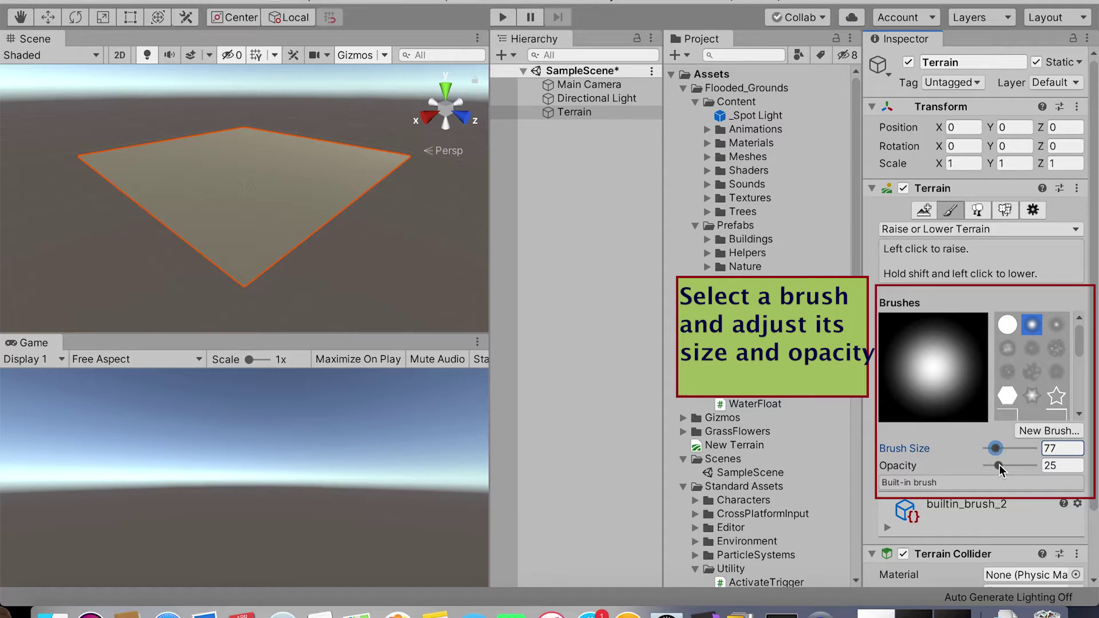
pyautogui.click(999, 466)
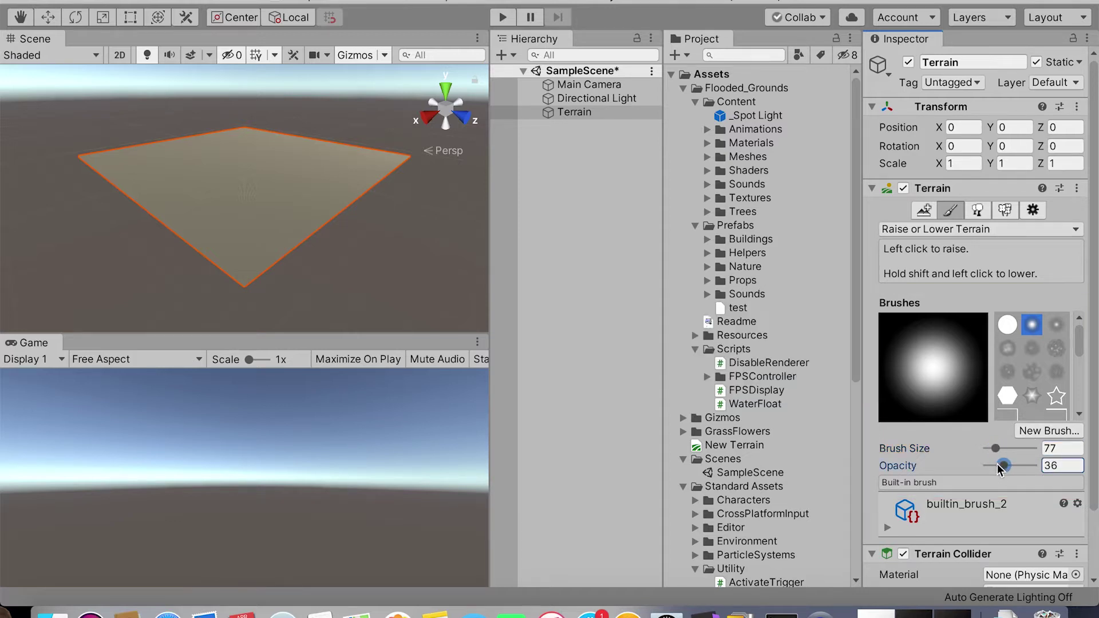
# Raise mountain ridges along the terrain's outer edges with the soft round brush, working from one side to the next.
pyautogui.scroll(-3, 998, 460)
pyautogui.scroll(3, 993, 447)
pyautogui.moveTo(227, 277); pyautogui.dragTo(368, 187)
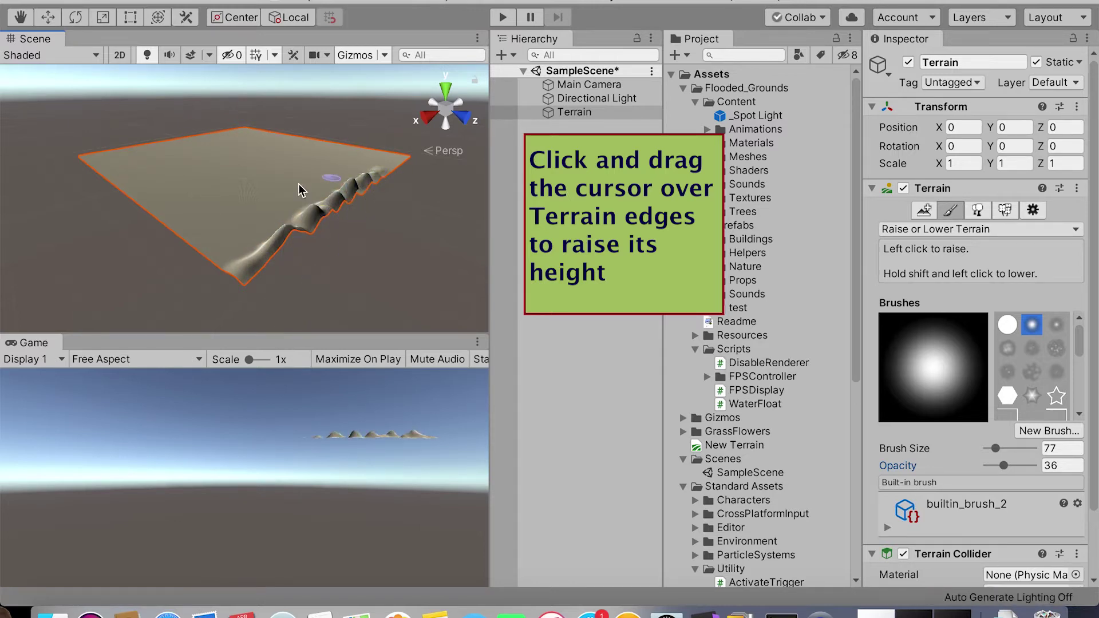
pyautogui.keyDown('alt'); pyautogui.moveTo(208, 246); pyautogui.dragTo(368, 289); pyautogui.keyUp('alt')
pyautogui.moveTo(403, 250)
pyautogui.mouseDown()
pyautogui.moveTo(62, 203)
pyautogui.moveTo(82, 198)
pyautogui.mouseUp()
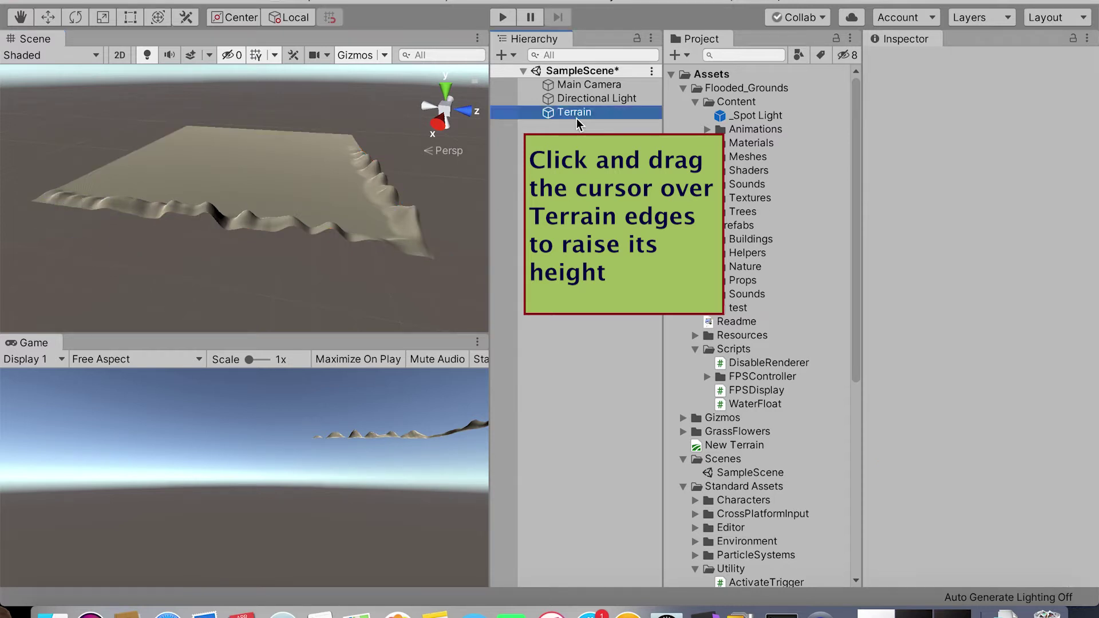
pyautogui.click(574, 112)
pyautogui.moveTo(53, 201)
pyautogui.mouseDown()
pyautogui.moveTo(368, 277)
pyautogui.moveTo(270, 279)
pyautogui.moveTo(363, 290)
pyautogui.moveTo(210, 260)
pyautogui.moveTo(285, 230)
pyautogui.mouseUp()
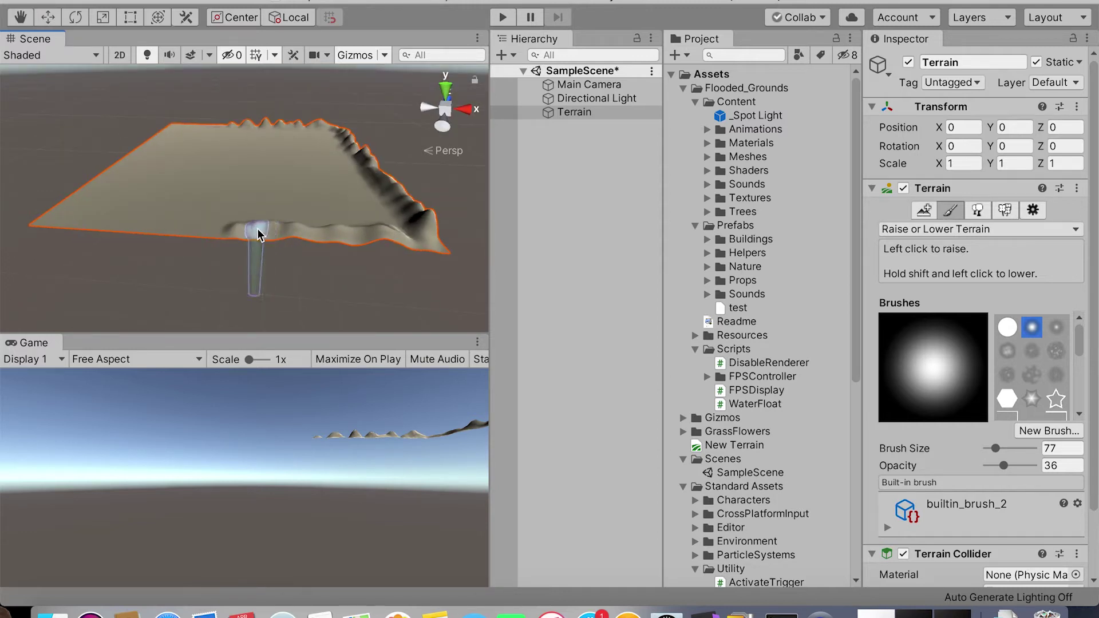
pyautogui.moveTo(221, 229)
pyautogui.mouseDown()
pyautogui.moveTo(95, 223)
pyautogui.moveTo(238, 242)
pyautogui.moveTo(252, 261)
pyautogui.mouseUp()
pyautogui.moveTo(183, 295)
pyautogui.mouseDown()
pyautogui.moveTo(131, 307)
pyautogui.moveTo(287, 236)
pyautogui.moveTo(147, 287)
pyautogui.moveTo(250, 250)
pyautogui.moveTo(369, 246)
pyautogui.moveTo(305, 254)
pyautogui.moveTo(367, 252)
pyautogui.moveTo(207, 232)
pyautogui.moveTo(252, 241)
pyautogui.mouseUp()
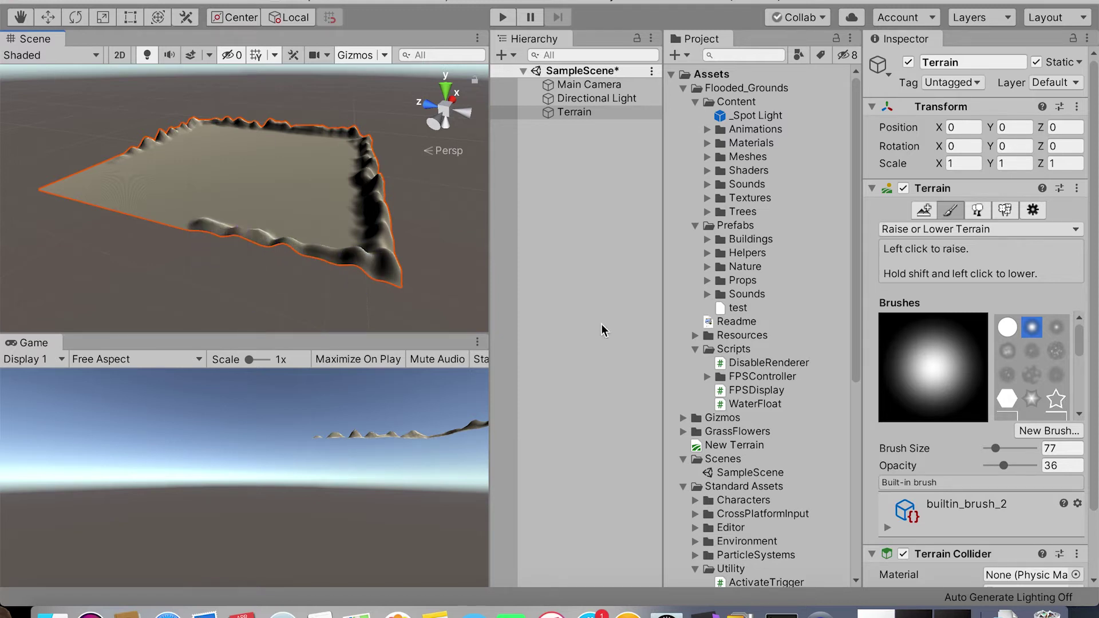
# Choose builtin_brush_4 and raise the remaining terrain edges so the ridges enclose the whole tile.
pyautogui.click(1008, 351)
pyautogui.moveTo(245, 221)
pyautogui.mouseDown()
pyautogui.moveTo(184, 233)
pyautogui.moveTo(140, 215)
pyautogui.moveTo(250, 236)
pyautogui.moveTo(94, 258)
pyautogui.mouseUp()
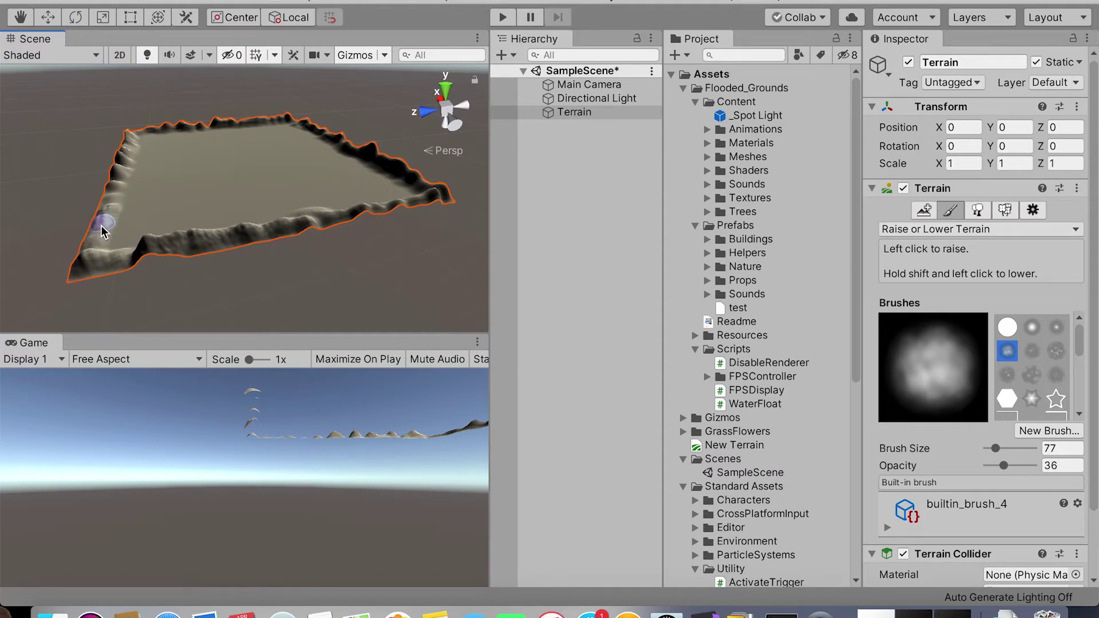
pyautogui.keyDown('alt'); pyautogui.moveTo(100, 242); pyautogui.dragTo(300, 241); pyautogui.keyUp('alt')
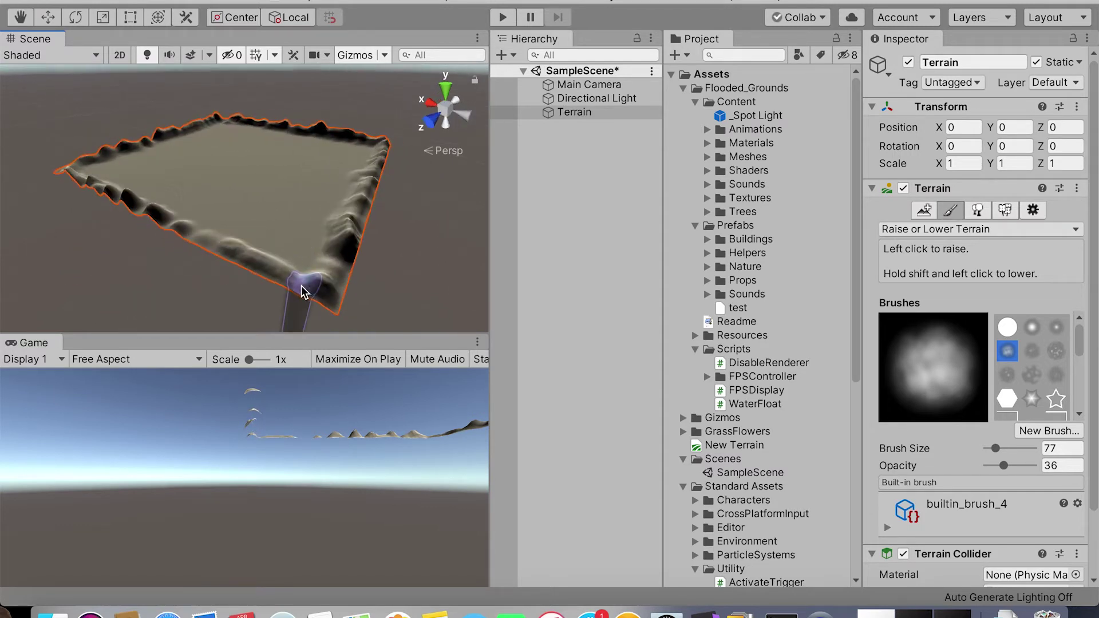
pyautogui.moveTo(267, 274)
pyautogui.mouseDown()
pyautogui.moveTo(184, 234)
pyautogui.moveTo(312, 277)
pyautogui.moveTo(143, 212)
pyautogui.moveTo(297, 275)
pyautogui.moveTo(341, 260)
pyautogui.moveTo(298, 263)
pyautogui.moveTo(315, 221)
pyautogui.moveTo(405, 238)
pyautogui.mouseUp()
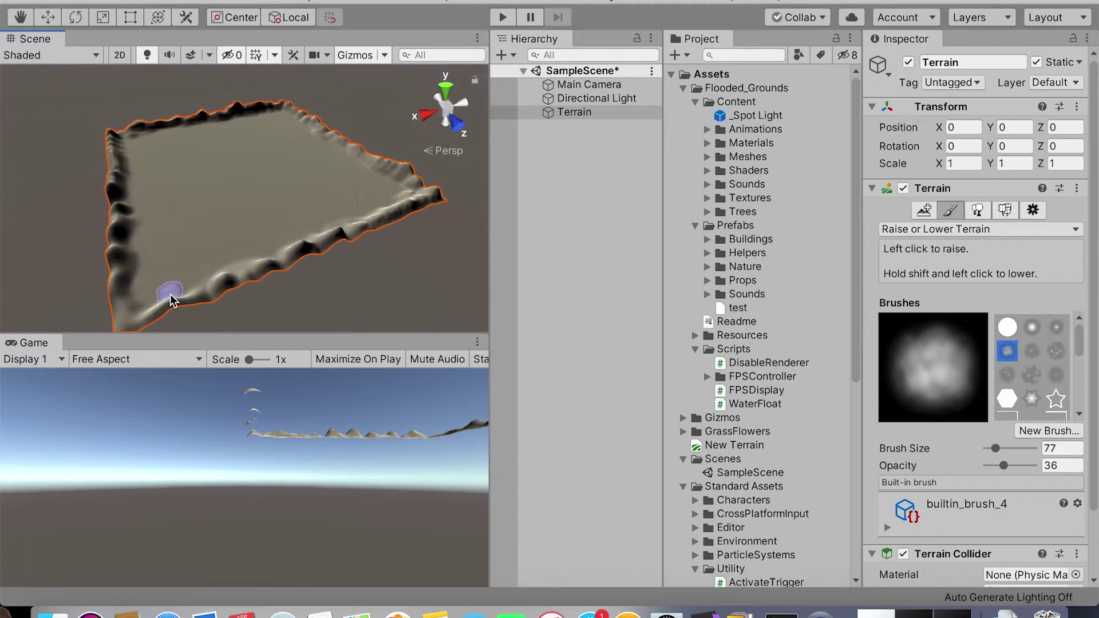
pyautogui.moveTo(160, 307)
pyautogui.mouseDown()
pyautogui.moveTo(128, 302)
pyautogui.moveTo(191, 295)
pyautogui.mouseUp()
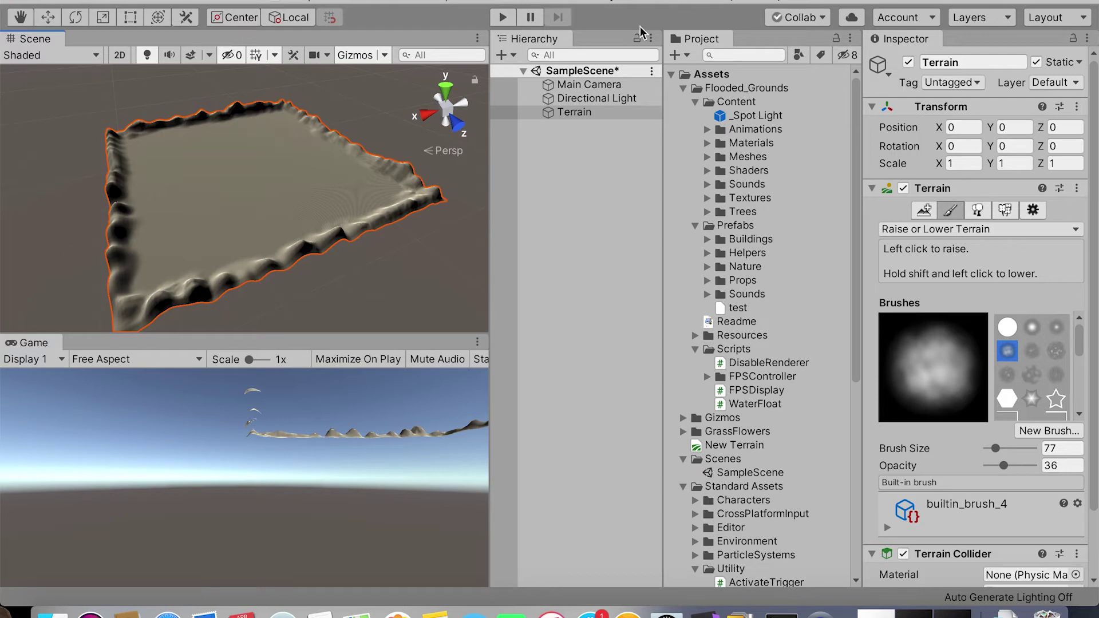
# Set the brush size to 99 and lower a ring-shaped area in the terrain's interior.
pyautogui.keyDown('alt'); pyautogui.moveTo(315, 229); pyautogui.dragTo(356, 249); pyautogui.keyUp('alt')
pyautogui.keyDown('alt'); pyautogui.moveTo(288, 209); pyautogui.dragTo(336, 219); pyautogui.keyUp('alt')
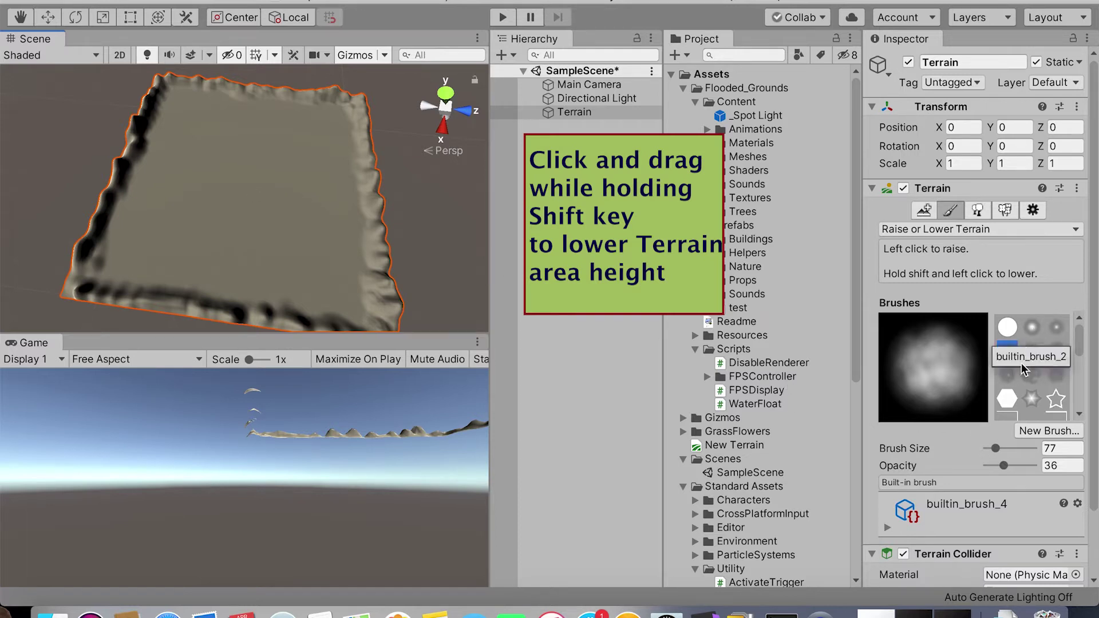
pyautogui.click(997, 447)
pyautogui.moveTo(997, 445); pyautogui.dragTo(995, 453)
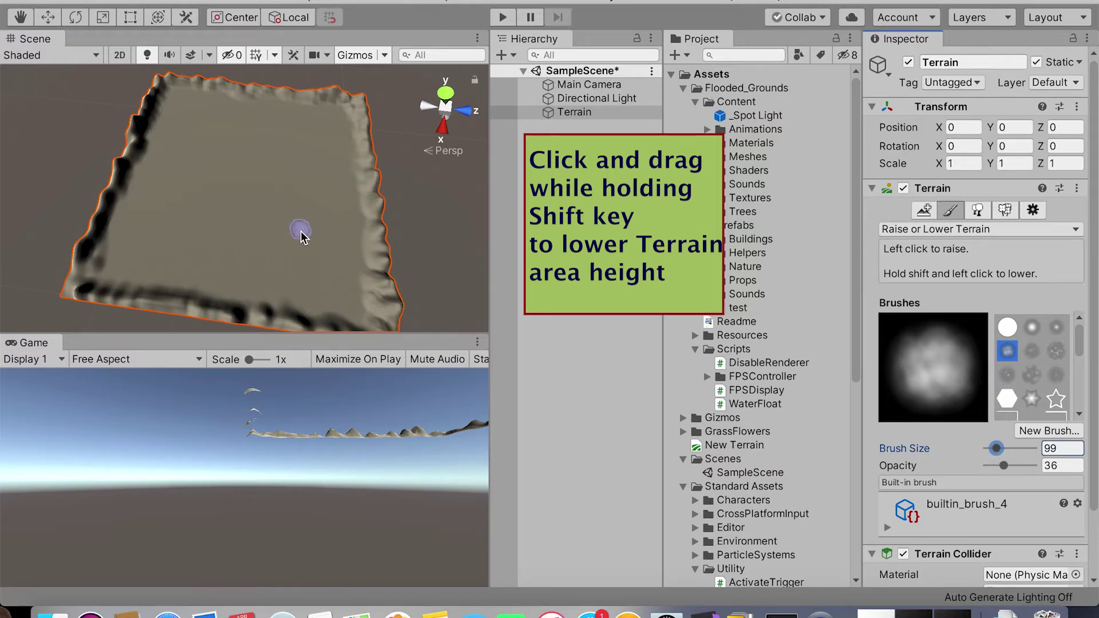
pyautogui.scroll(5, 290, 197)
pyautogui.scroll(-3, 252, 148)
pyautogui.moveTo(244, 142)
pyautogui.keyDown('shift'); pyautogui.mouseDown()
pyautogui.moveTo(258, 130)
pyautogui.moveTo(297, 162)
pyautogui.moveTo(221, 167)
pyautogui.moveTo(239, 144)
pyautogui.mouseUp(); pyautogui.keyUp('shift')
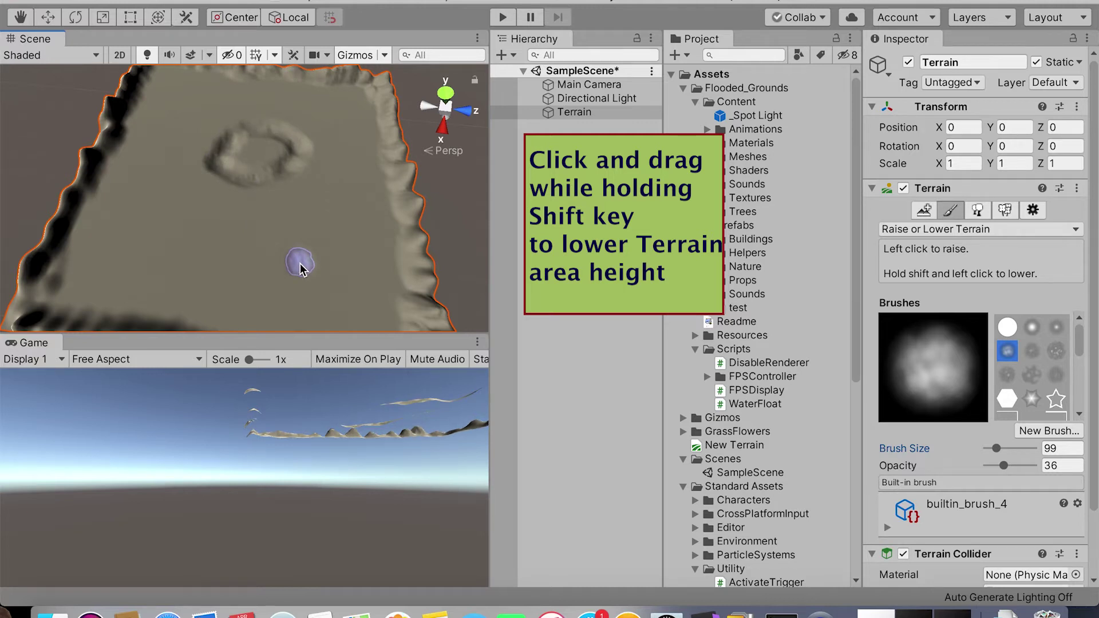
# Lower a second basin in the terrain's open interior and deepen the middle of the existing ring-shaped area.
pyautogui.moveTo(321, 274)
pyautogui.keyDown('shift'); pyautogui.mouseDown()
pyautogui.moveTo(233, 297)
pyautogui.moveTo(200, 263)
pyautogui.moveTo(248, 235)
pyautogui.moveTo(295, 258)
pyautogui.moveTo(229, 270)
pyautogui.moveTo(267, 273)
pyautogui.moveTo(233, 270)
pyautogui.moveTo(265, 255)
pyautogui.moveTo(238, 252)
pyautogui.moveTo(256, 279)
pyautogui.moveTo(228, 277)
pyautogui.moveTo(252, 245)
pyautogui.mouseUp(); pyautogui.keyUp('shift')
pyautogui.moveTo(243, 166)
pyautogui.mouseDown()
pyautogui.moveTo(282, 146)
pyautogui.moveTo(234, 167)
pyautogui.mouseUp()
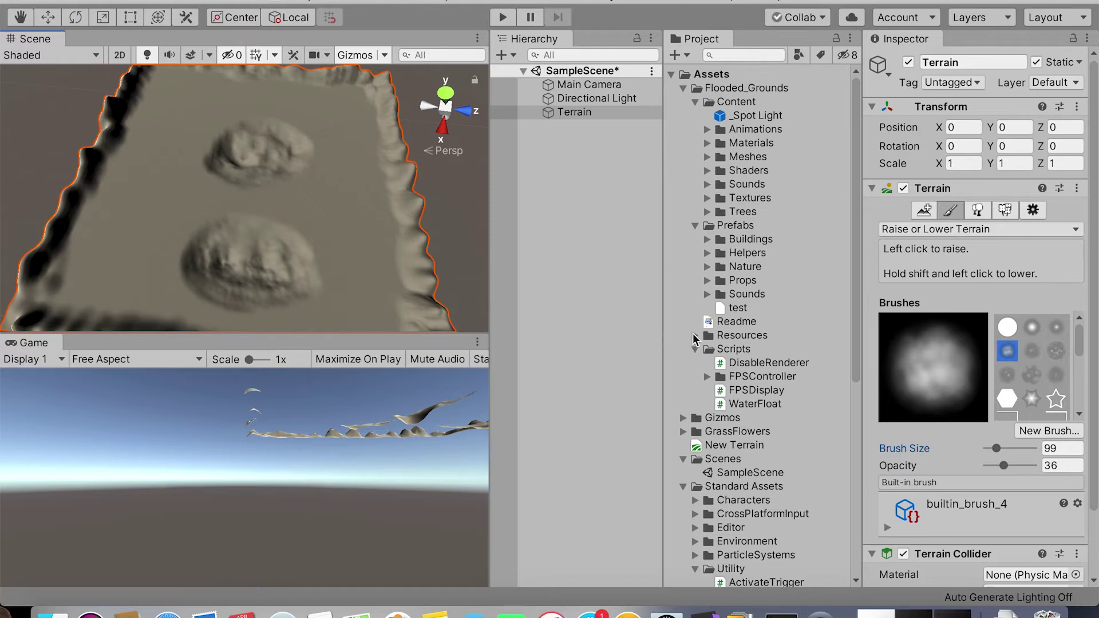
# Find the Water4 prefabs under Standard Assets > Environment > Water and place Water4Advanced over the newly lowered basin.
pyautogui.scroll(-5, 694, 343)
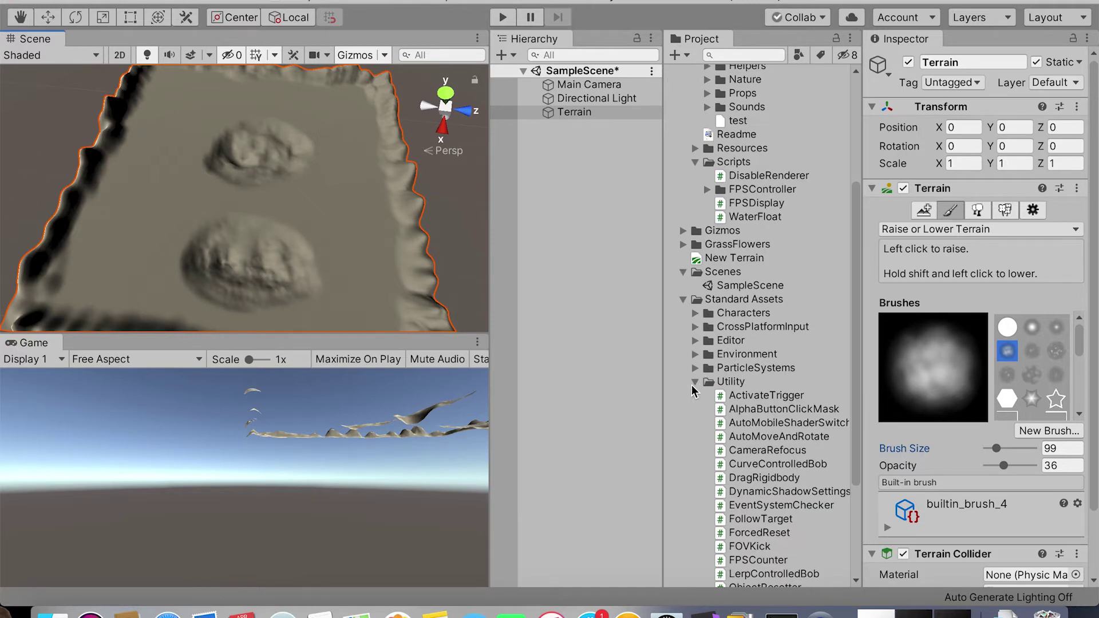
pyautogui.click(695, 354)
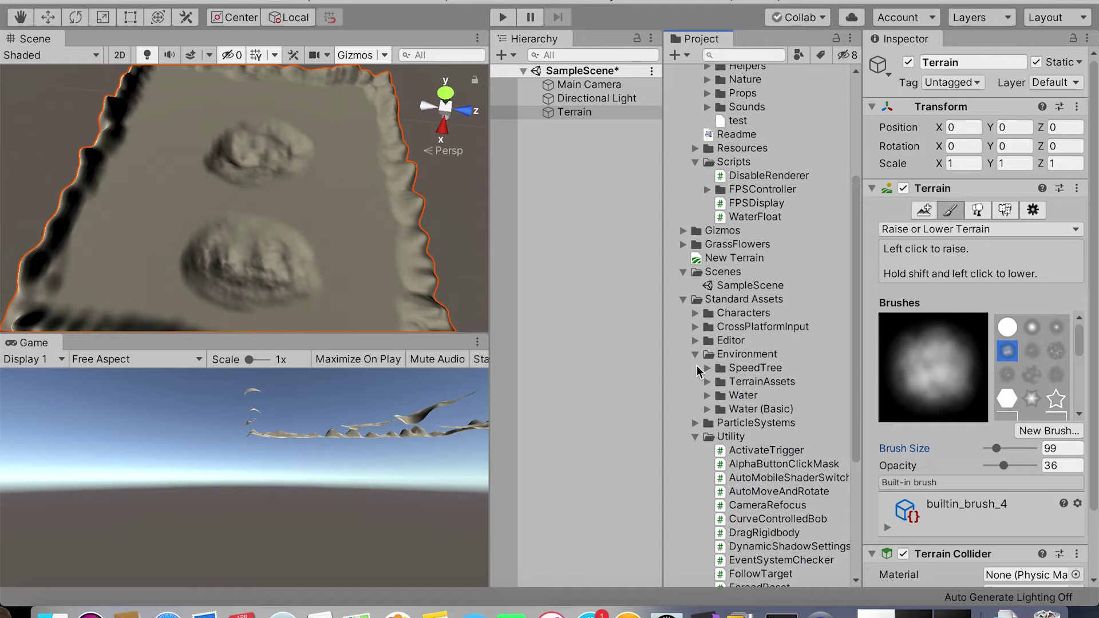
pyautogui.click(708, 395)
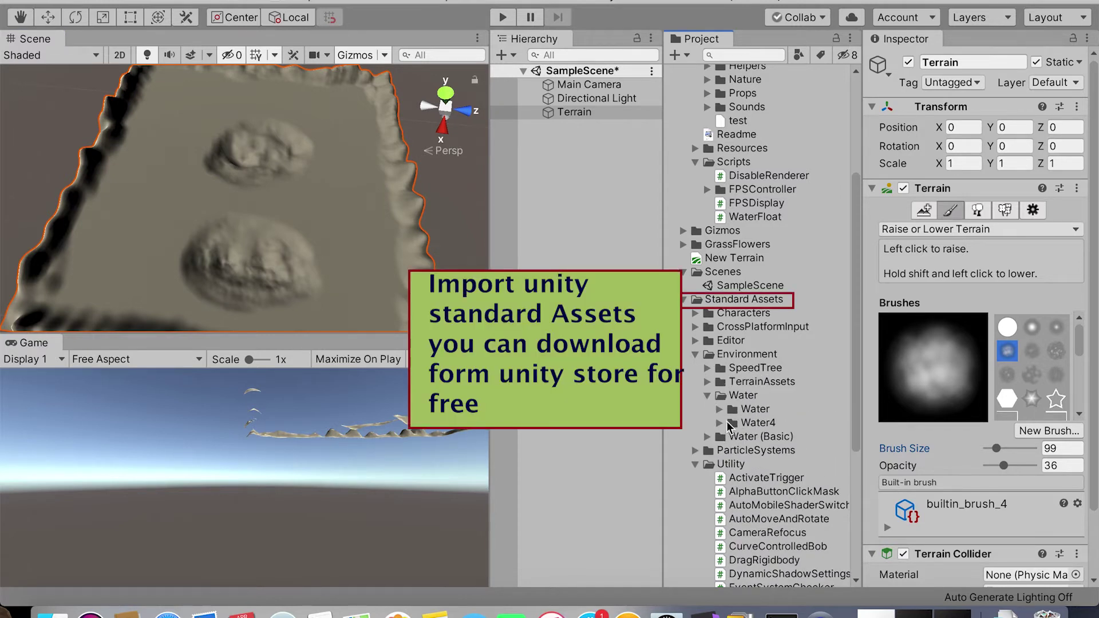
pyautogui.click(719, 423)
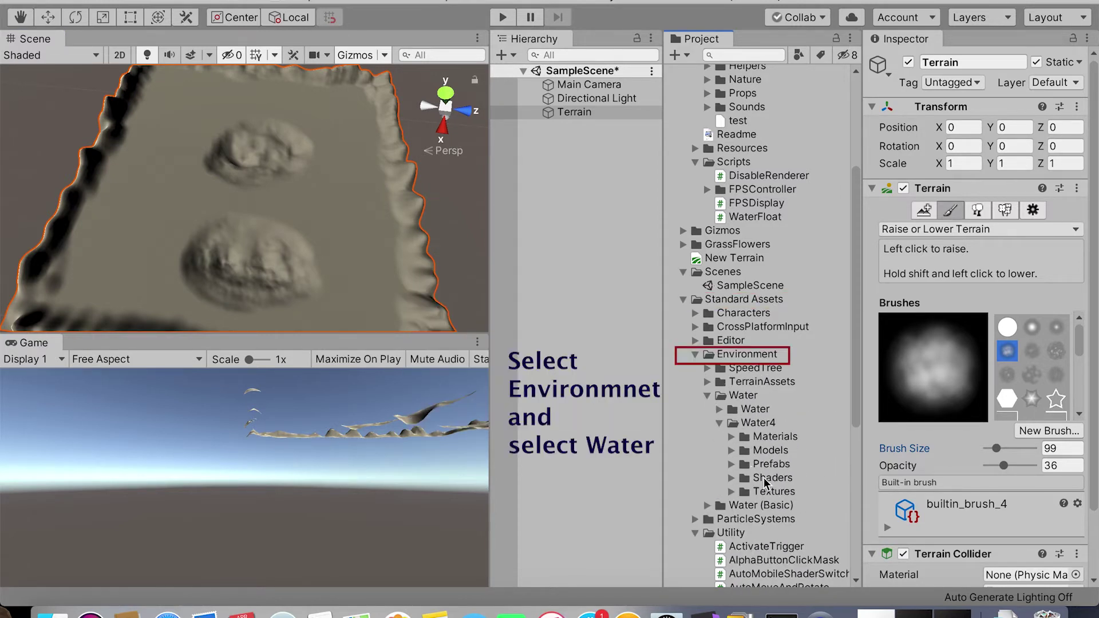
pyautogui.click(732, 465)
pyautogui.moveTo(770, 484); pyautogui.dragTo(243, 246)
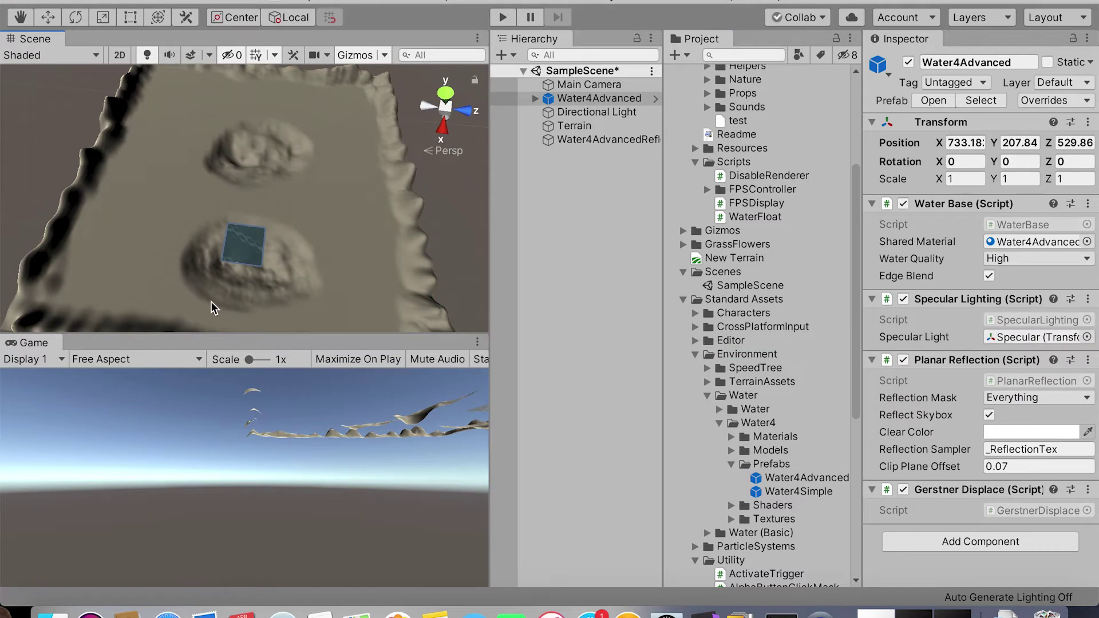
# Scale the Water4Advanced object to about 6.26 in X and 4.38 in Z.
pyautogui.keyDown('alt'); pyautogui.moveTo(211, 302); pyautogui.dragTo(429, 228); pyautogui.keyUp('alt')
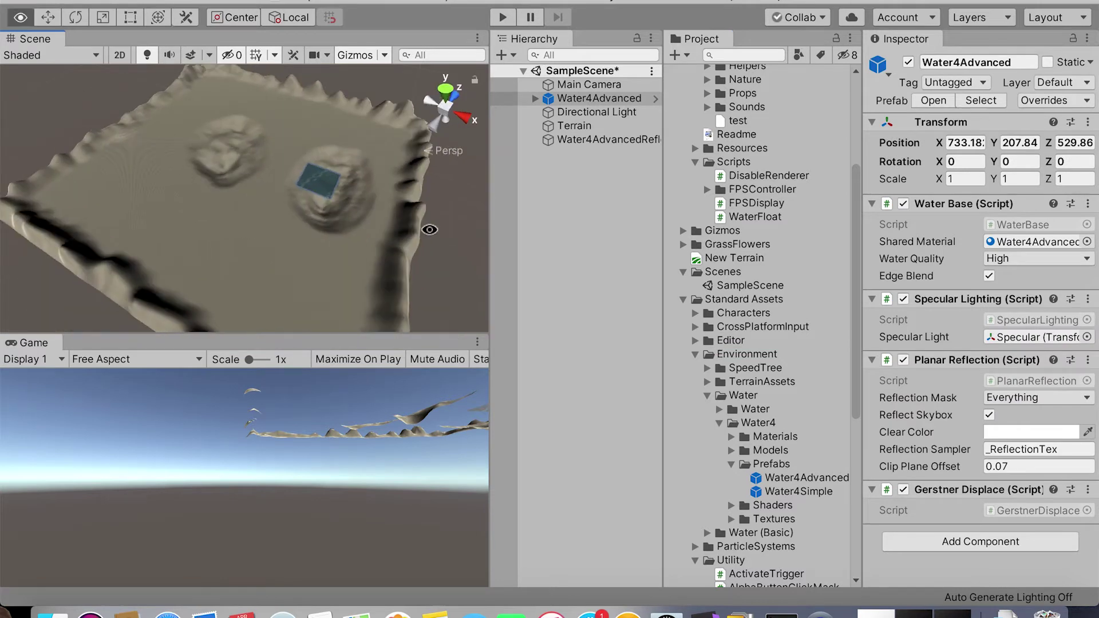
pyautogui.click(317, 189)
pyautogui.click(601, 208)
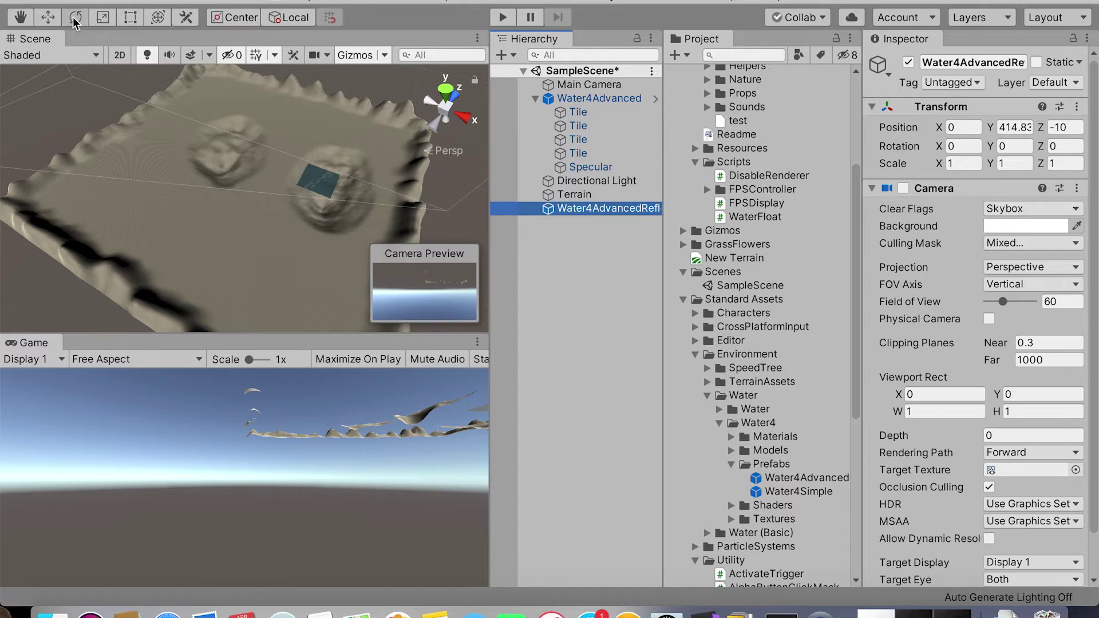
pyautogui.click(103, 18)
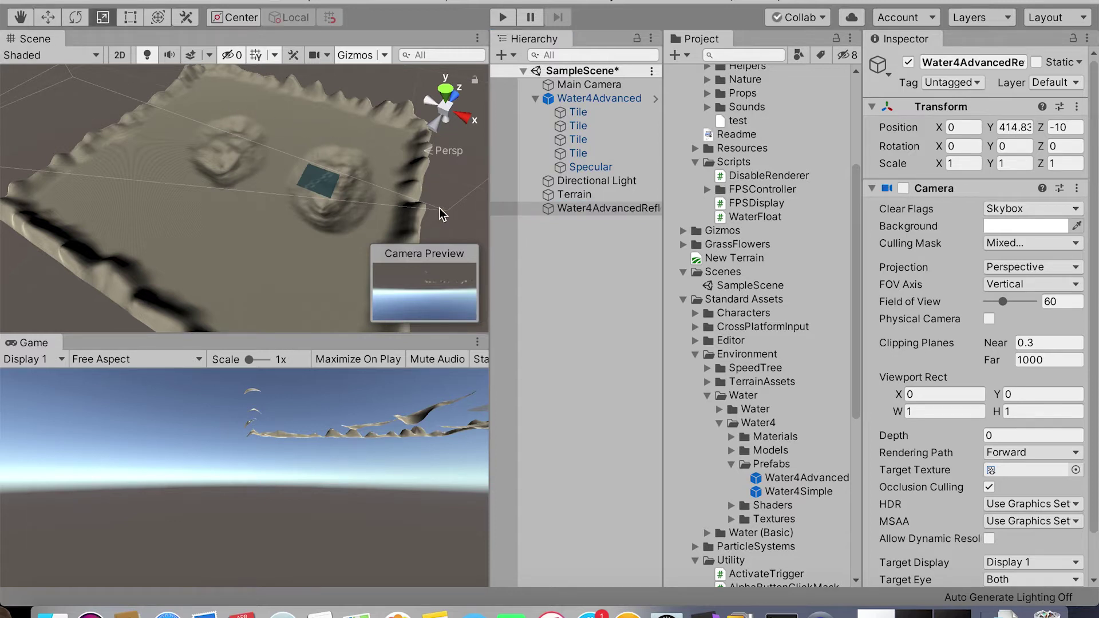
pyautogui.click(582, 210)
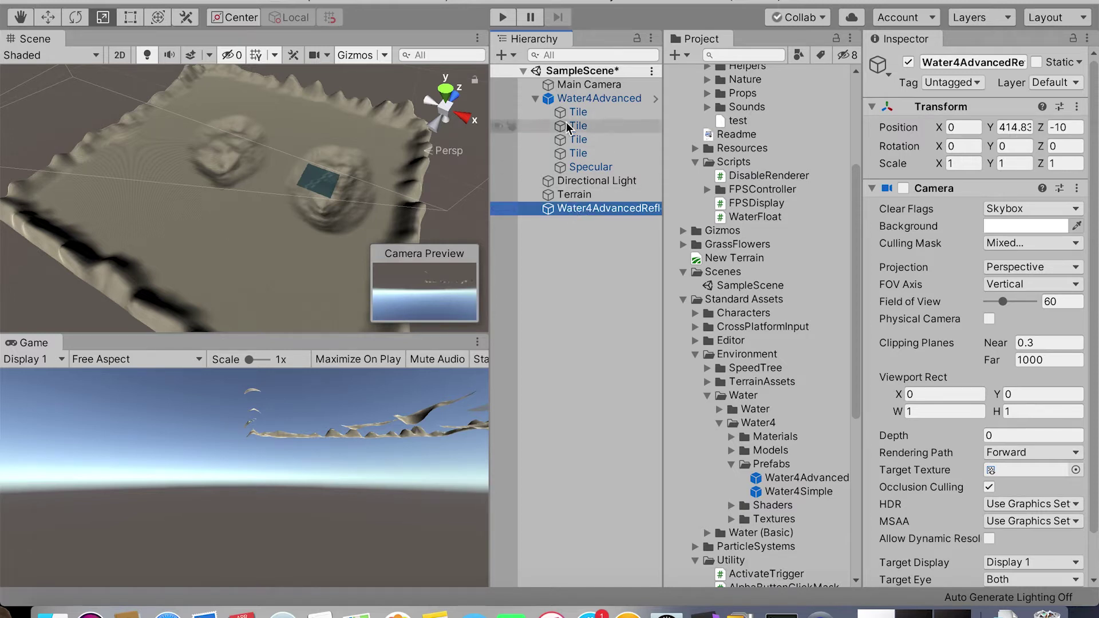
pyautogui.click(572, 99)
pyautogui.moveTo(392, 206); pyautogui.dragTo(747, 302)
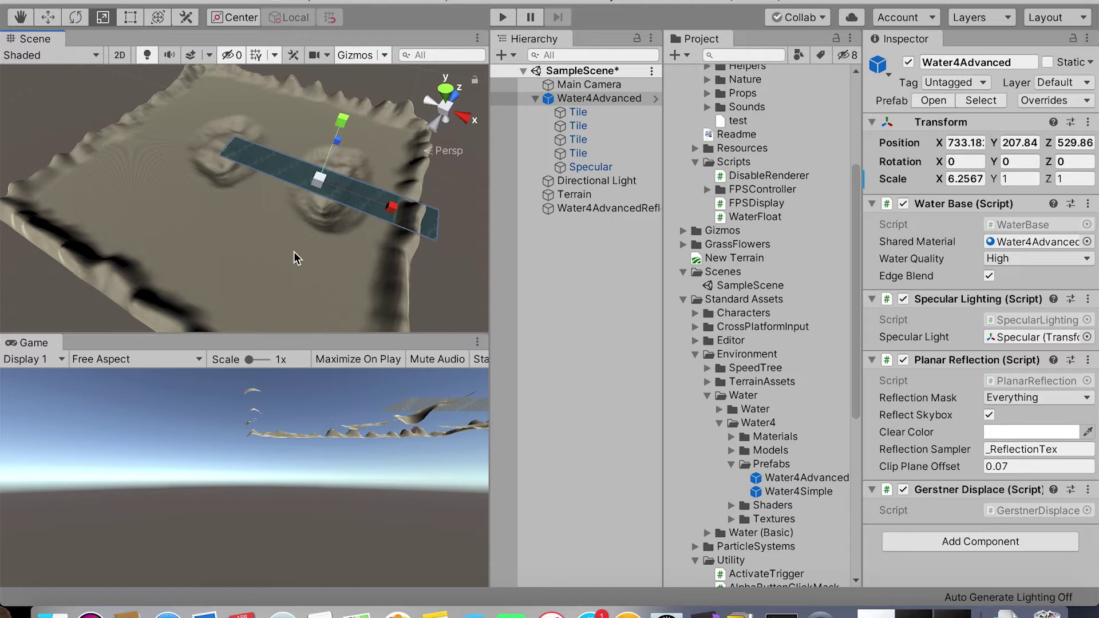
pyautogui.moveTo(339, 137); pyautogui.dragTo(467, 4)
# Move the enlarged water plane inward over the terrain and down so that it fills both lowered basins.
pyautogui.click(47, 18)
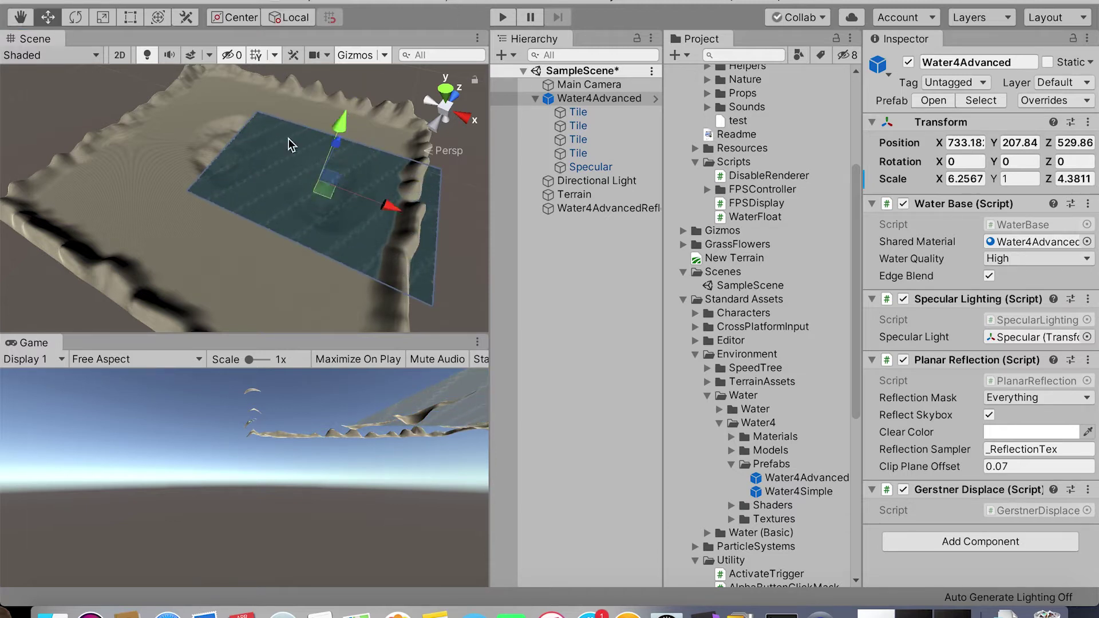
pyautogui.moveTo(395, 202); pyautogui.dragTo(342, 201)
pyautogui.moveTo(274, 95)
pyautogui.mouseDown()
pyautogui.moveTo(276, 111)
pyautogui.moveTo(274, 95)
pyautogui.mouseUp()
pyautogui.keyDown('alt'); pyautogui.moveTo(270, 258); pyautogui.dragTo(341, 223); pyautogui.keyUp('alt')
pyautogui.keyDown('alt'); pyautogui.moveTo(146, 265); pyautogui.dragTo(238, 268); pyautogui.keyUp('alt')
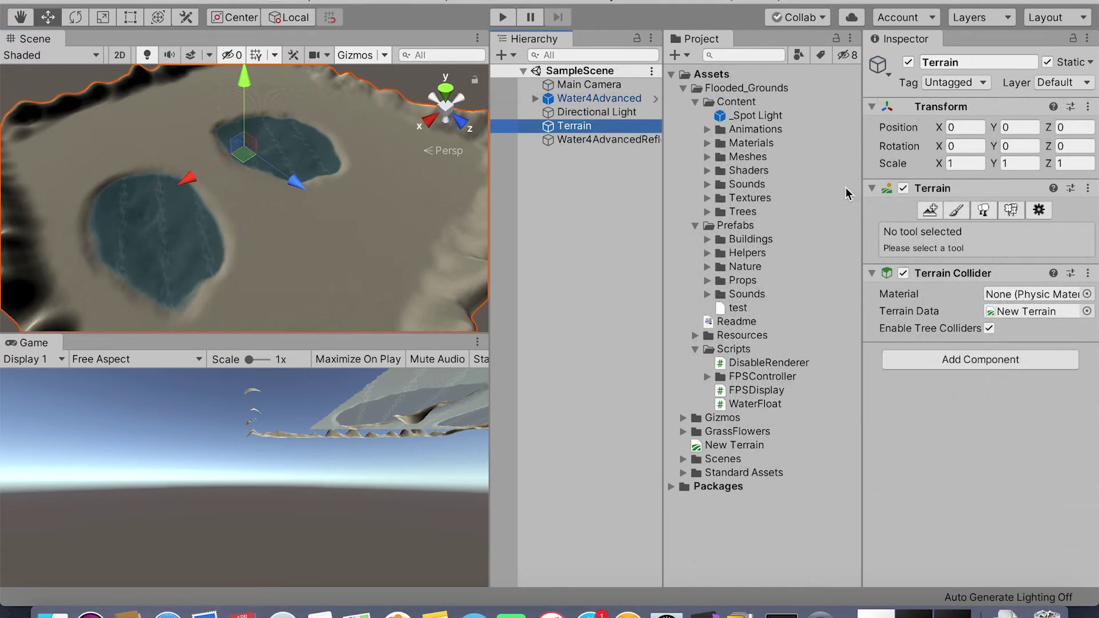
# Set the terrain painting tool to Paint Texture and create a base terrain layer from the SandAlbedo texture.
pyautogui.click(955, 210)
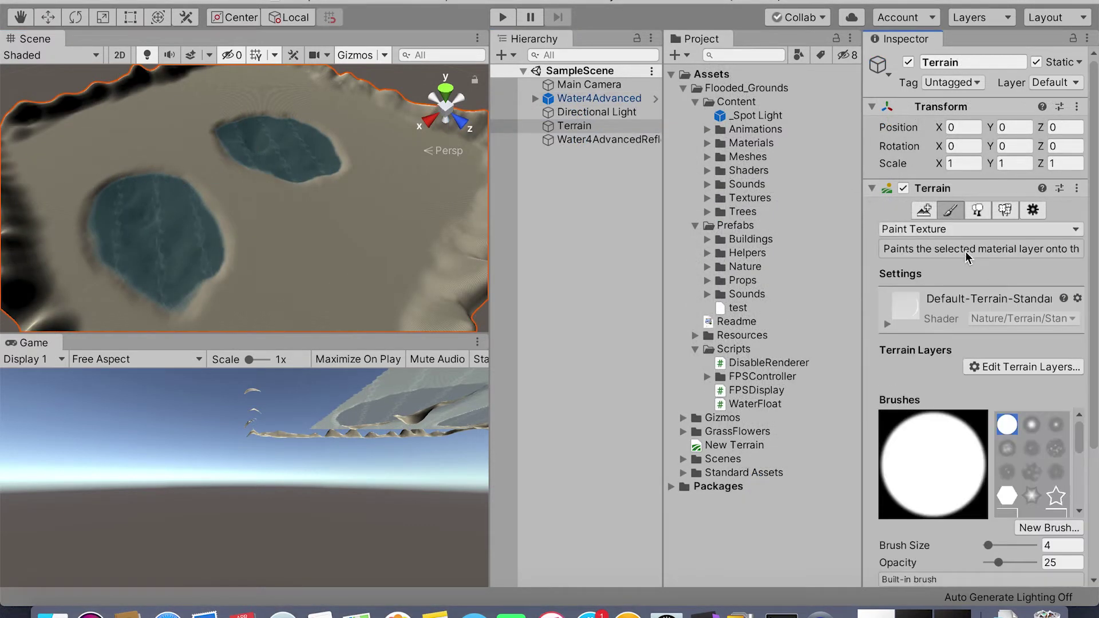
pyautogui.click(950, 230)
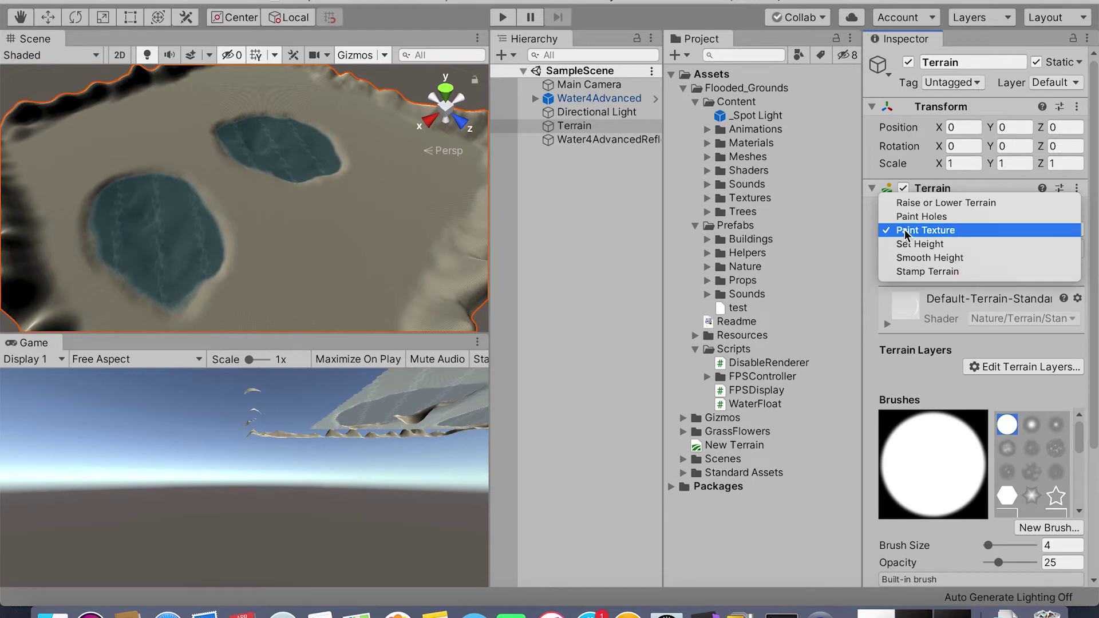
pyautogui.click(925, 230)
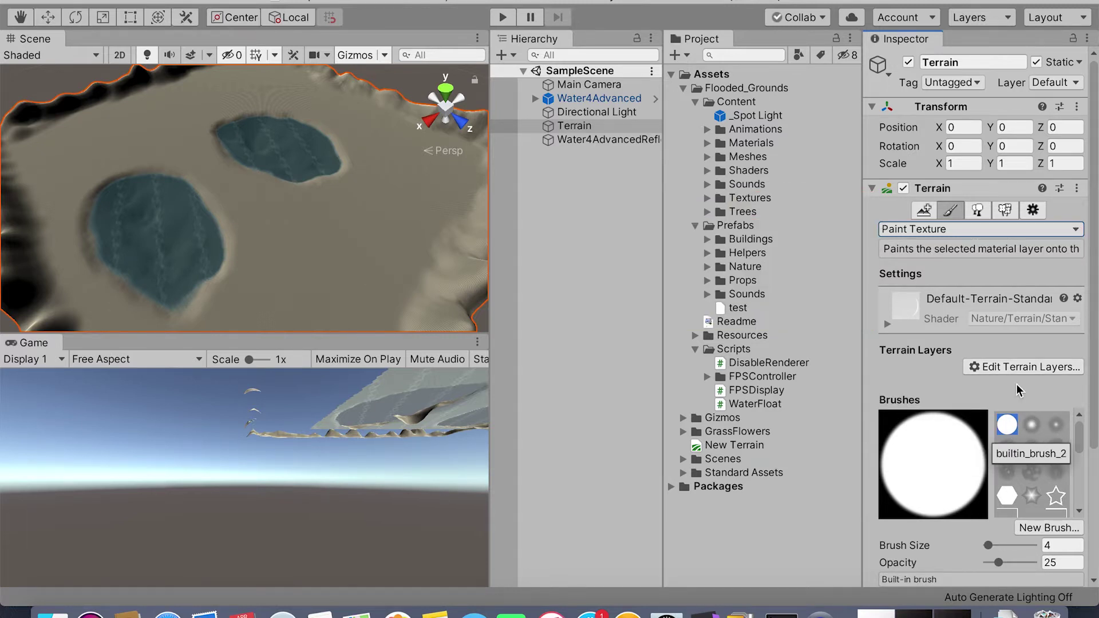
pyautogui.click(1014, 369)
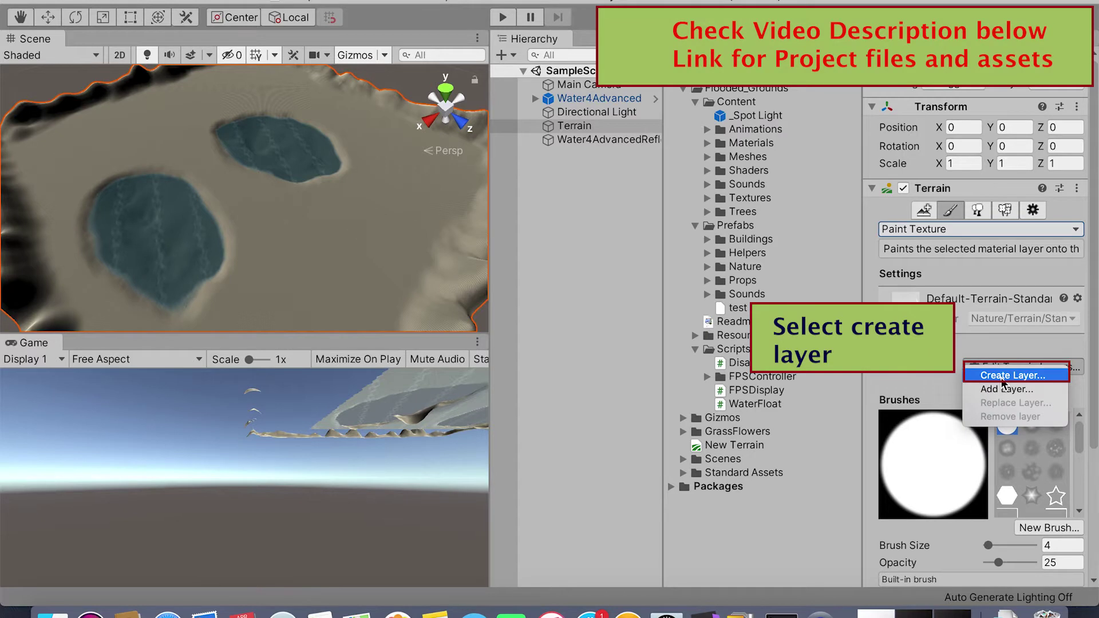
pyautogui.click(1000, 375)
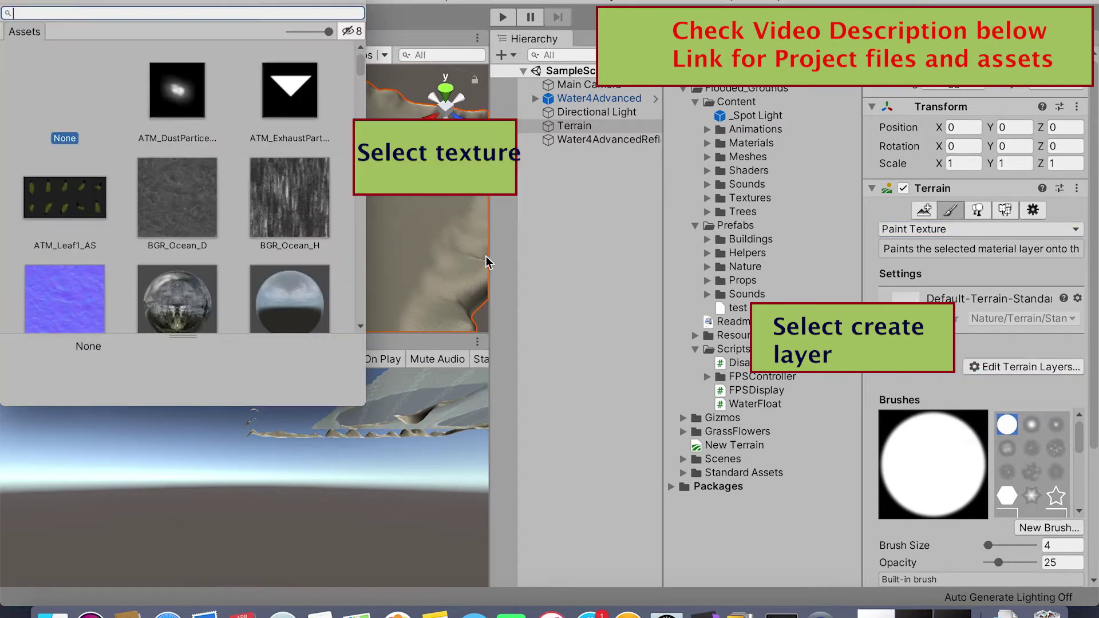
pyautogui.scroll(-5, 182, 194)
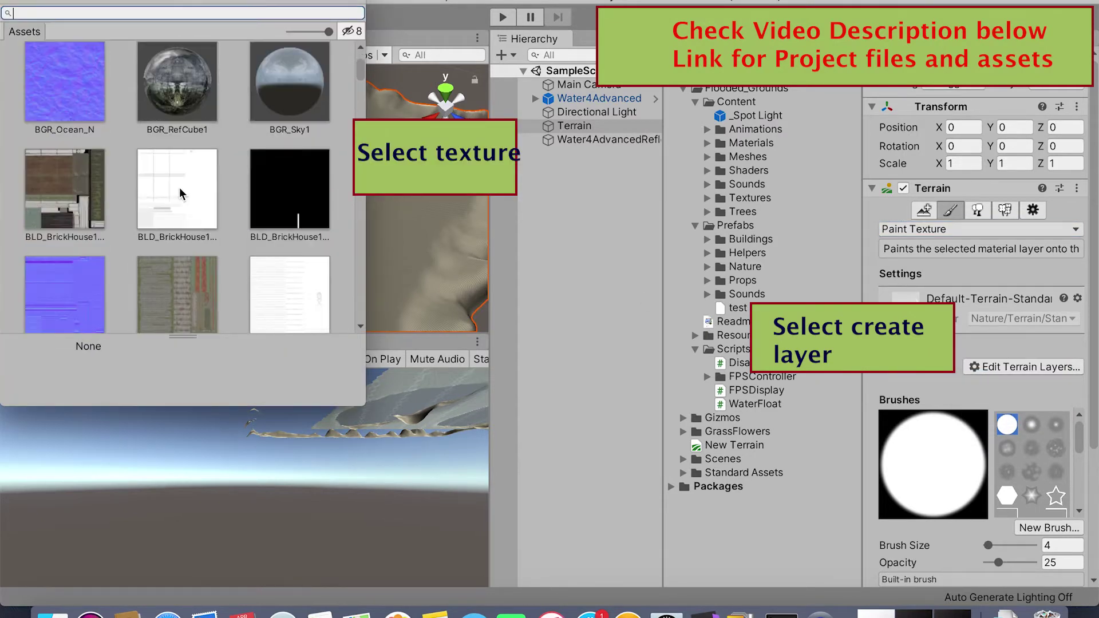
pyautogui.scroll(-4, 182, 195)
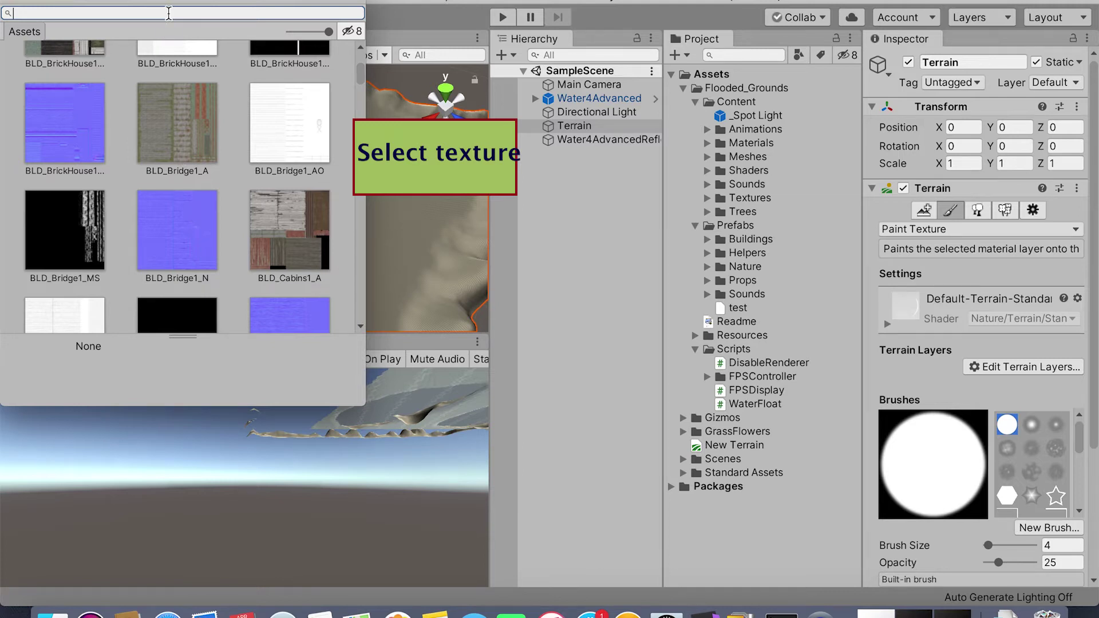
pyautogui.write('san')
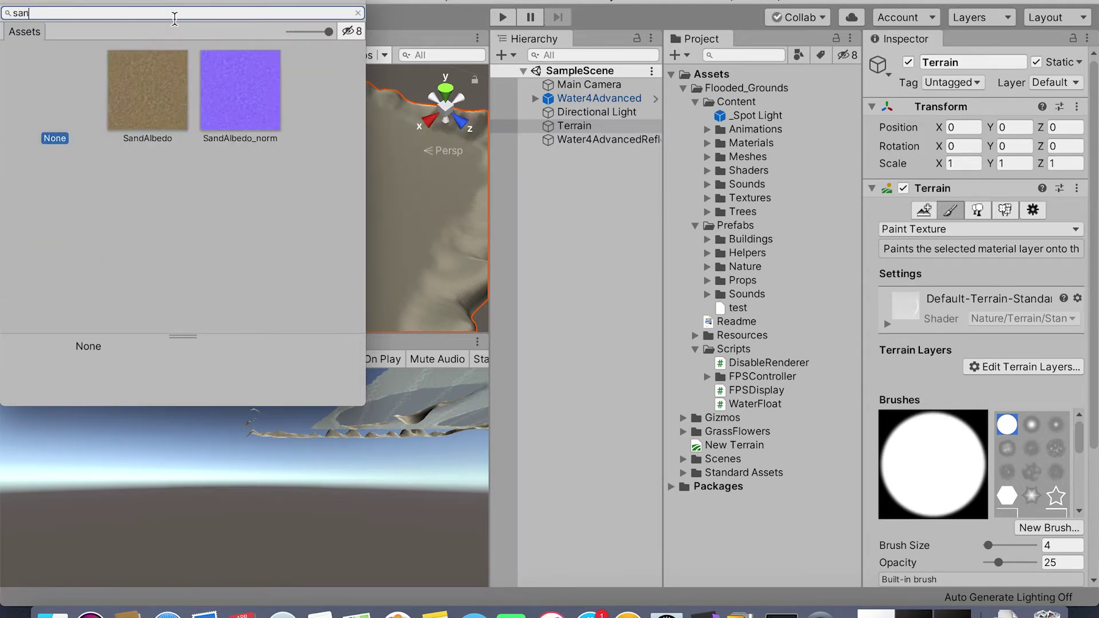
pyautogui.click(139, 77)
pyautogui.doubleClick(139, 77)
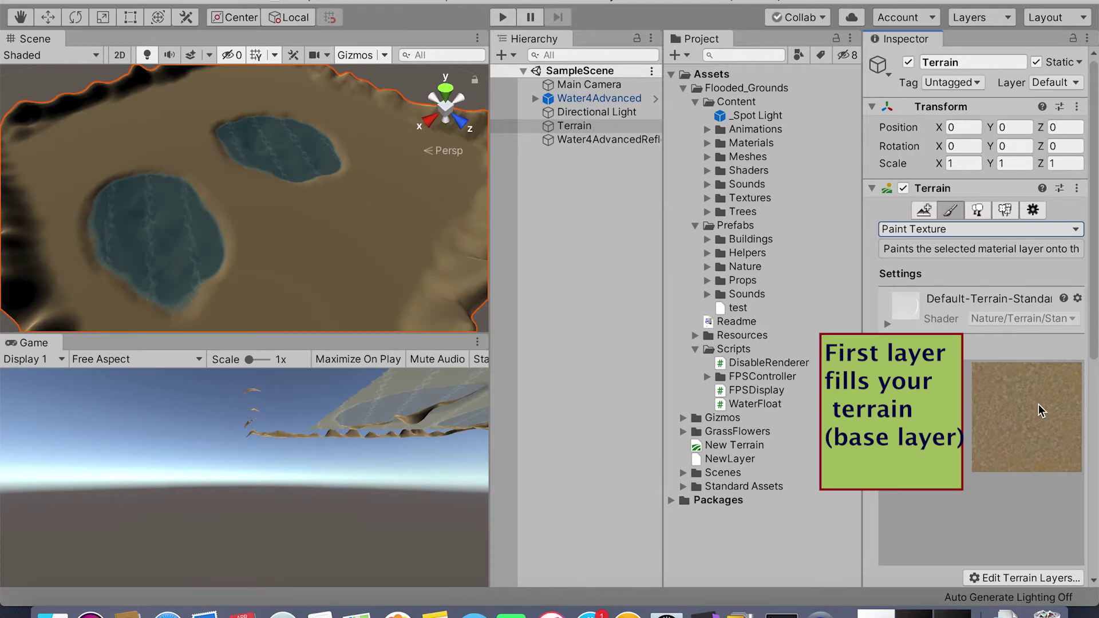
# Assign SandAlbedo_norm as the normal map of the new sand terrain layer.
pyautogui.click(976, 408)
pyautogui.scroll(-8, 977, 396)
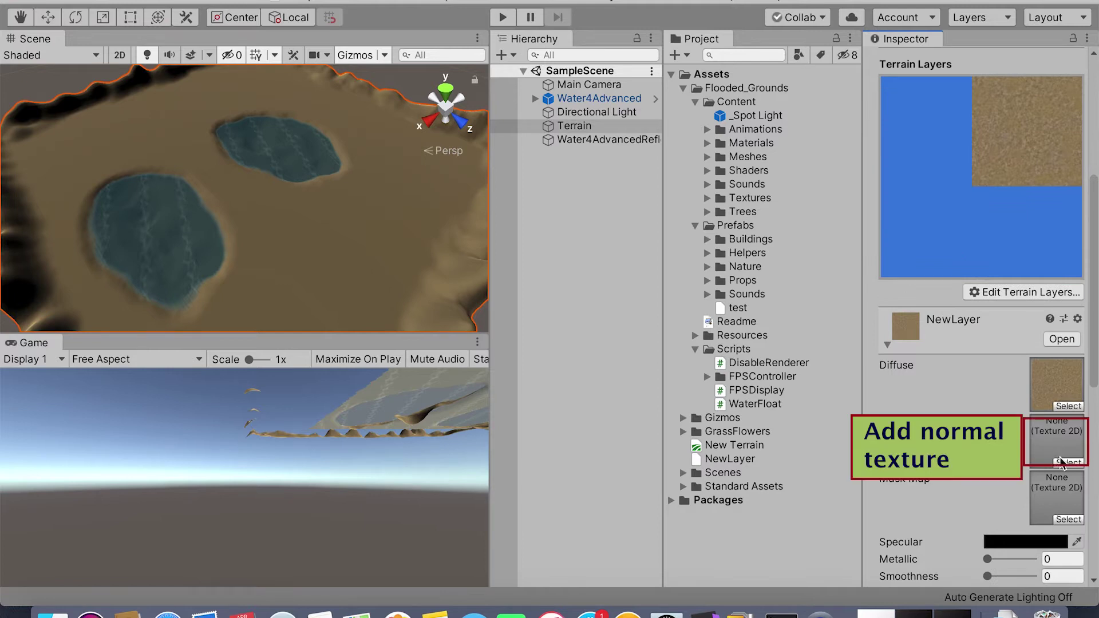
pyautogui.click(1063, 464)
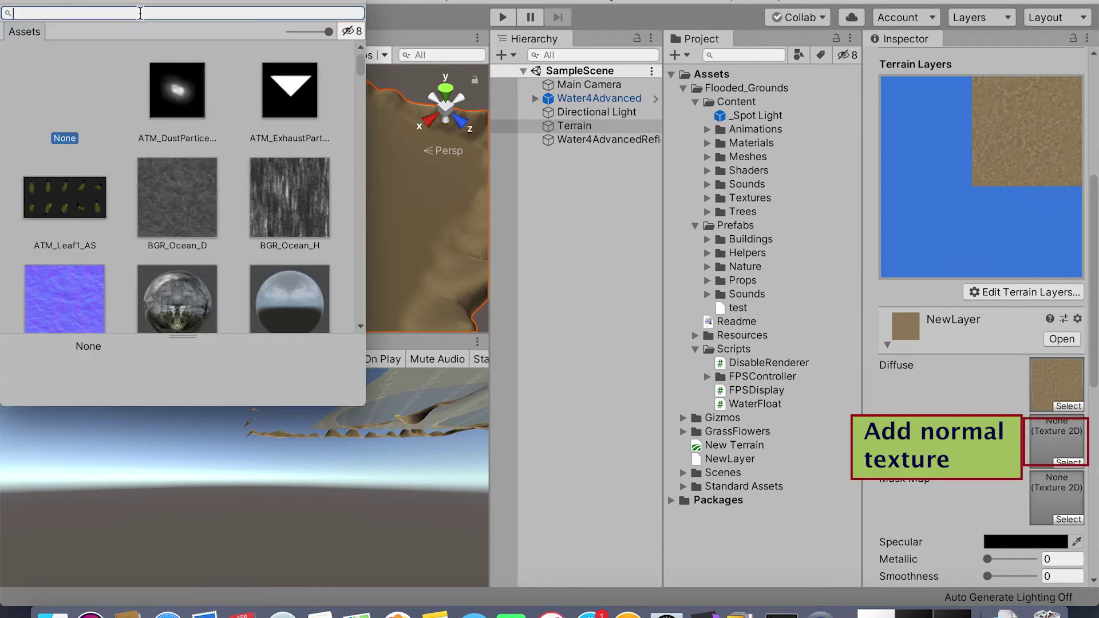
pyautogui.write('sa')
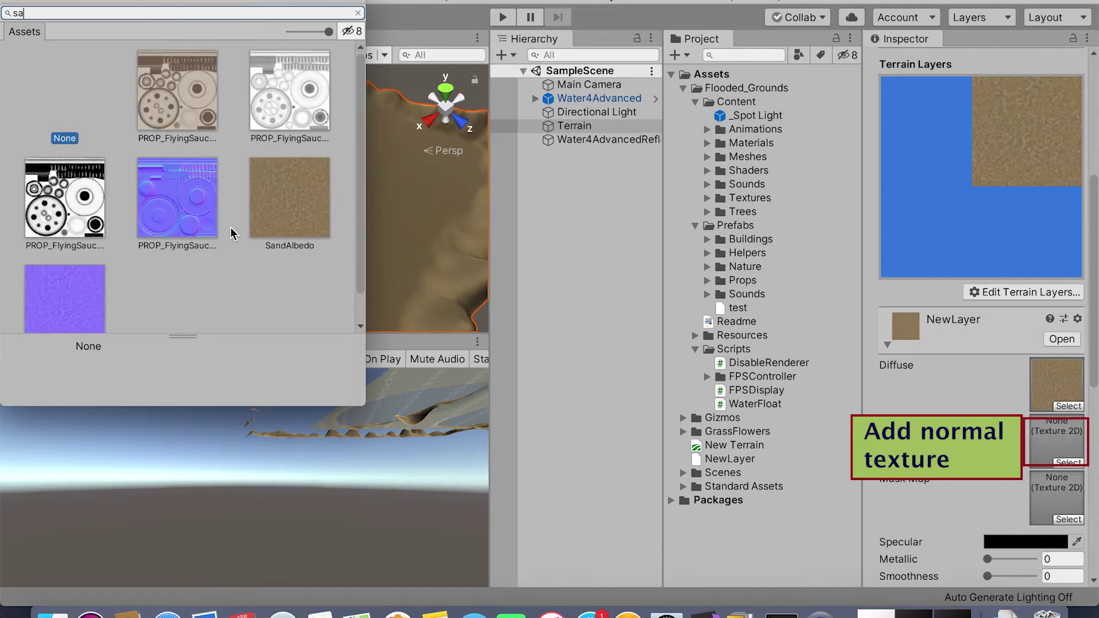
pyautogui.scroll(-2, 150, 284)
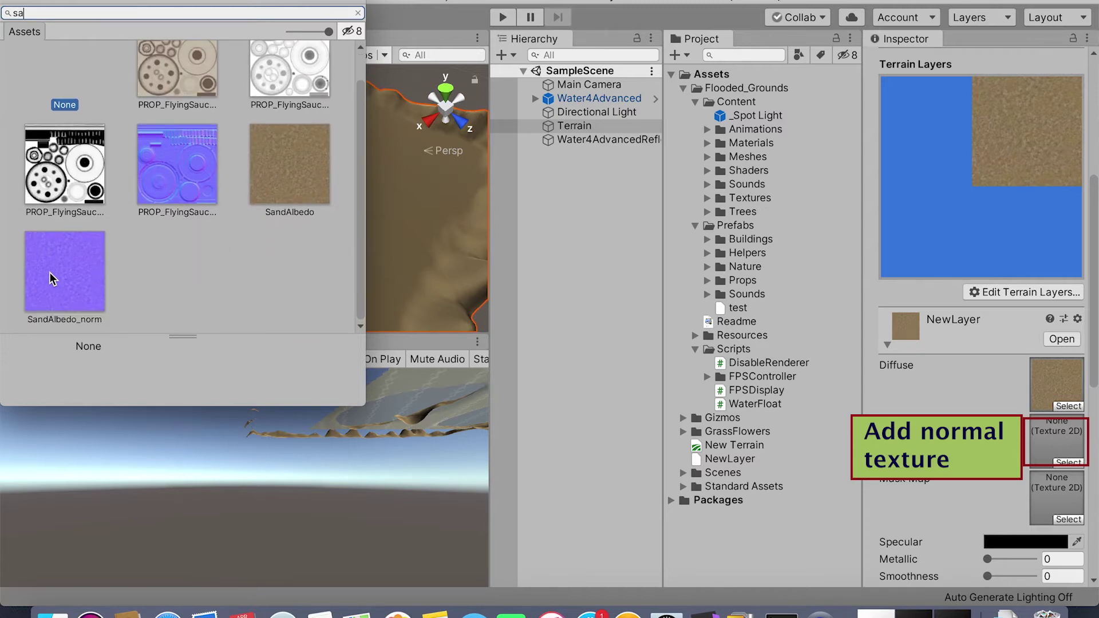
pyautogui.click(54, 278)
pyautogui.doubleClick(58, 274)
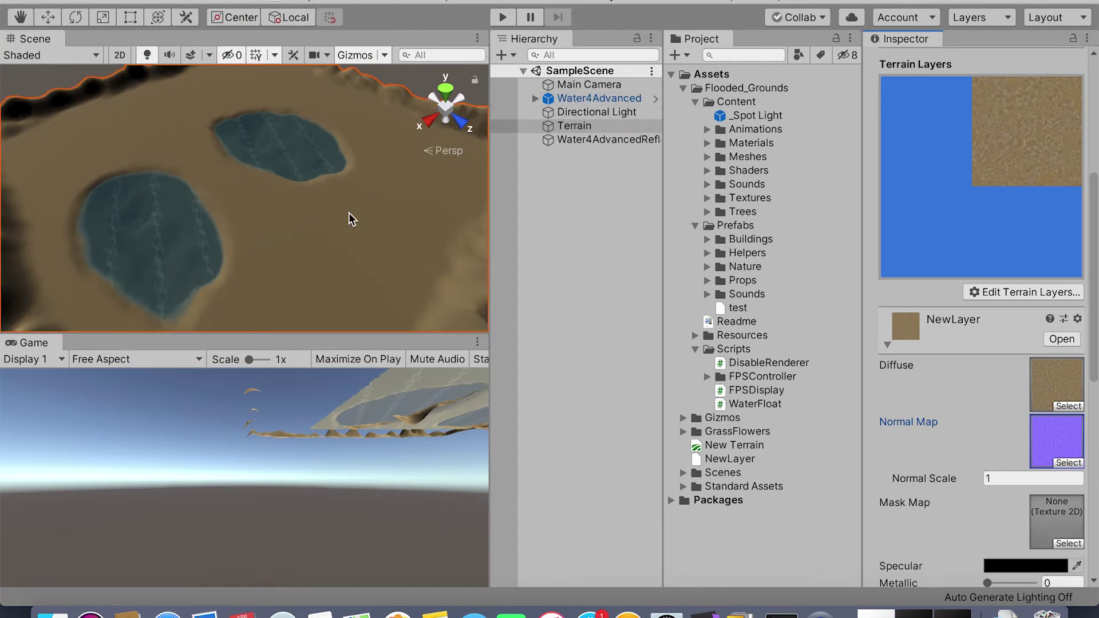
# Adjust the sand layer's Normal Scale to 1.61 while checking the surface detail close up.
pyautogui.scroll(5, 317, 219)
pyautogui.scroll(10, 317, 219)
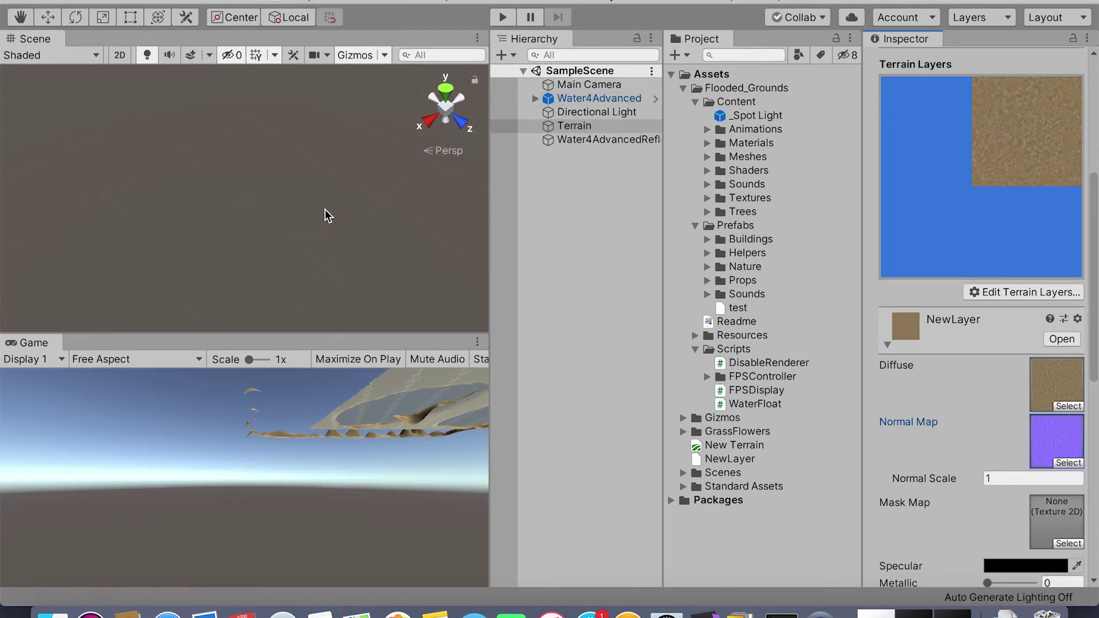
pyautogui.scroll(-6, 326, 216)
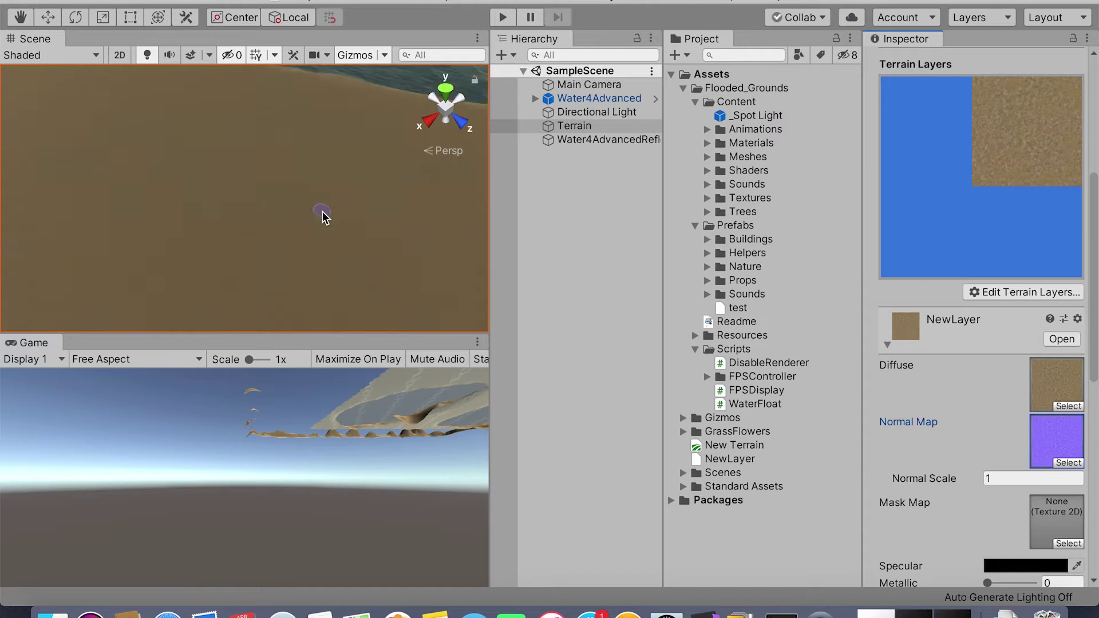
pyautogui.scroll(2, 323, 219)
pyautogui.scroll(-3, 986, 456)
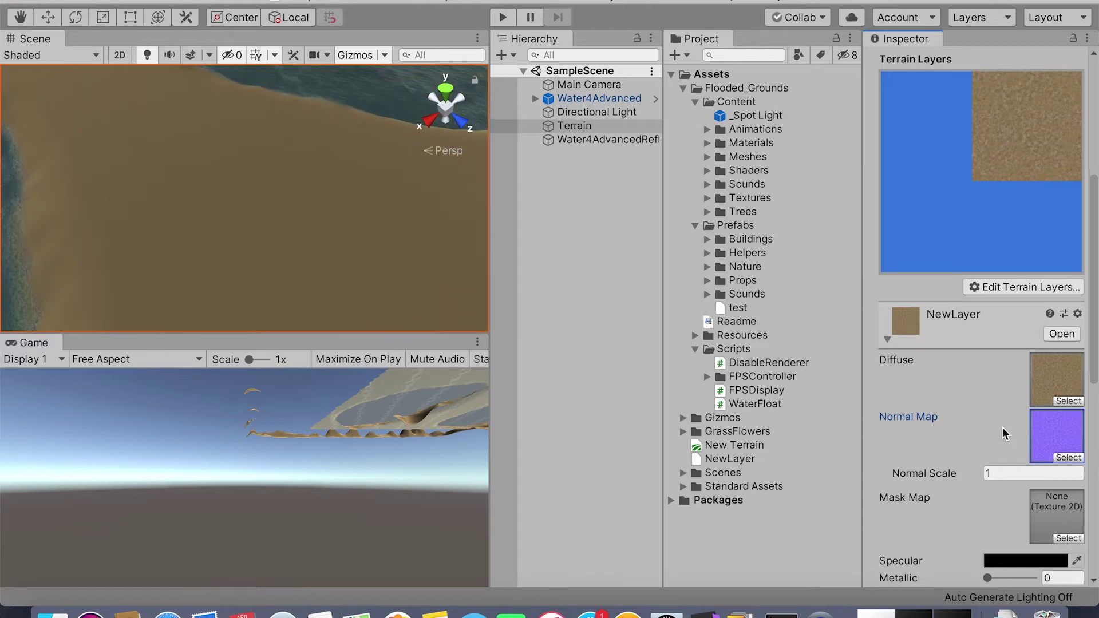
pyautogui.moveTo(944, 430); pyautogui.dragTo(965, 427)
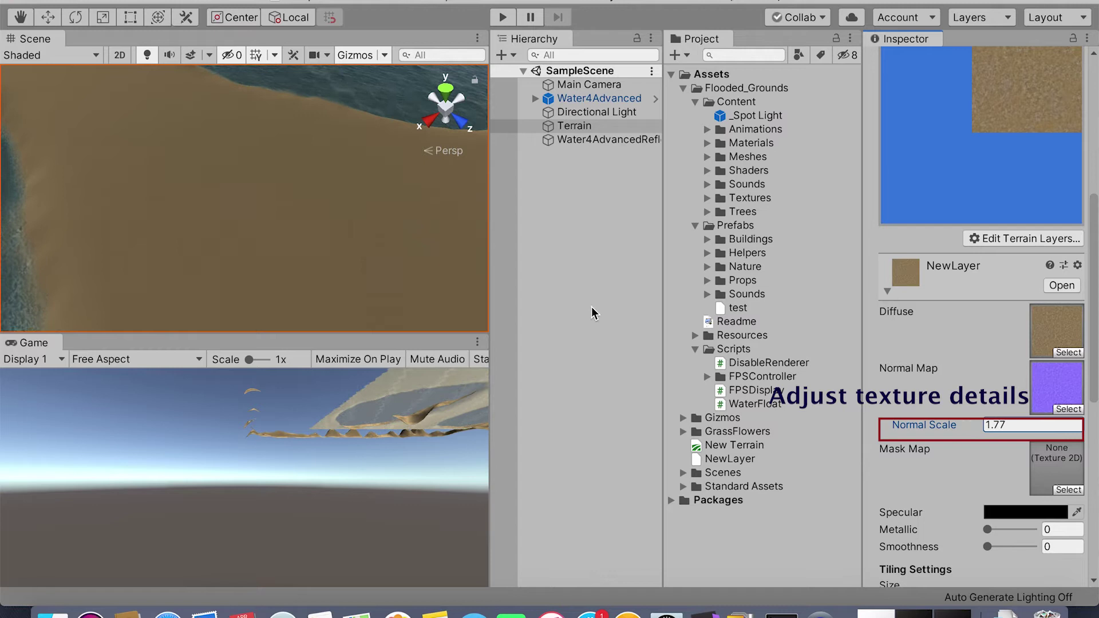
pyautogui.scroll(10, 313, 262)
pyautogui.scroll(10, 323, 264)
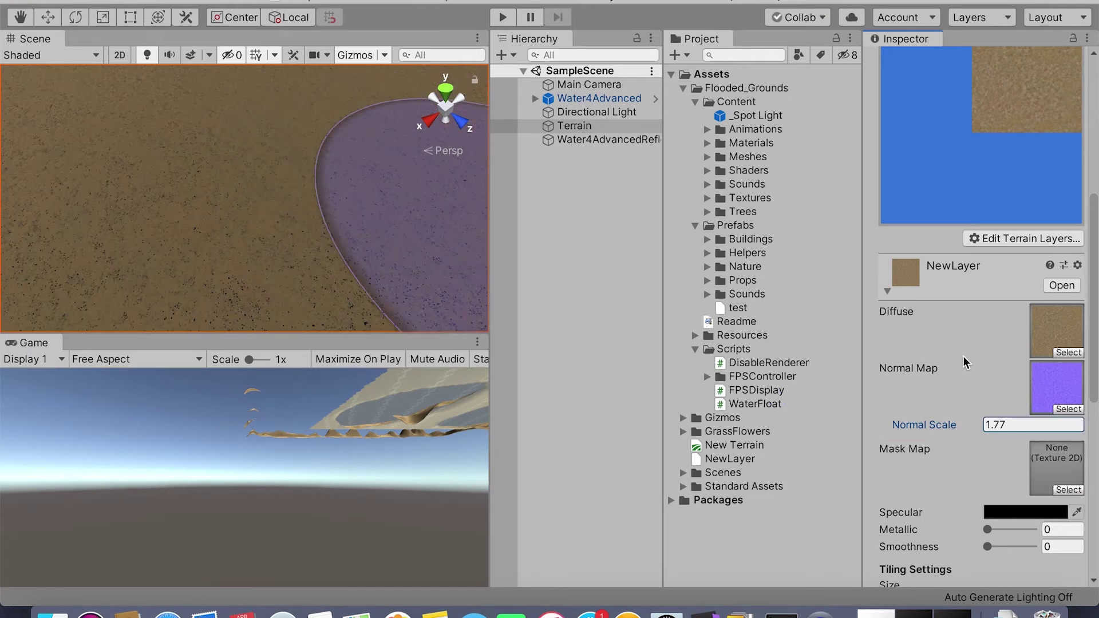
pyautogui.moveTo(951, 428)
pyautogui.mouseDown()
pyautogui.moveTo(979, 424)
pyautogui.moveTo(950, 427)
pyautogui.mouseUp()
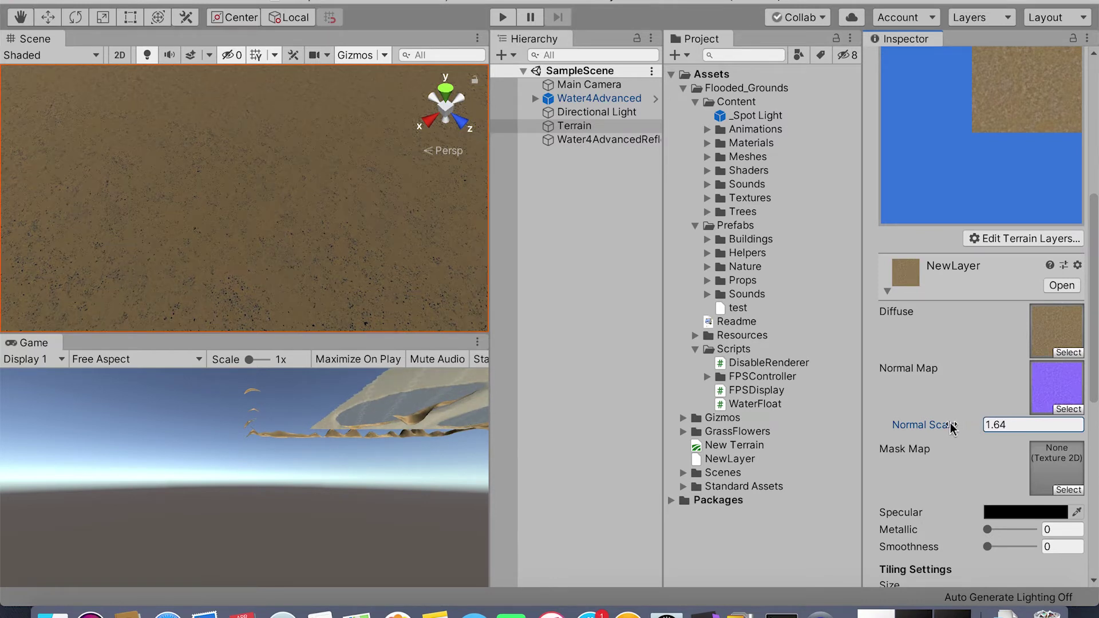
# Set the sand terrain layer's Metallic to 0.13 and its Smoothness to 0.11.
pyautogui.scroll(-3, 1019, 469)
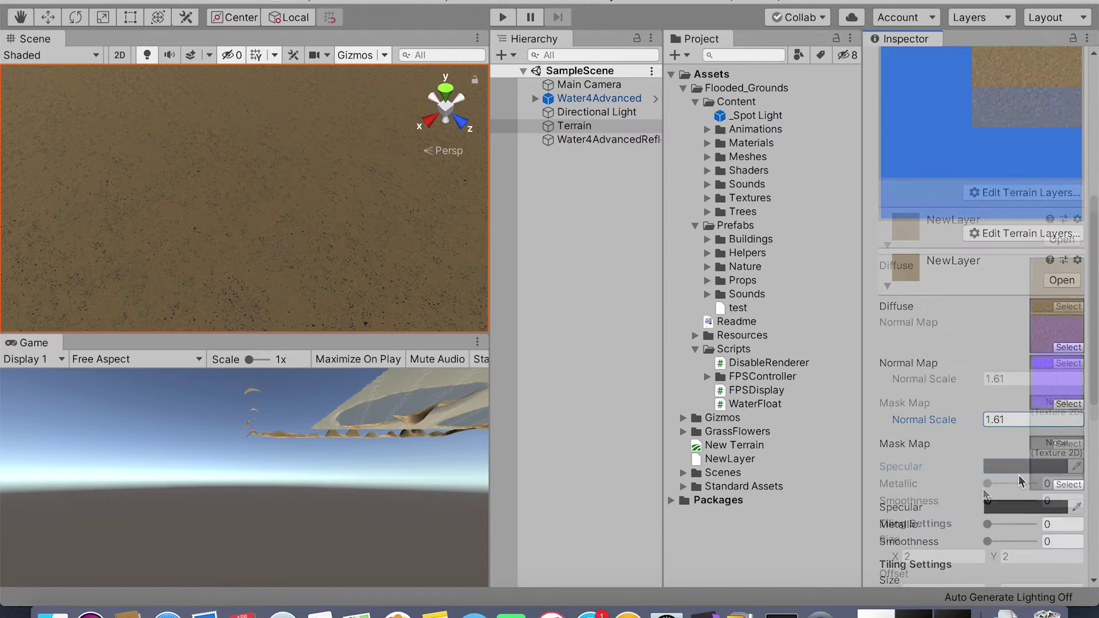
pyautogui.click(989, 486)
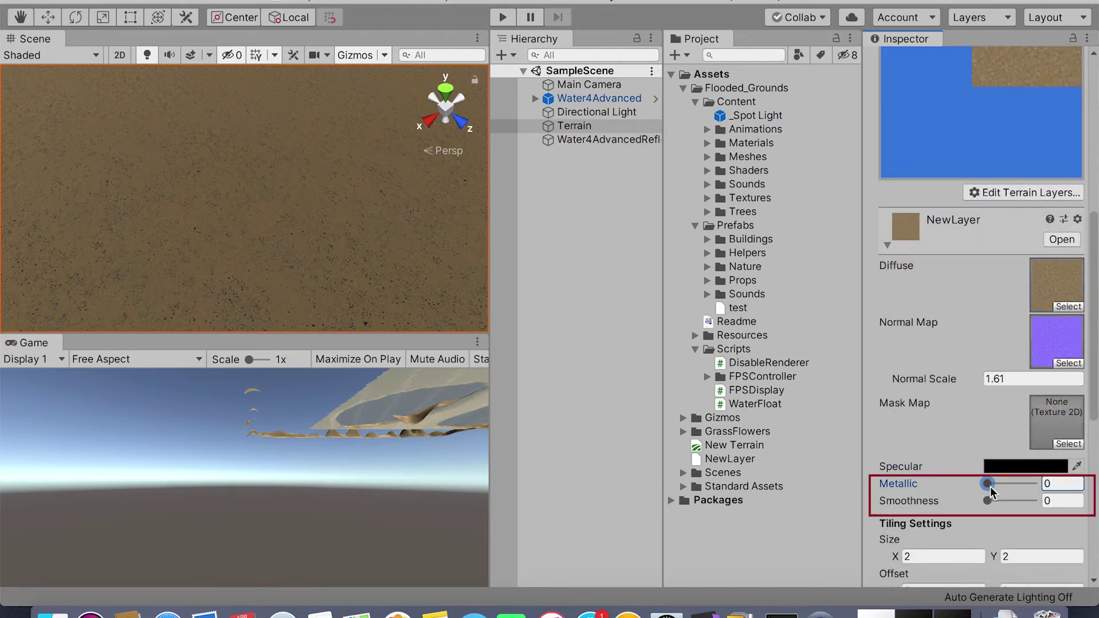
pyautogui.moveTo(989, 487)
pyautogui.mouseDown()
pyautogui.moveTo(1005, 485)
pyautogui.moveTo(992, 482)
pyautogui.moveTo(988, 503)
pyautogui.moveTo(1019, 502)
pyautogui.moveTo(995, 501)
pyautogui.mouseUp()
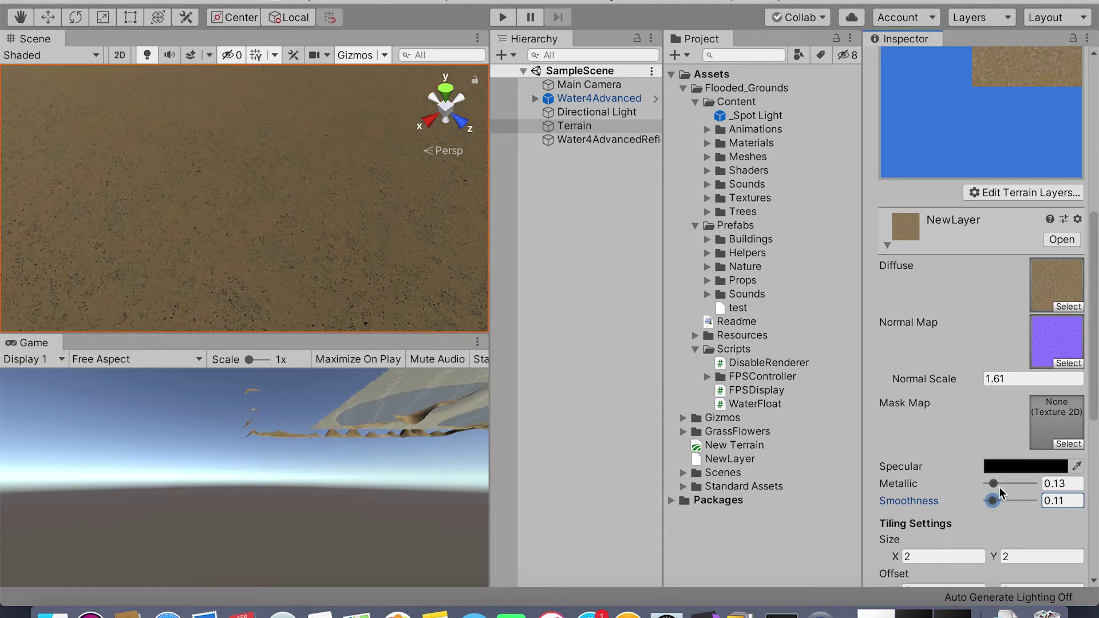
pyautogui.scroll(5, 987, 218)
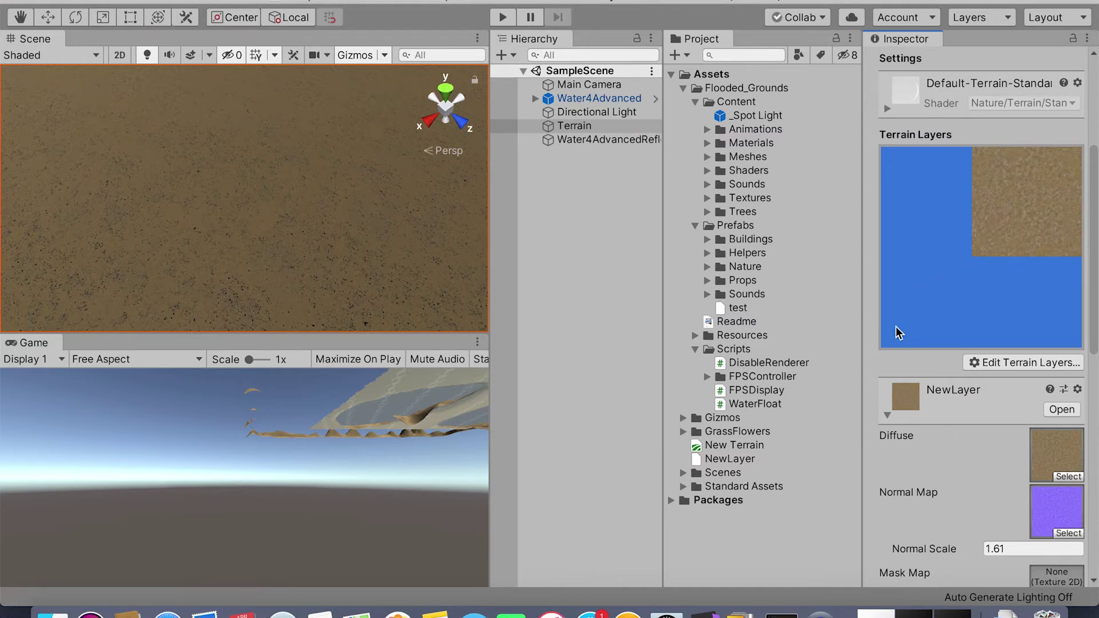
# Rename the NewLayer terrain layer asset as SandLayer.
pyautogui.click(756, 458)
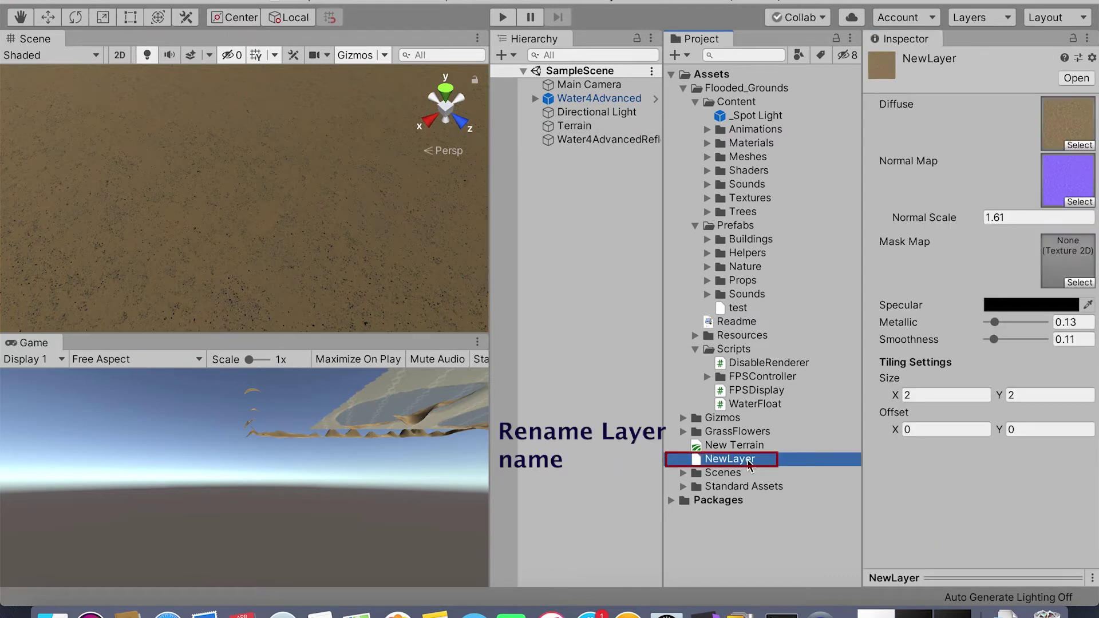
pyautogui.click(748, 464)
pyautogui.click(766, 460)
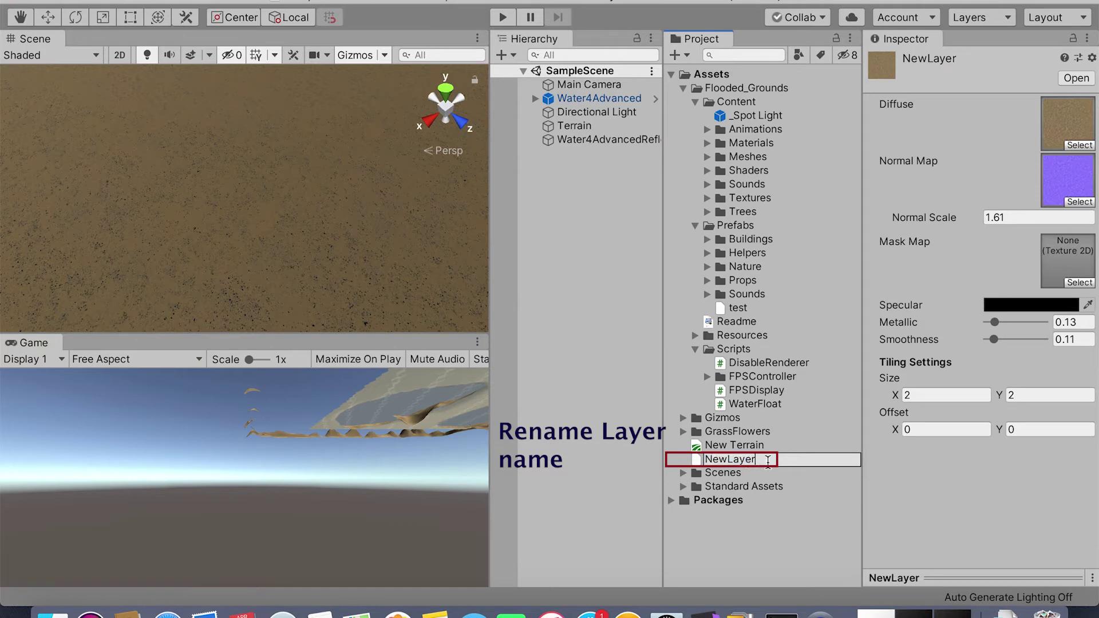
pyautogui.click(718, 461)
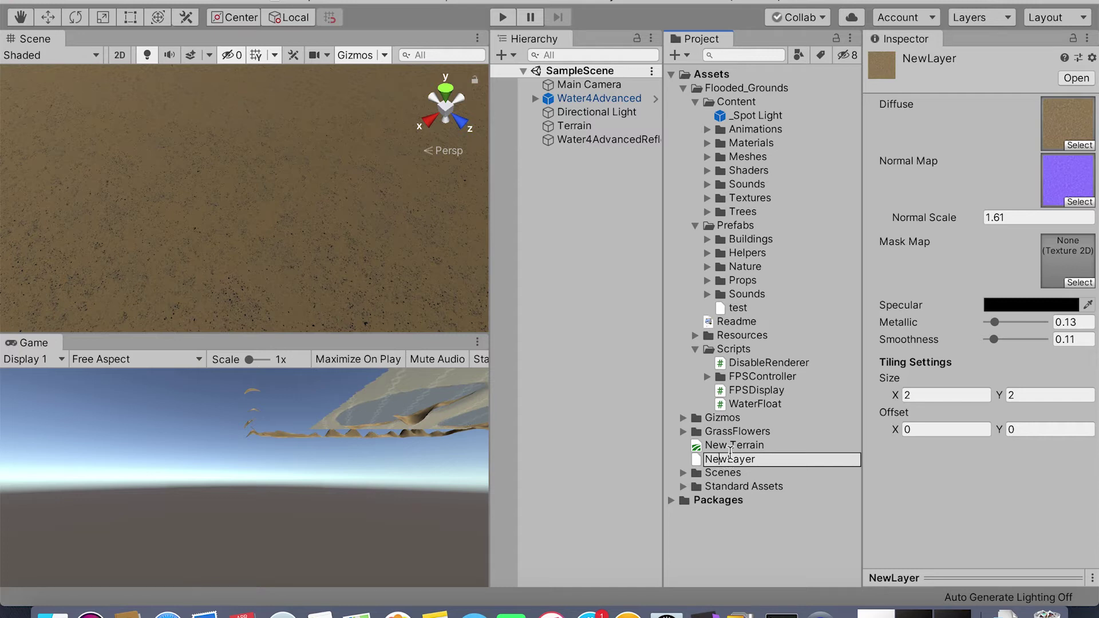
pyautogui.press('BackSpace')
pyautogui.press('BackSpace')
pyautogui.press('BackSpace')
pyautogui.write('Sand')
pyautogui.press('Return')
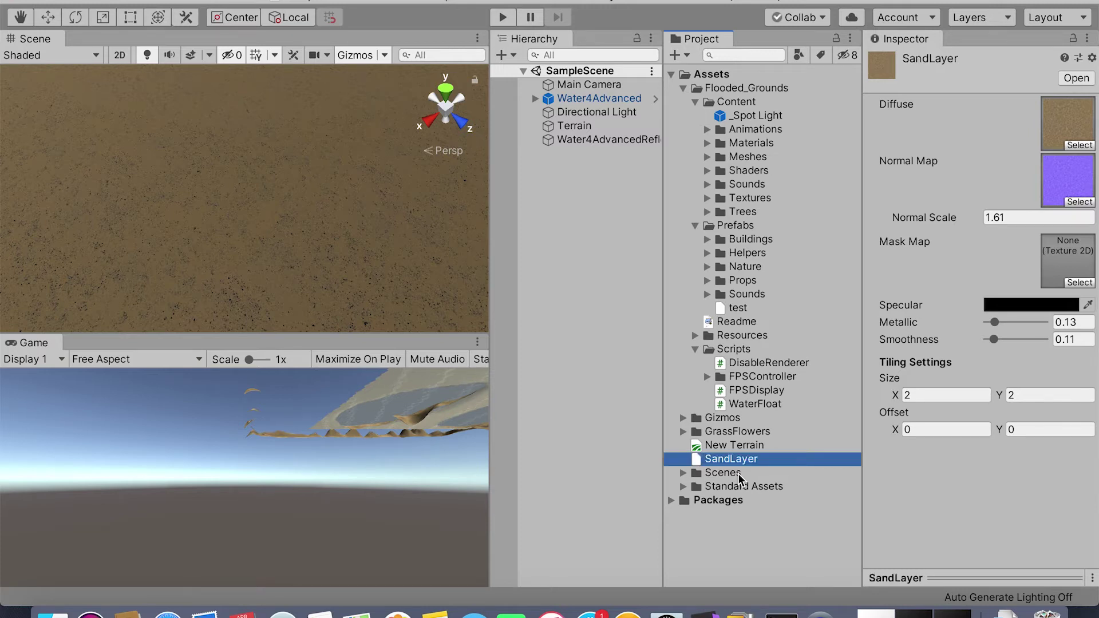
# Replace SandLayer's diffuse texture with GrassHillAlbedo.
pyautogui.click(1077, 146)
pyautogui.click(684, 152)
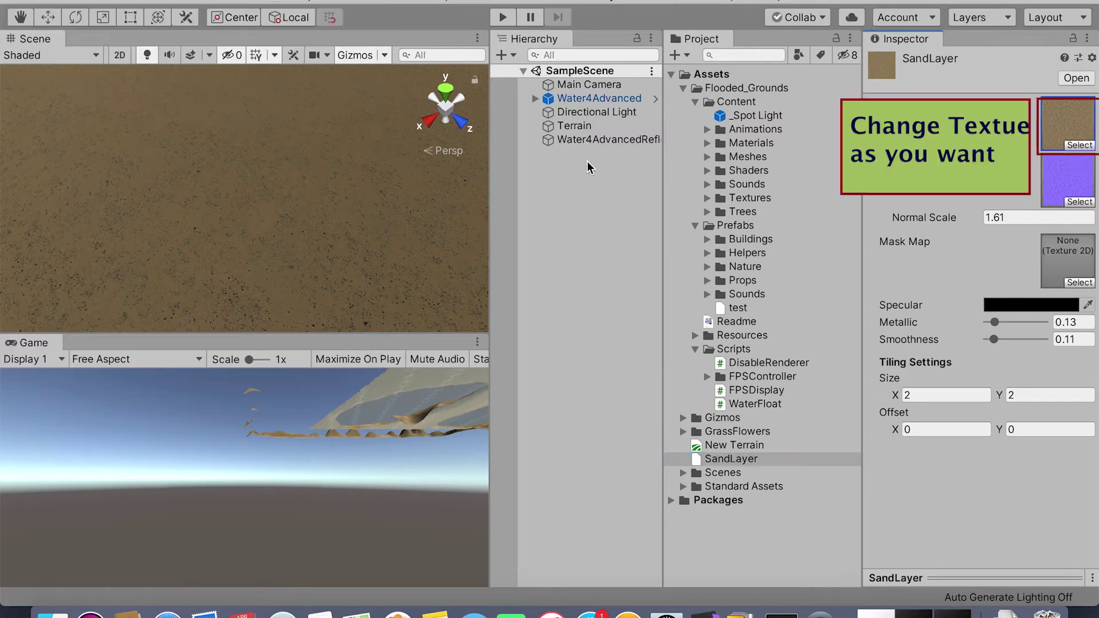
pyautogui.click(1080, 146)
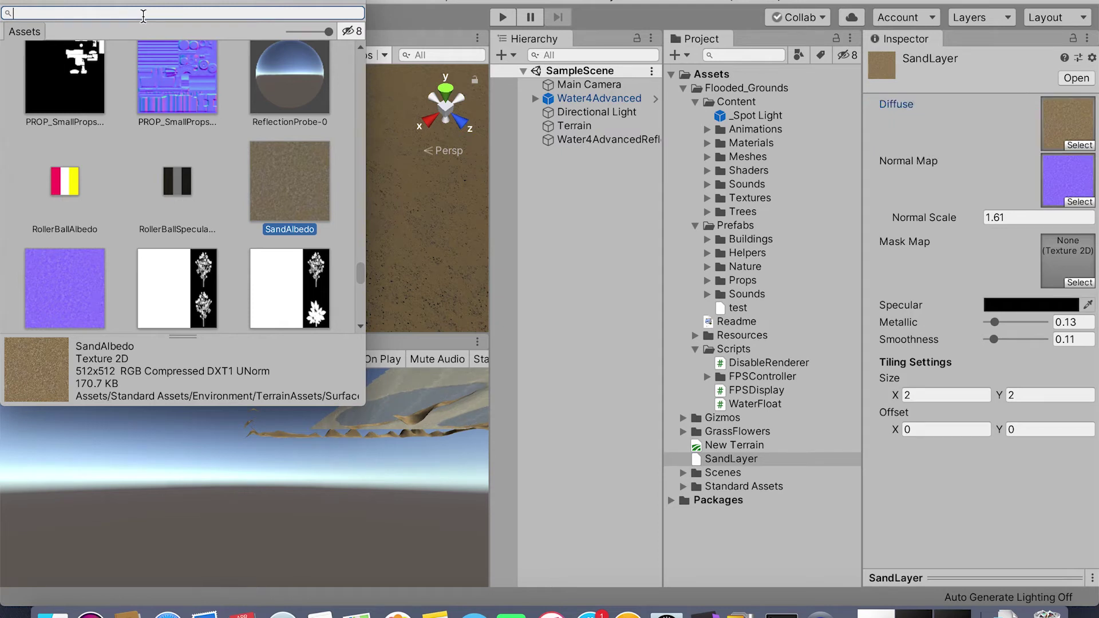
pyautogui.write('gra')
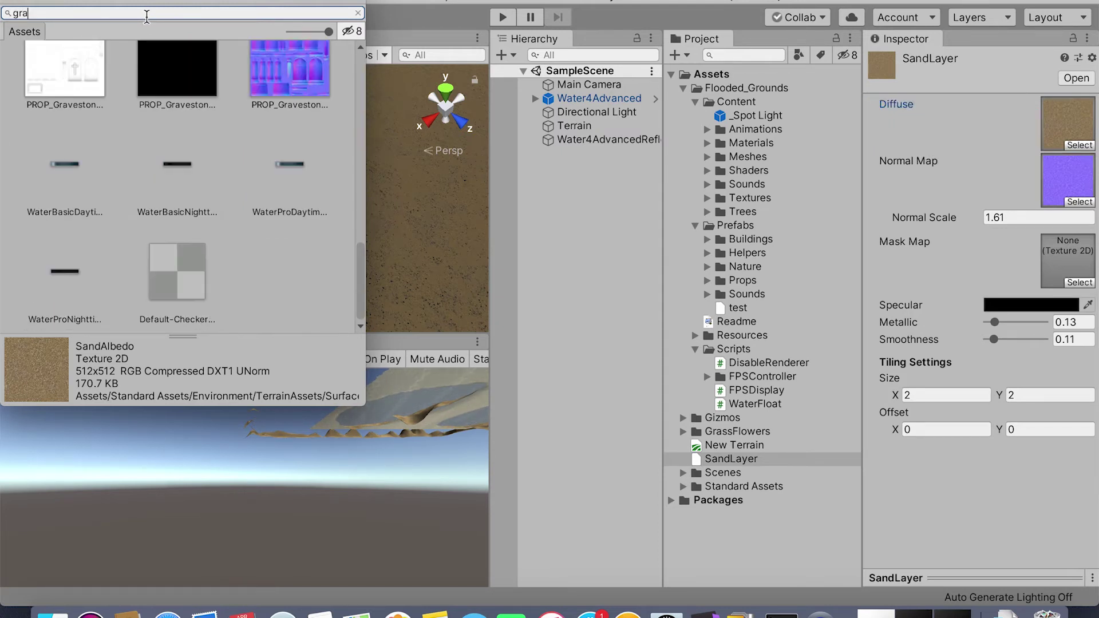
pyautogui.write('s')
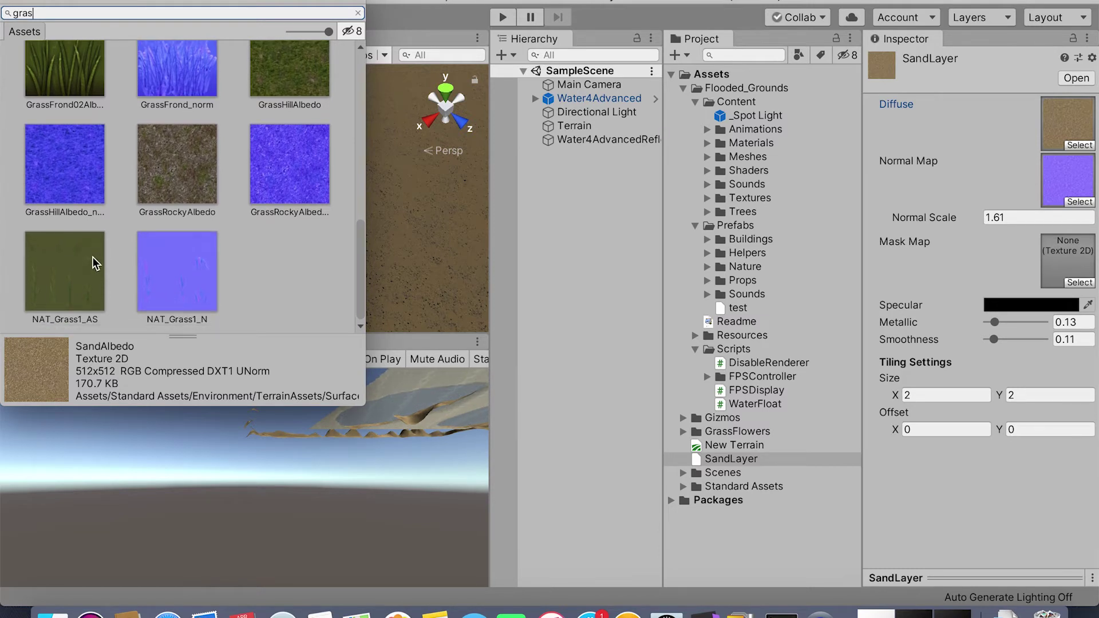
pyautogui.click(303, 72)
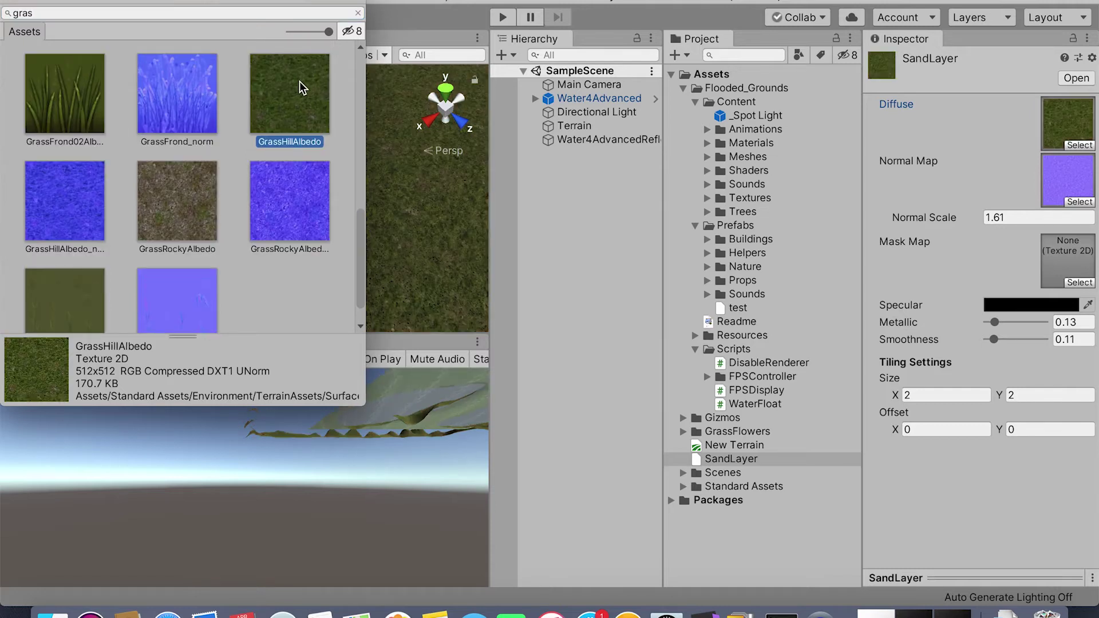
pyautogui.doubleClick(303, 87)
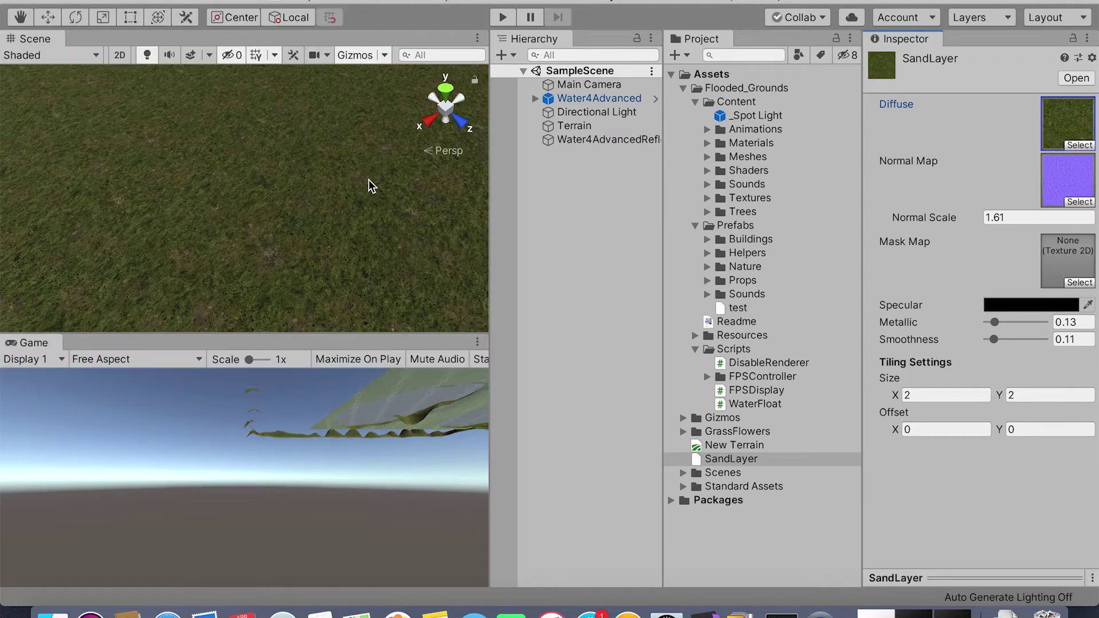
# Replace SandLayer's normal map with the normal texture that matches GrassHillAlbedo.
pyautogui.click(1087, 205)
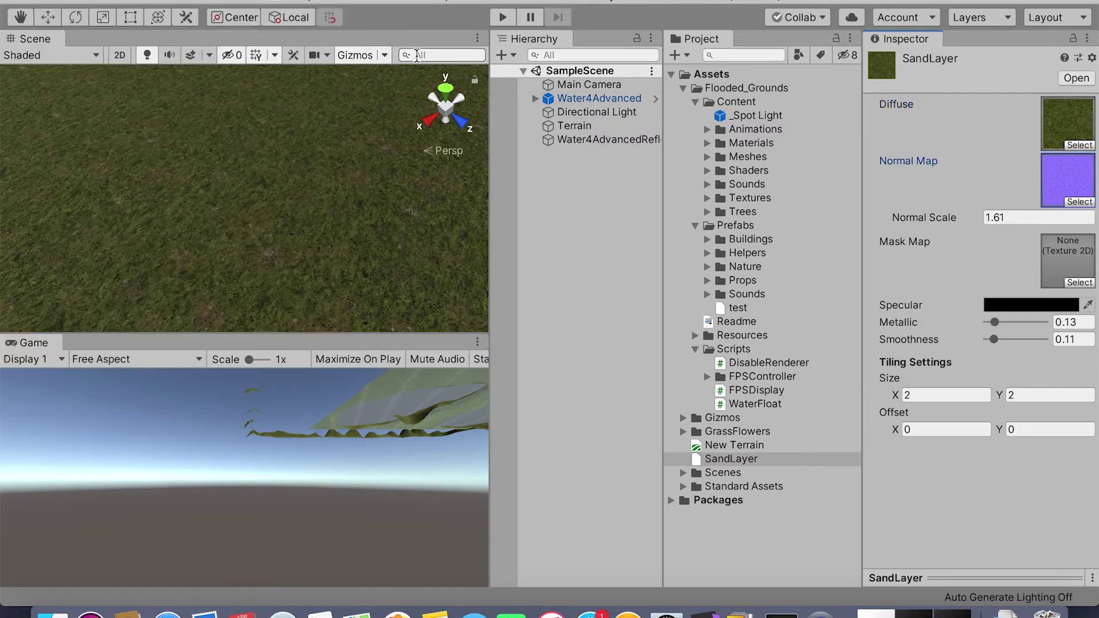
pyautogui.click(1078, 202)
pyautogui.click(507, 144)
pyautogui.click(1080, 202)
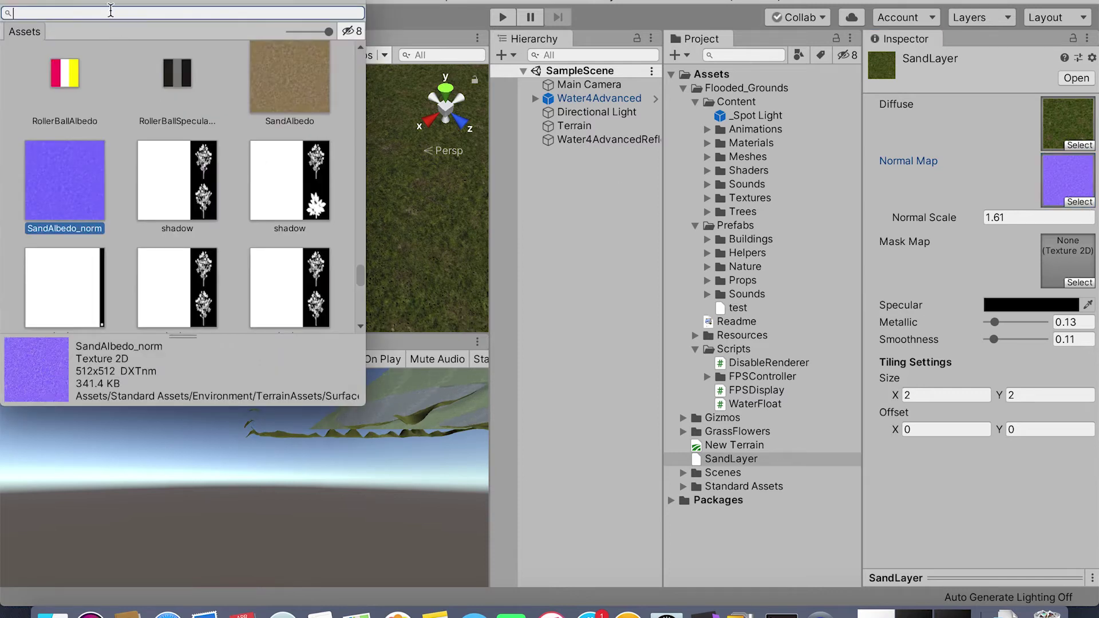
pyautogui.write('gra')
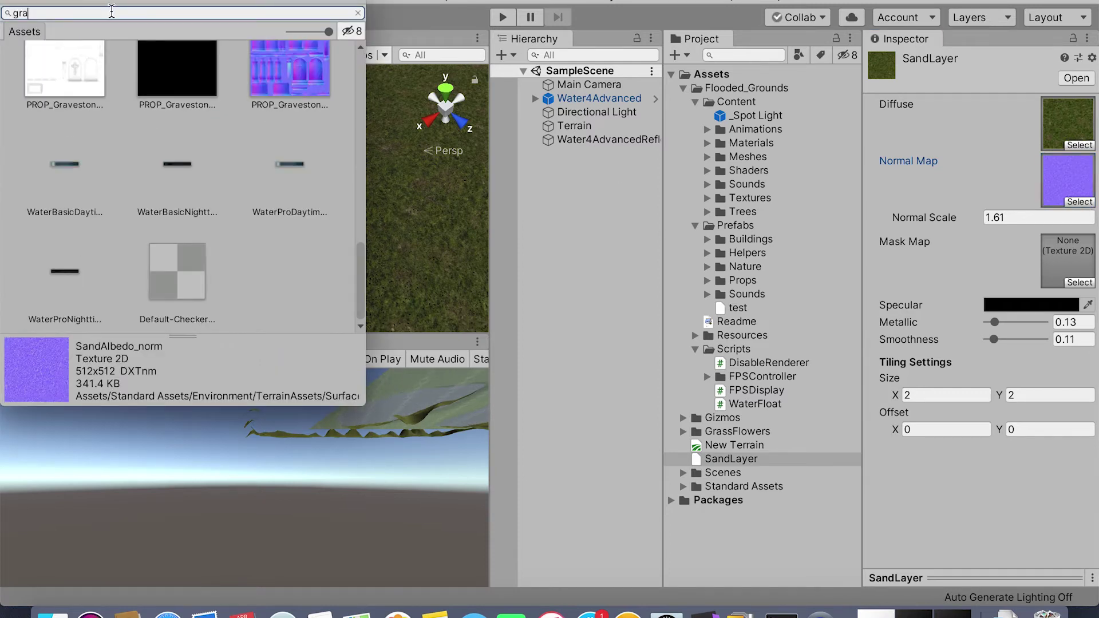
pyautogui.write('ss')
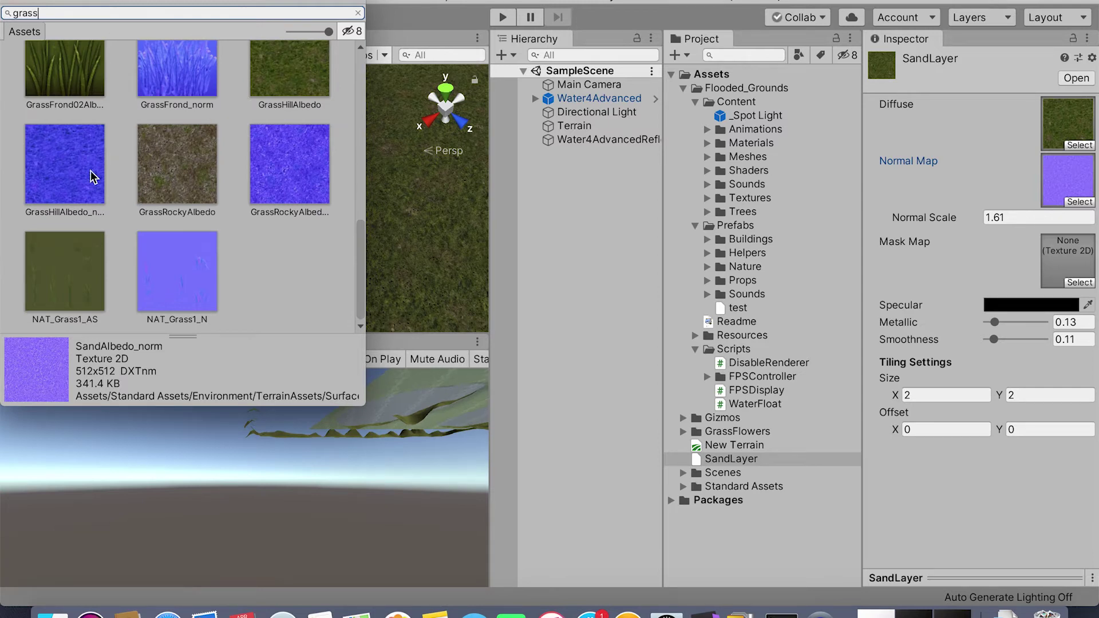
pyautogui.doubleClick(73, 176)
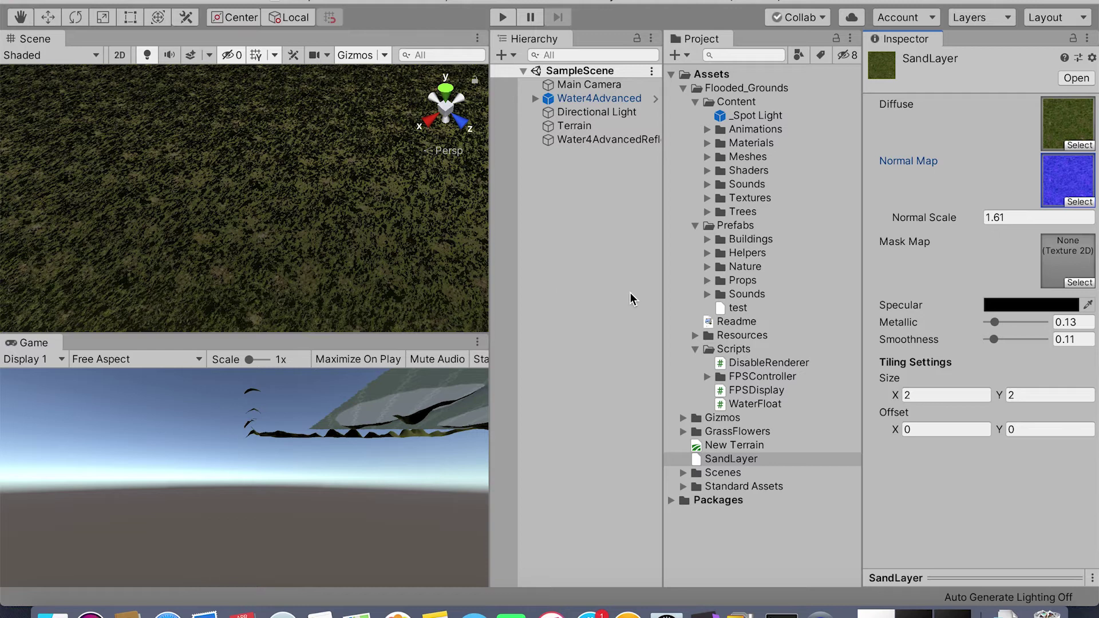
# Set the layer's Metallic to 0.1 and Normal Scale to 1.05, checking the grass surface around the water basins.
pyautogui.moveTo(994, 326); pyautogui.dragTo(996, 289)
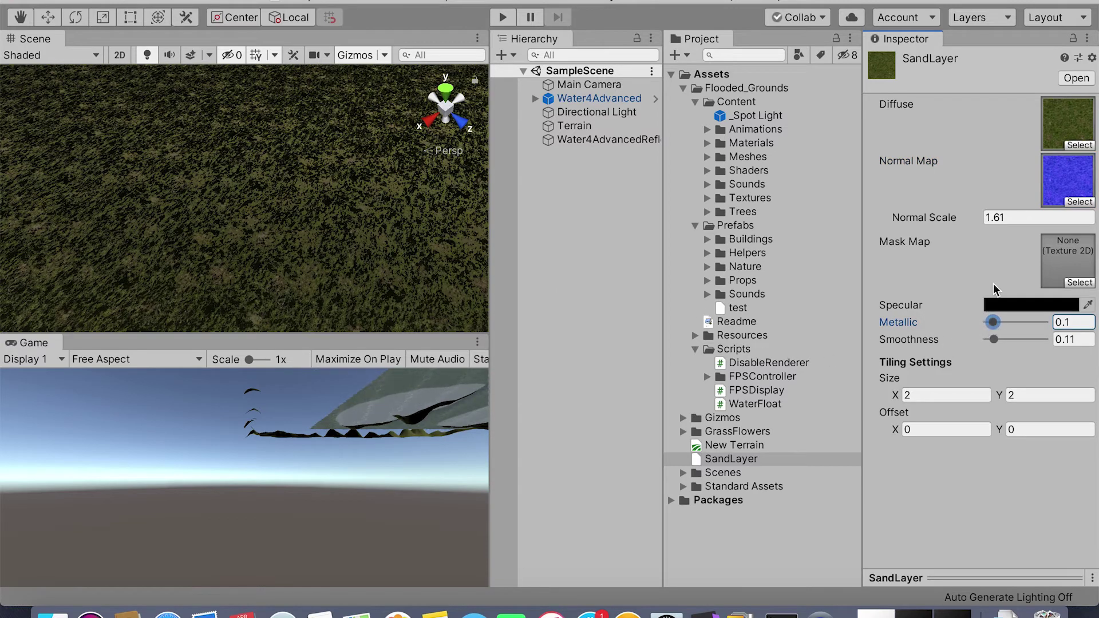
pyautogui.moveTo(958, 220); pyautogui.dragTo(942, 217)
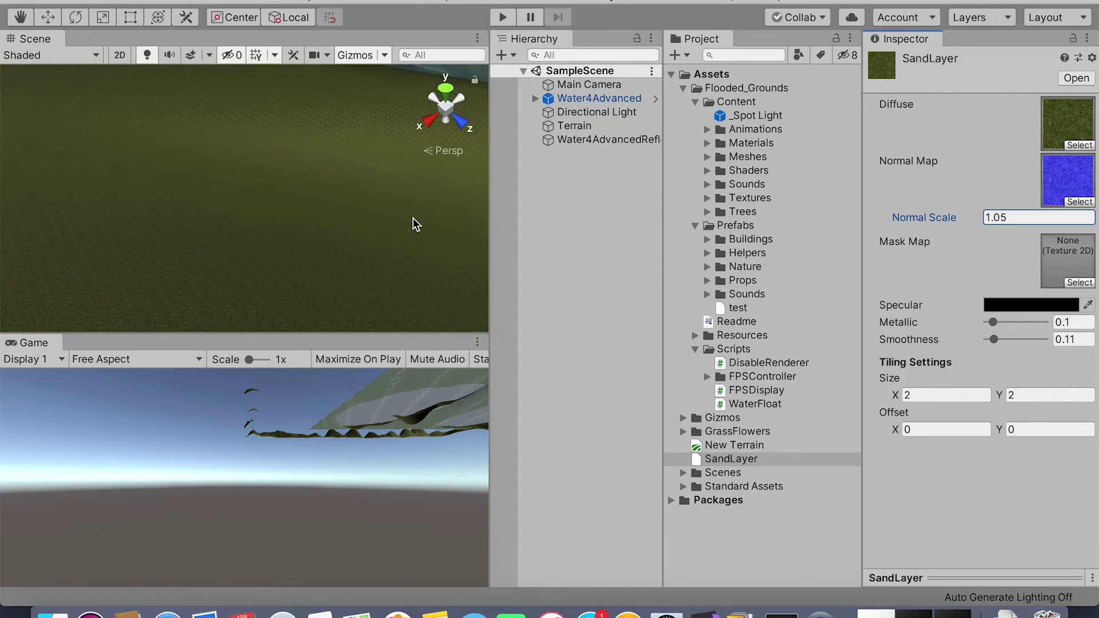
pyautogui.scroll(-10, 413, 222)
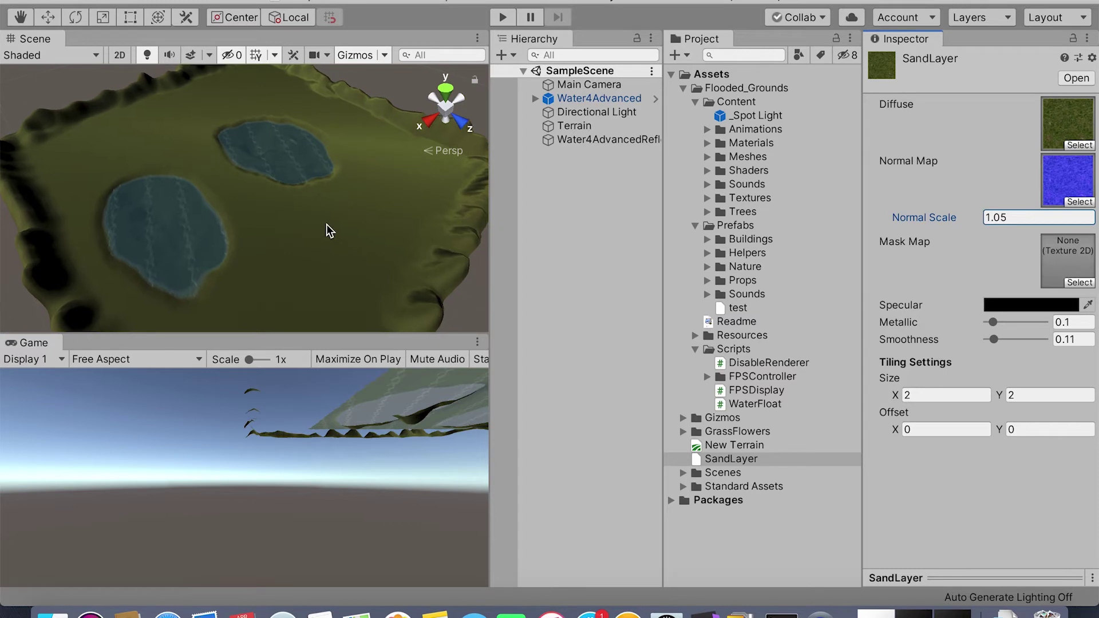
pyautogui.scroll(4, 331, 233)
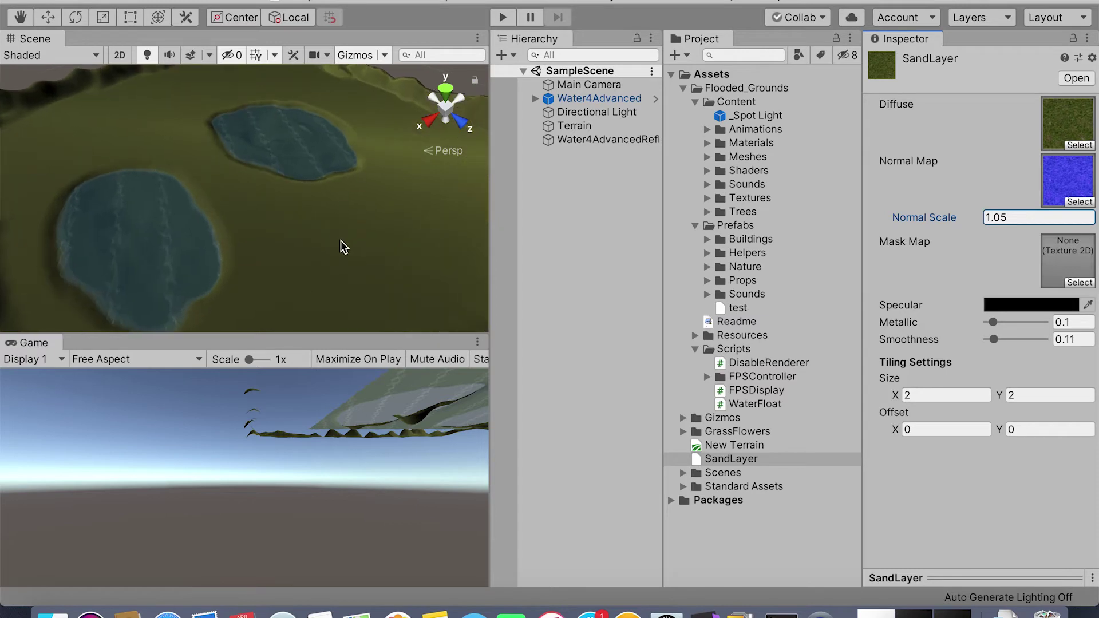
pyautogui.scroll(1, 341, 241)
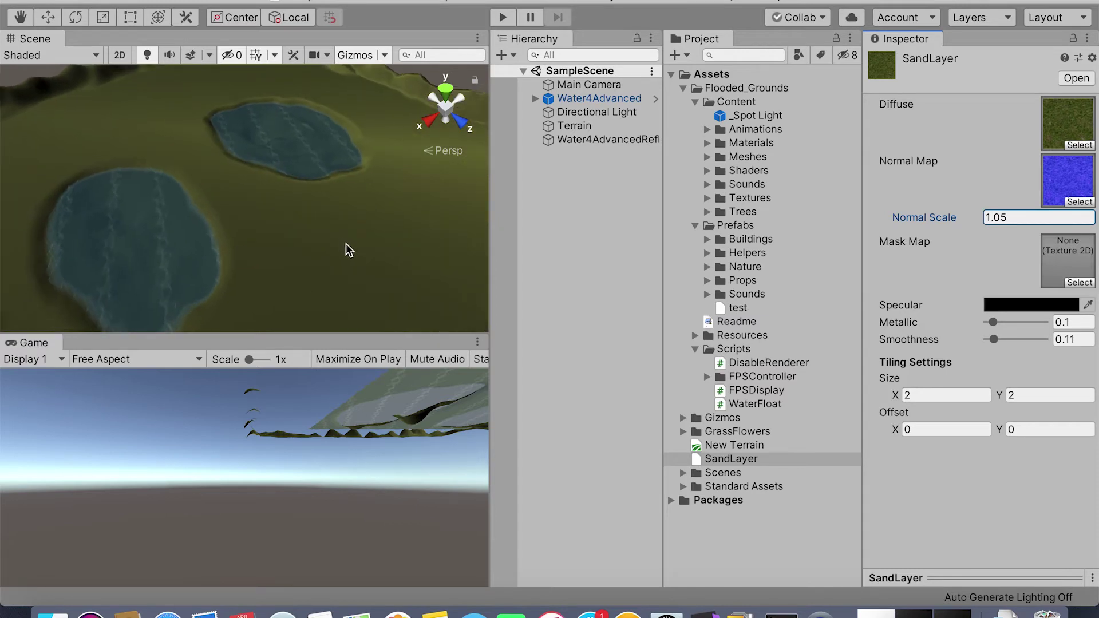
pyautogui.scroll(-1, 349, 250)
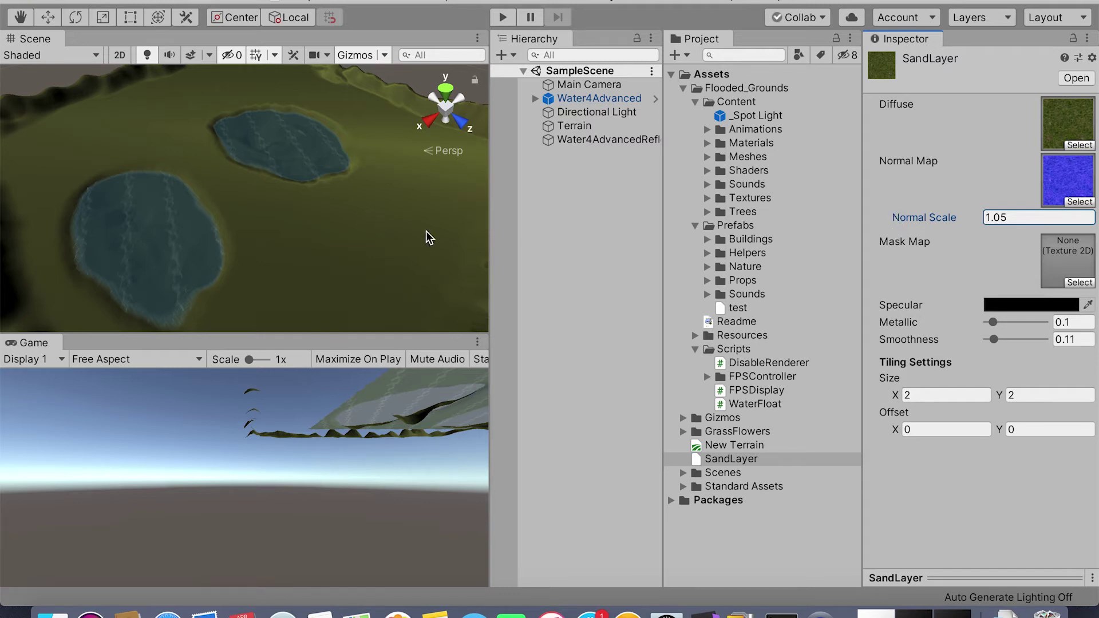
# Rename the SandLayer asset as grassLayer.
pyautogui.click(725, 462)
pyautogui.click(732, 463)
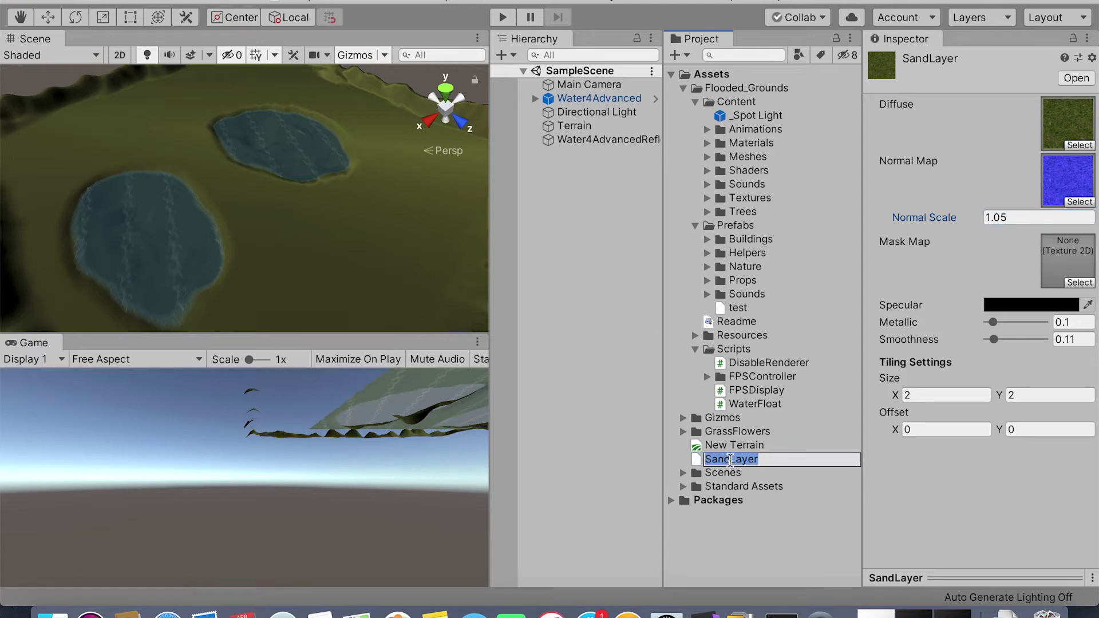
pyautogui.moveTo(732, 462); pyautogui.dragTo(703, 462)
pyautogui.write('gra')
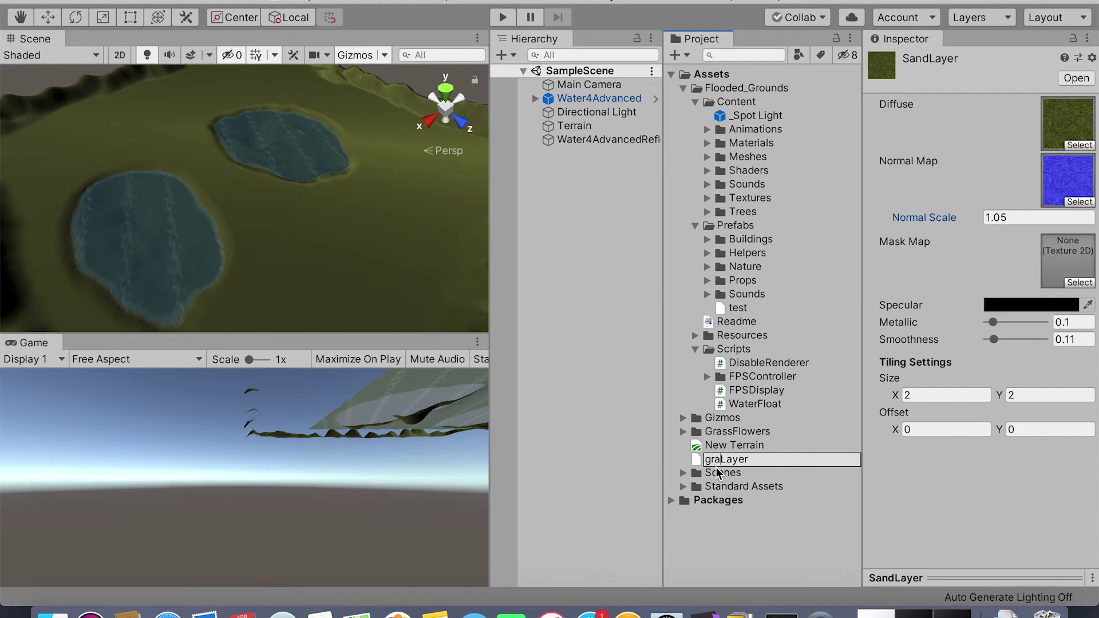
pyautogui.write('ss')
pyautogui.press('Return')
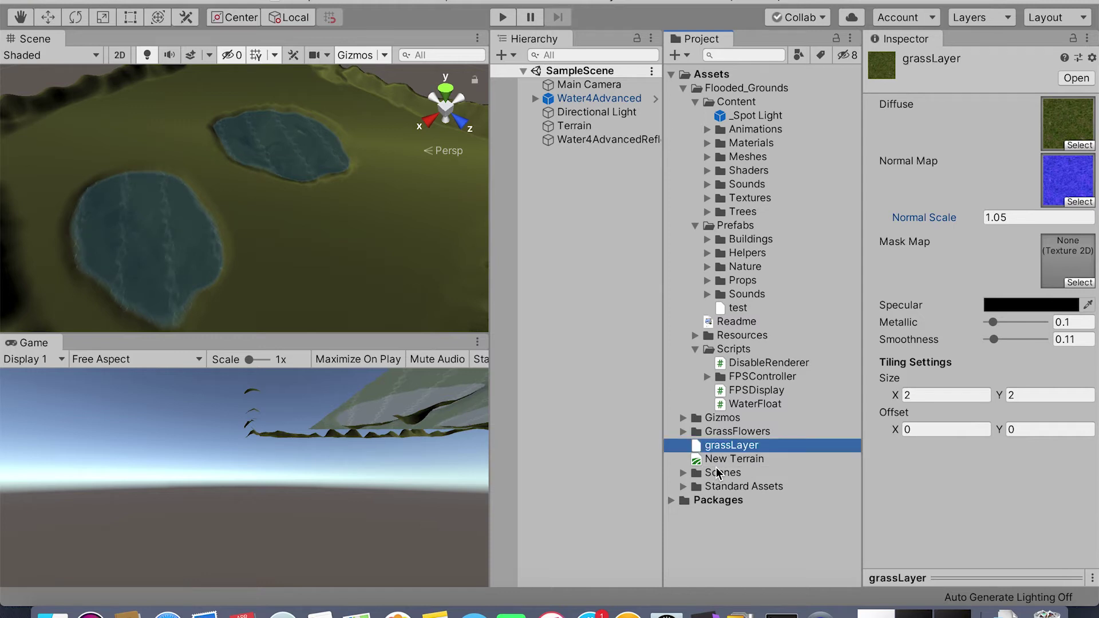
# Create a second layer for the terrain using the GrassRockyAlbedo texture.
pyautogui.click(573, 126)
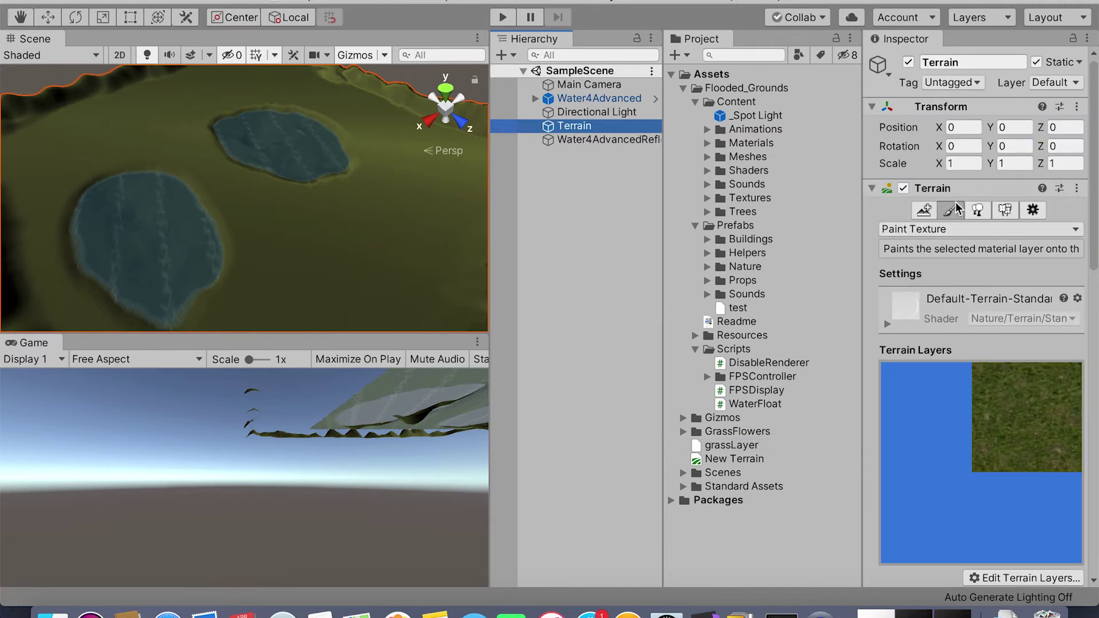
pyautogui.scroll(-5, 991, 336)
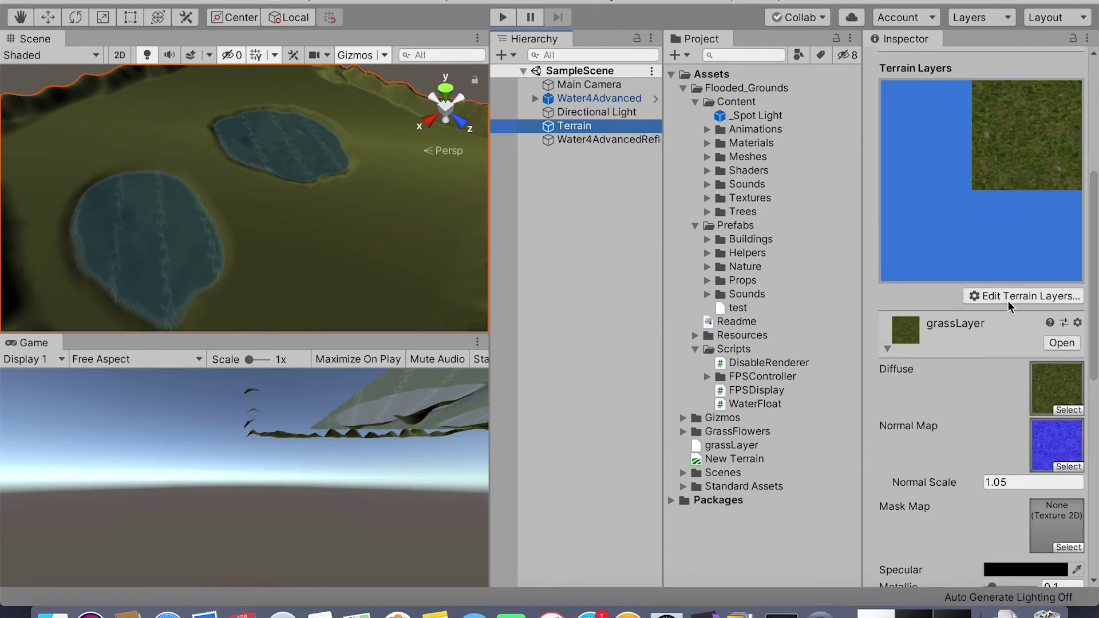
pyautogui.click(1002, 296)
pyautogui.click(1002, 304)
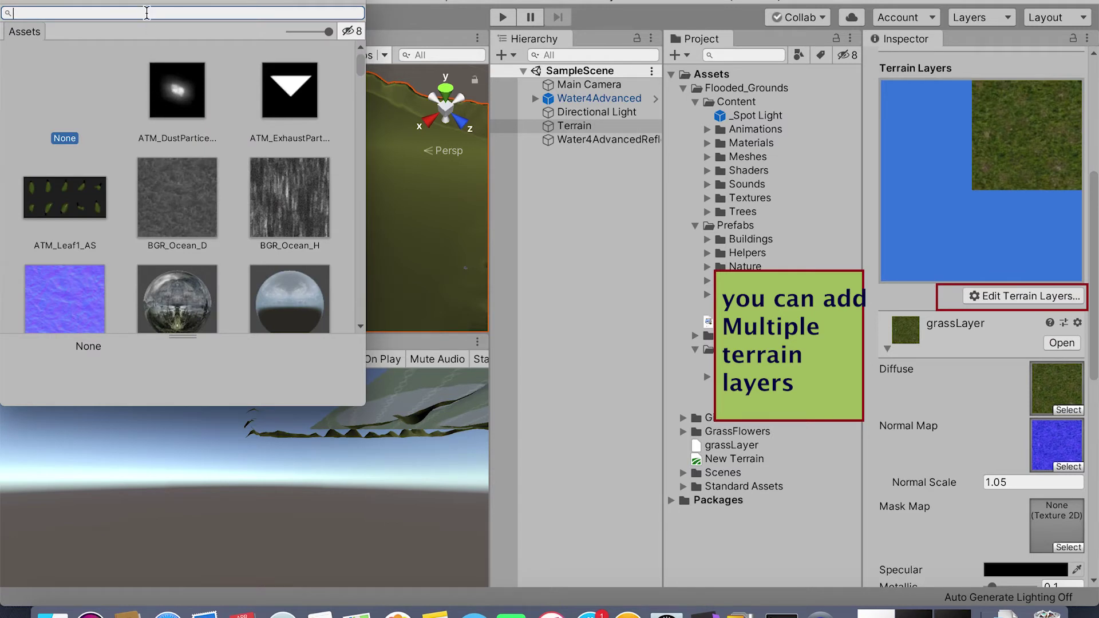
pyautogui.write('grass')
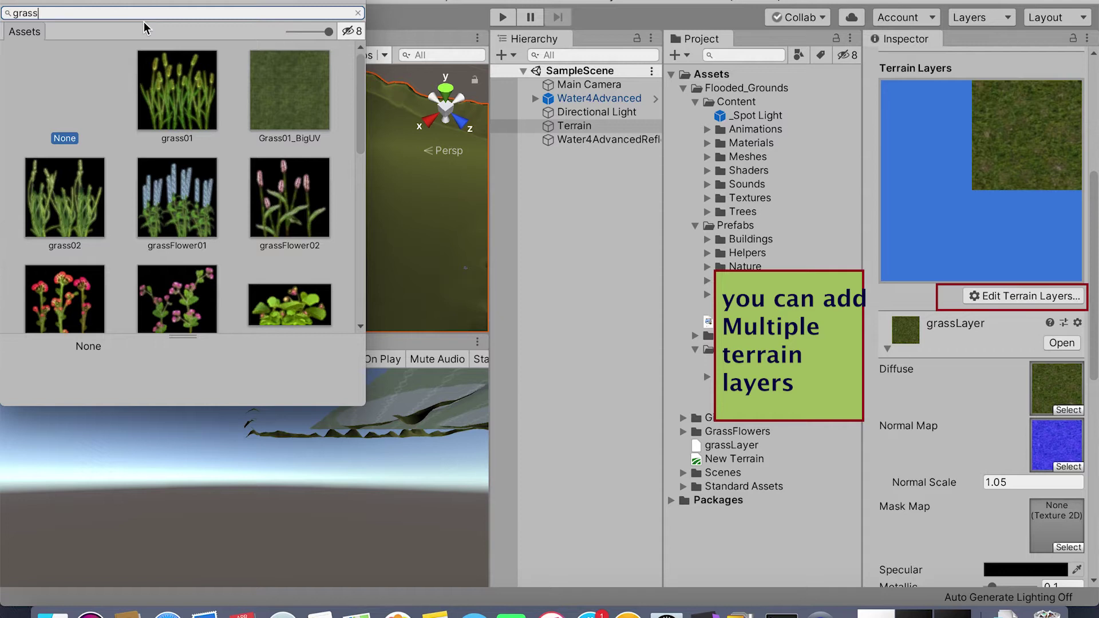
pyautogui.scroll(-1, 212, 182)
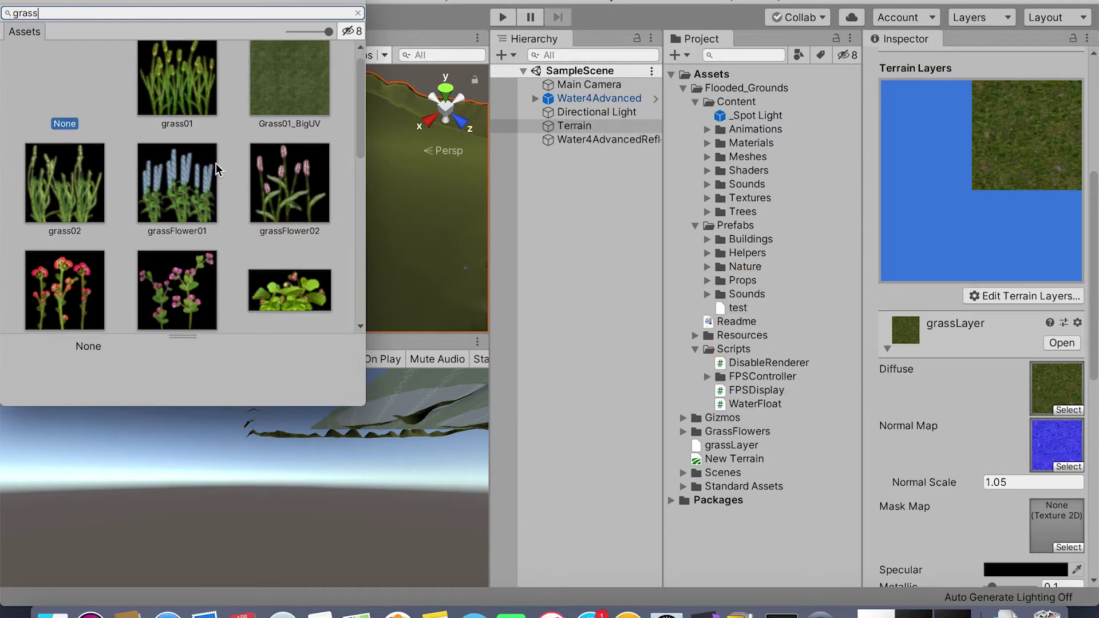
pyautogui.scroll(-6, 277, 134)
pyautogui.scroll(-3, 258, 175)
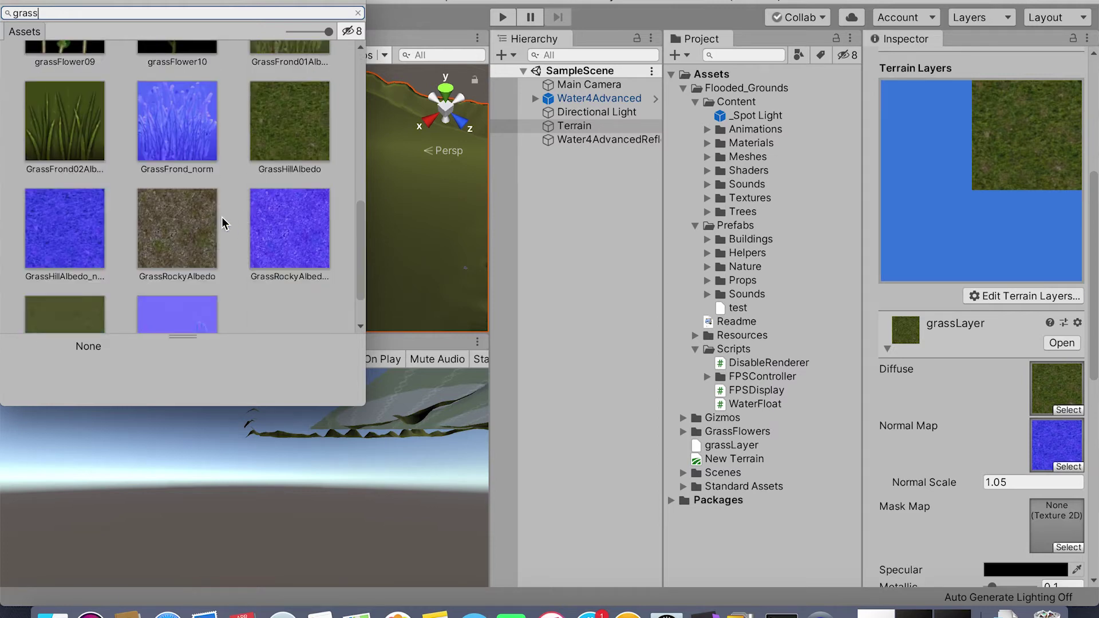
pyautogui.click(178, 227)
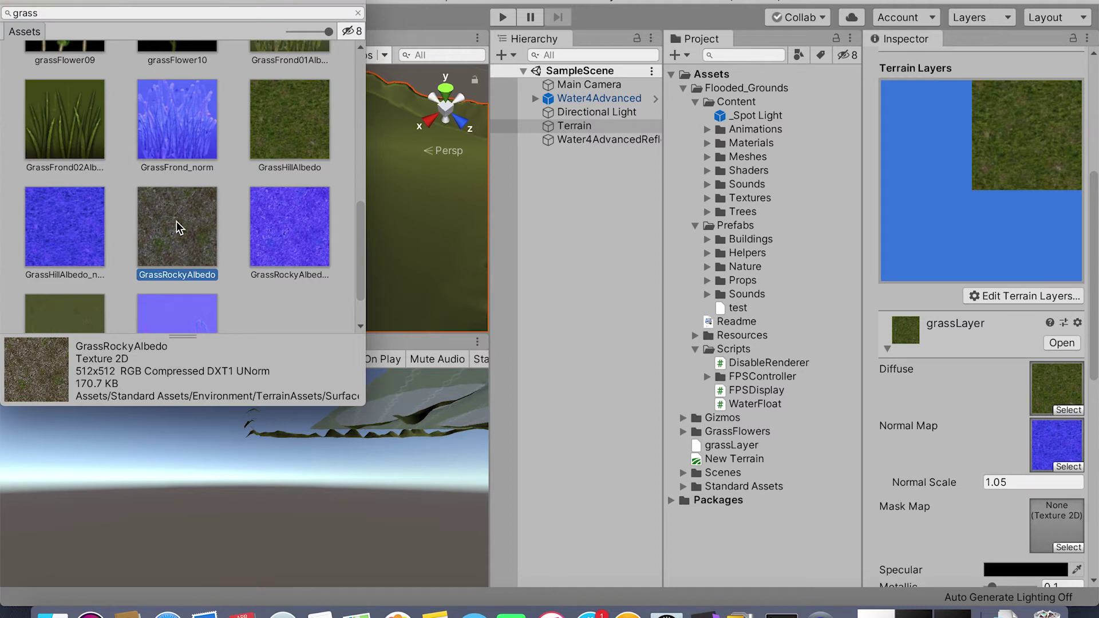
pyautogui.doubleClick(178, 227)
# Assign the normal texture that matches GrassRockyAlbedo as the normal map of the new rocky grass layer.
pyautogui.click(999, 343)
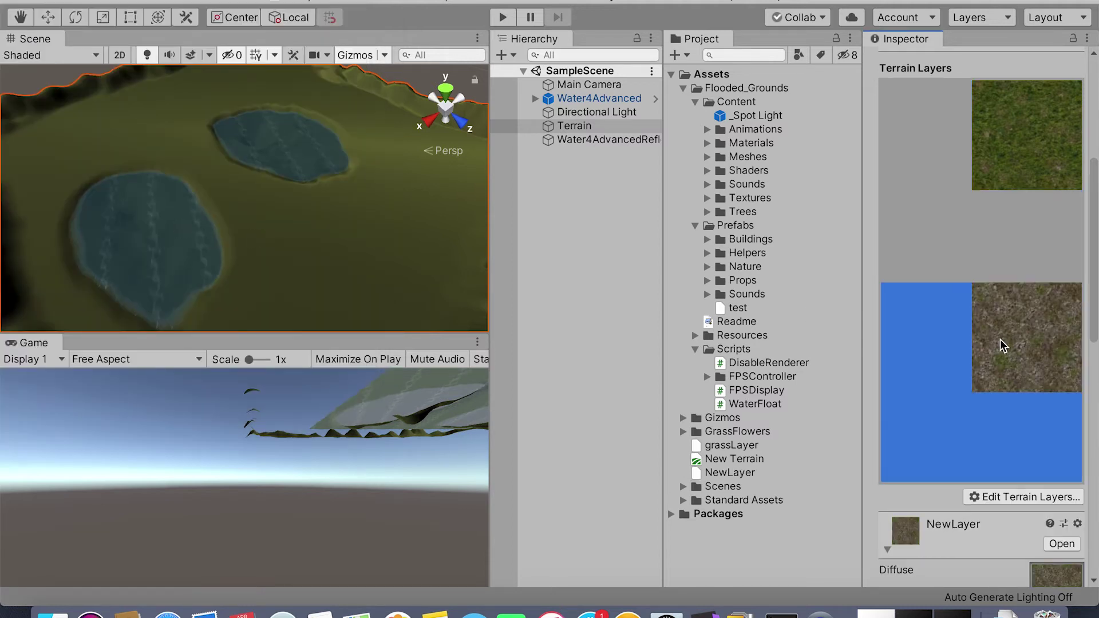
pyautogui.scroll(-2, 1040, 372)
pyautogui.scroll(-4, 1041, 372)
pyautogui.click(1059, 419)
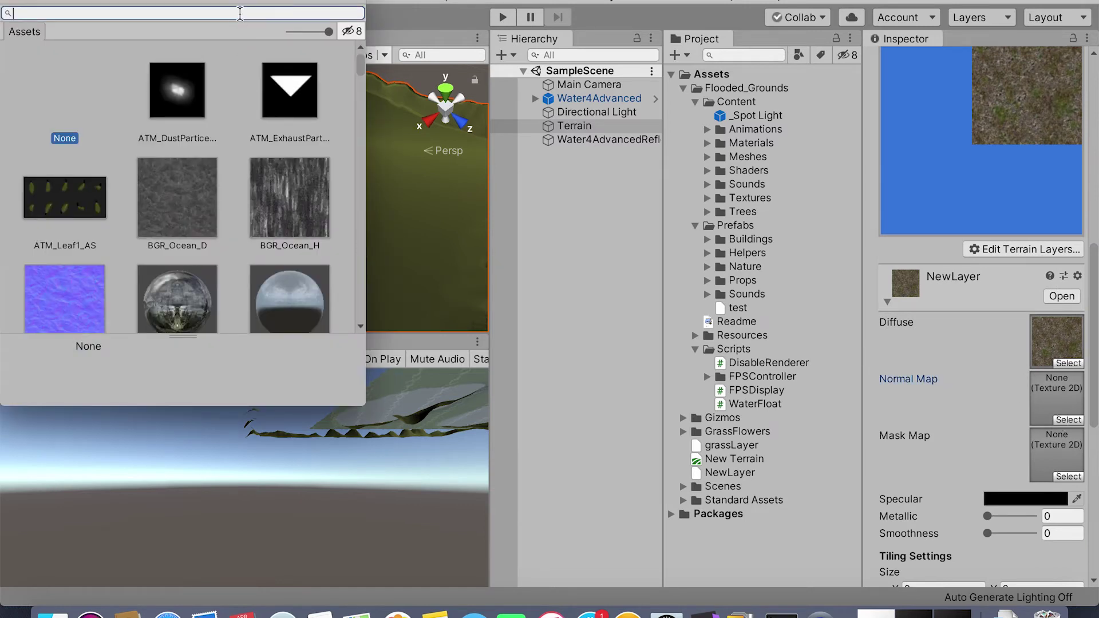
pyautogui.write('grass')
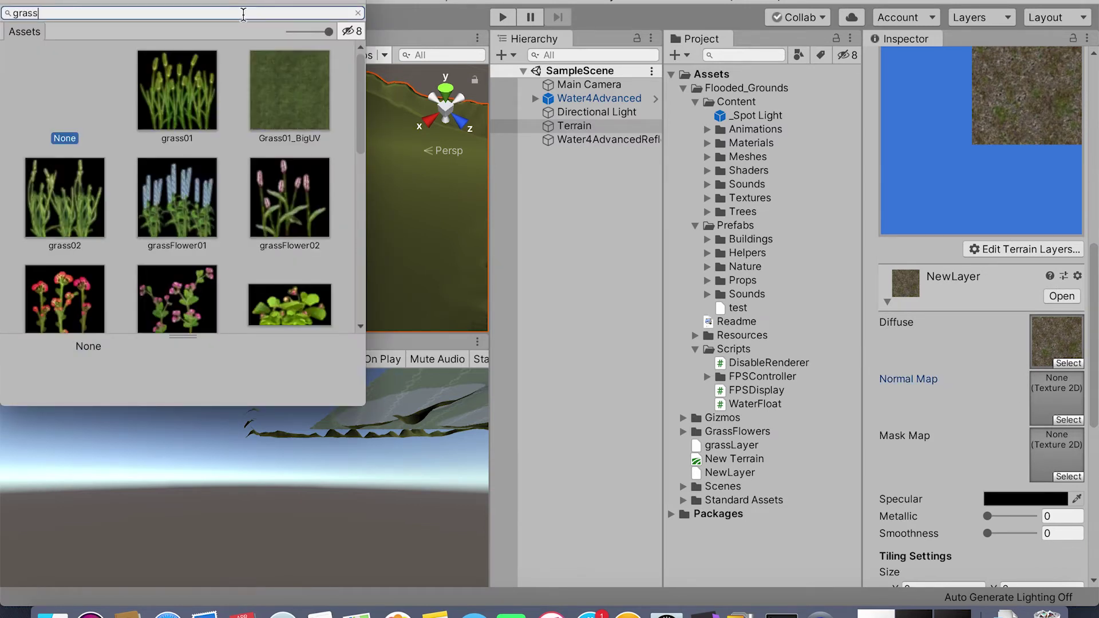
pyautogui.scroll(-10, 258, 175)
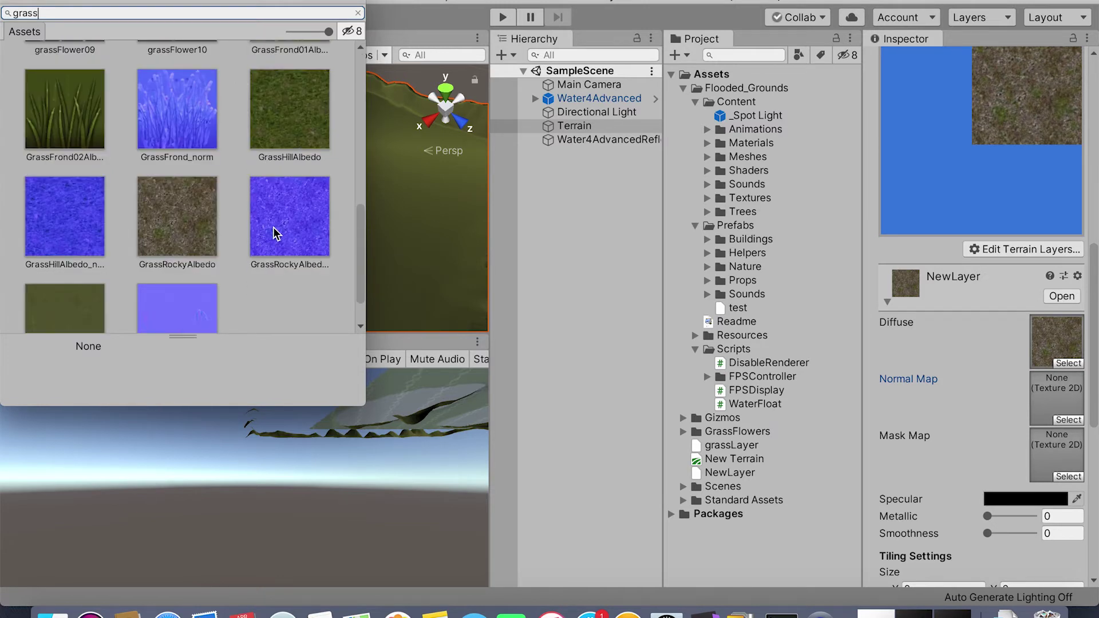
pyautogui.doubleClick(291, 229)
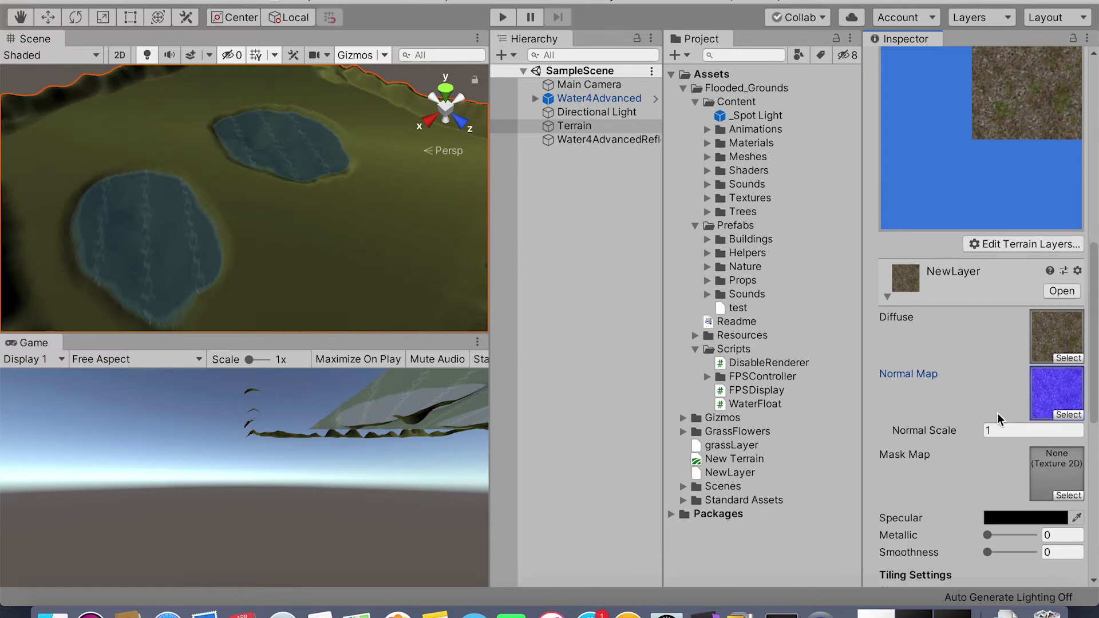
# Create a third terrain layer using the MudRockyAlbedoSpecular texture.
pyautogui.scroll(-3, 997, 413)
pyautogui.scroll(3, 966, 297)
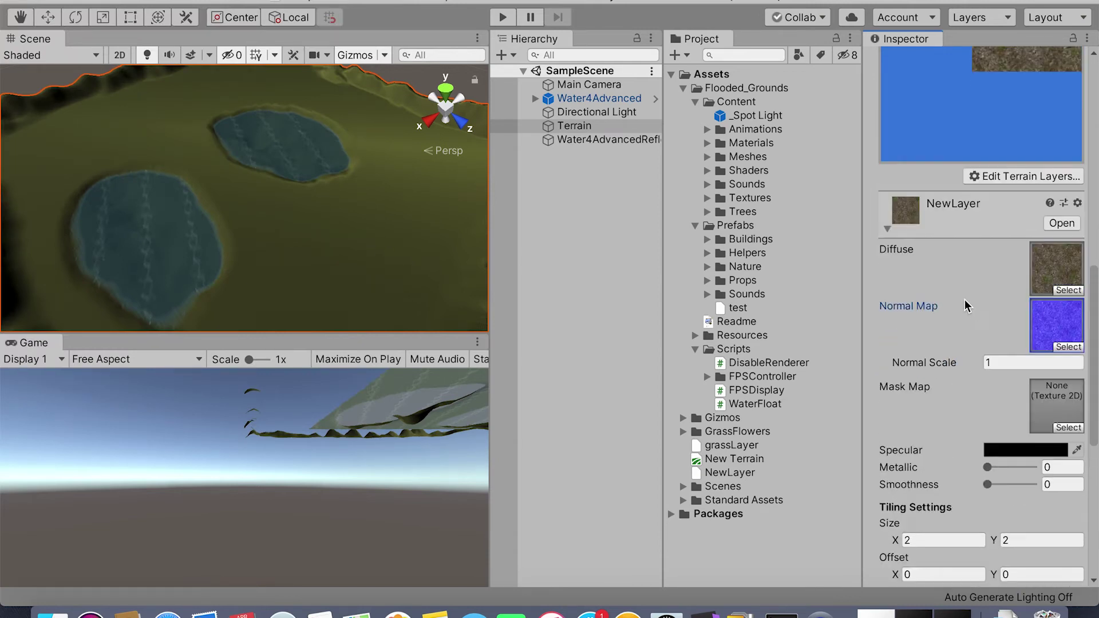
pyautogui.click(988, 209)
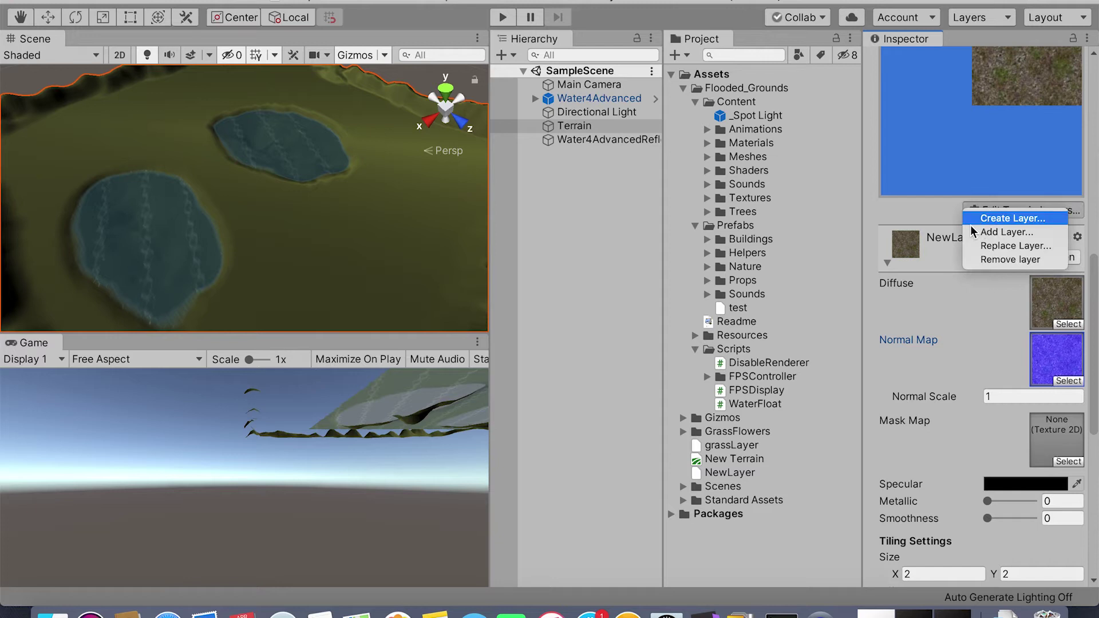
pyautogui.click(979, 222)
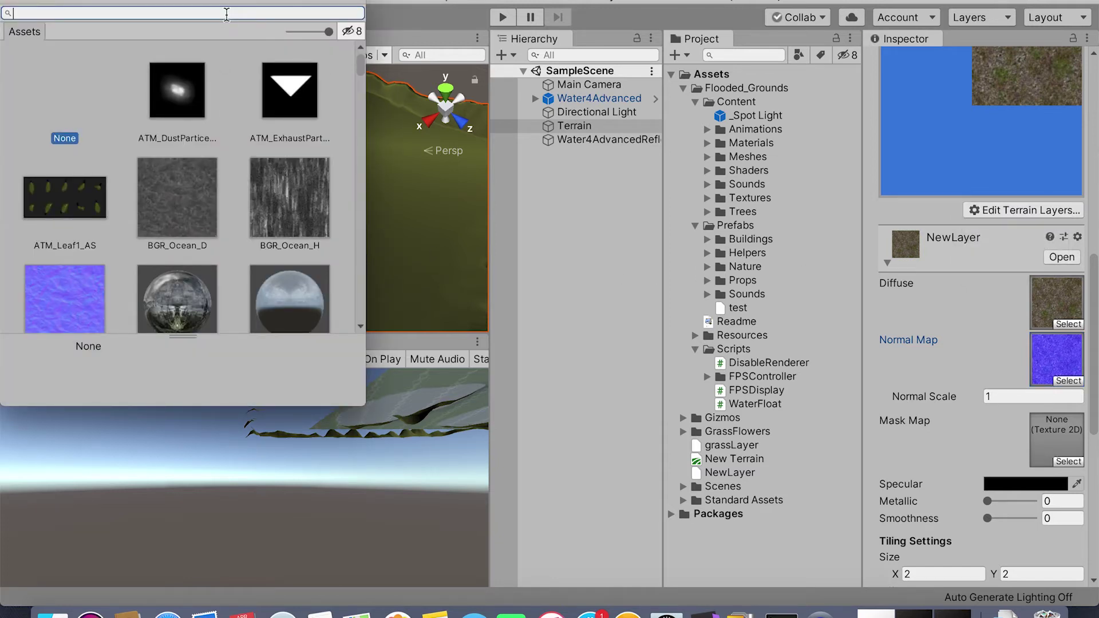
pyautogui.write('r')
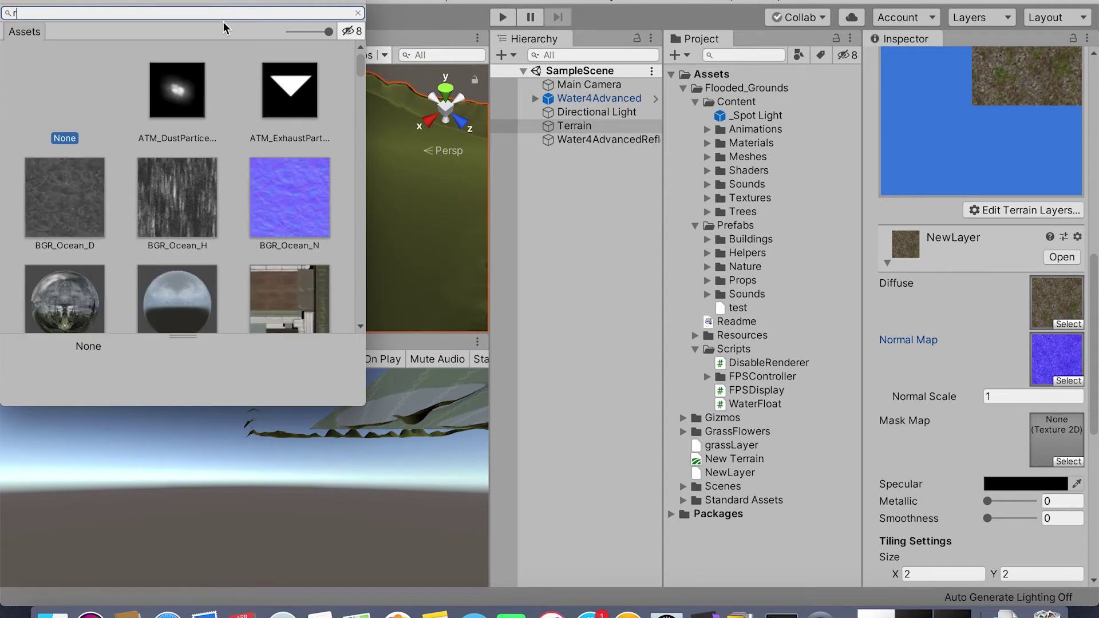
pyautogui.write('ock')
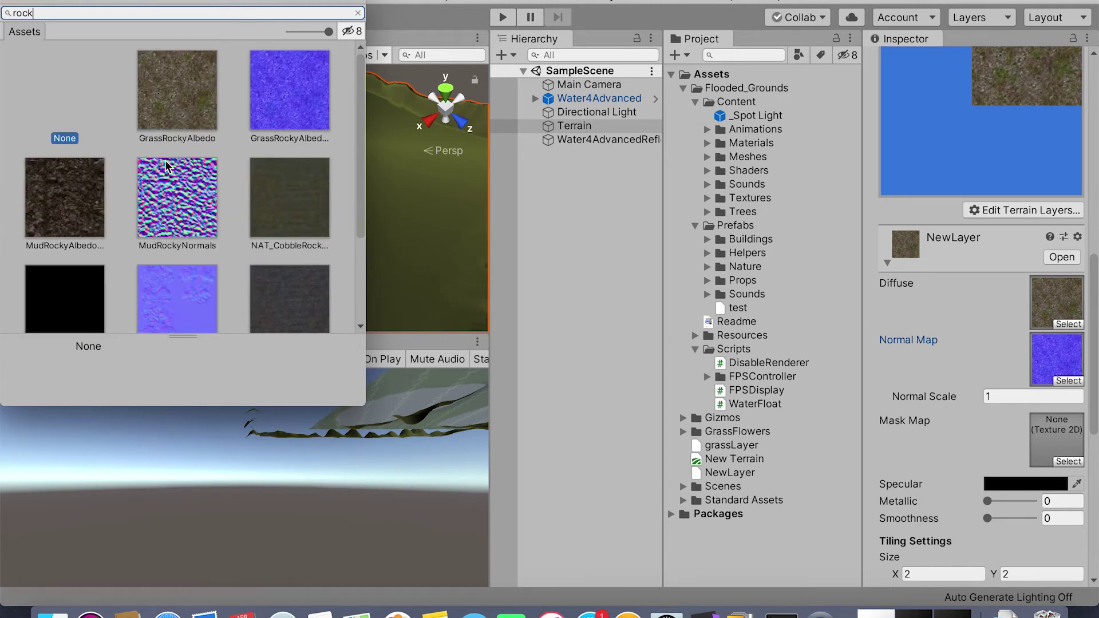
pyautogui.click(61, 220)
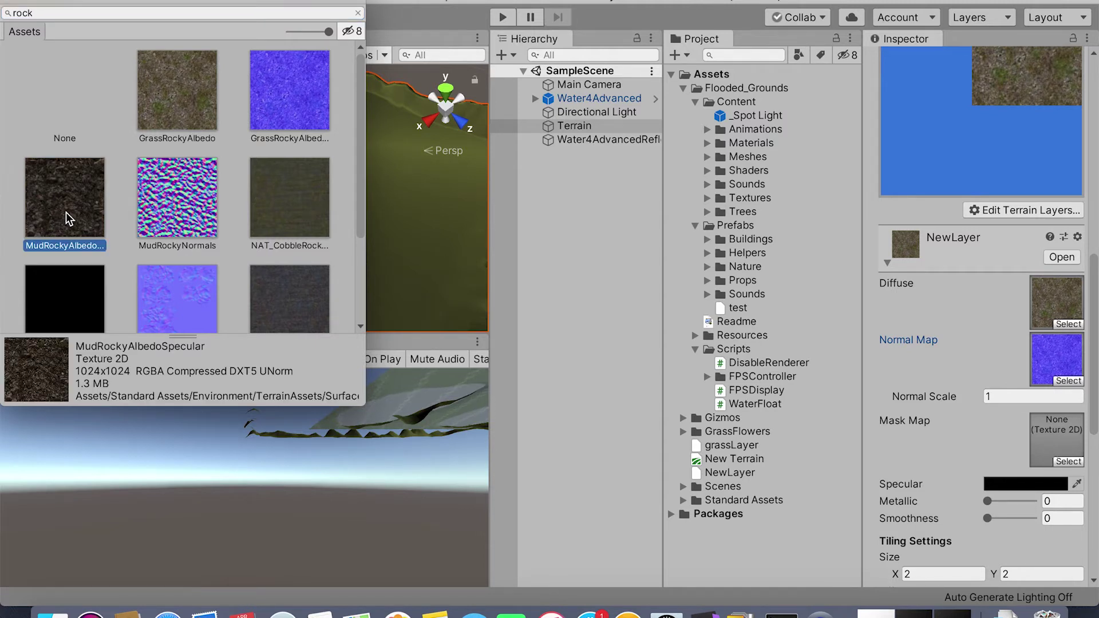
pyautogui.doubleClick(69, 219)
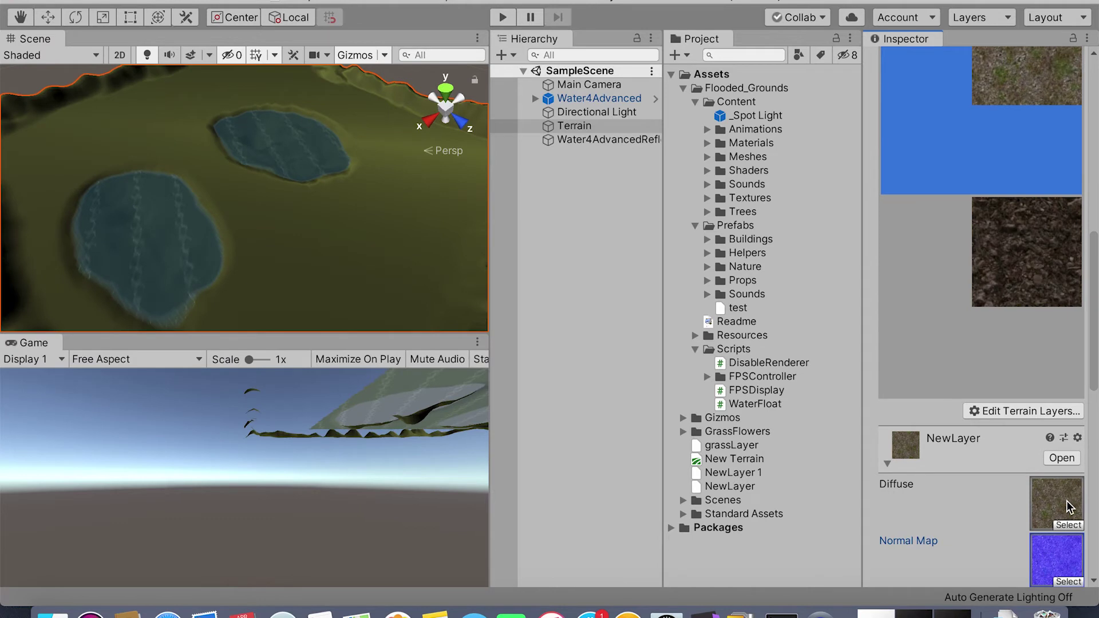
# Assign MudRockyNormals as the normal map of the new muddy rock layer.
pyautogui.click(1033, 271)
pyautogui.scroll(-5, 1047, 348)
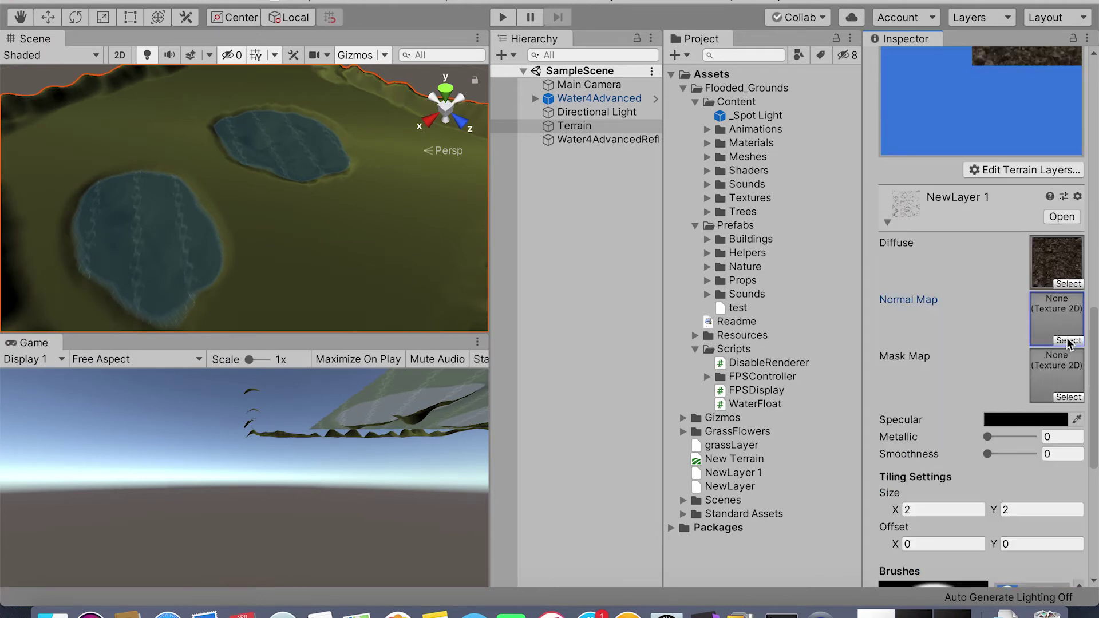
pyautogui.click(1068, 340)
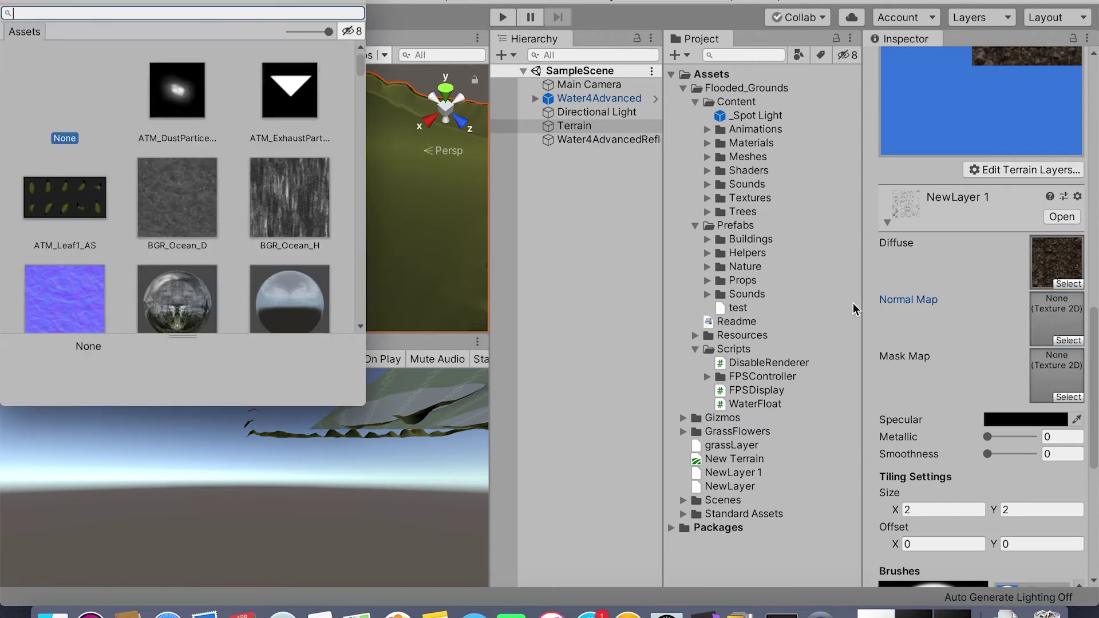
pyautogui.write('rock')
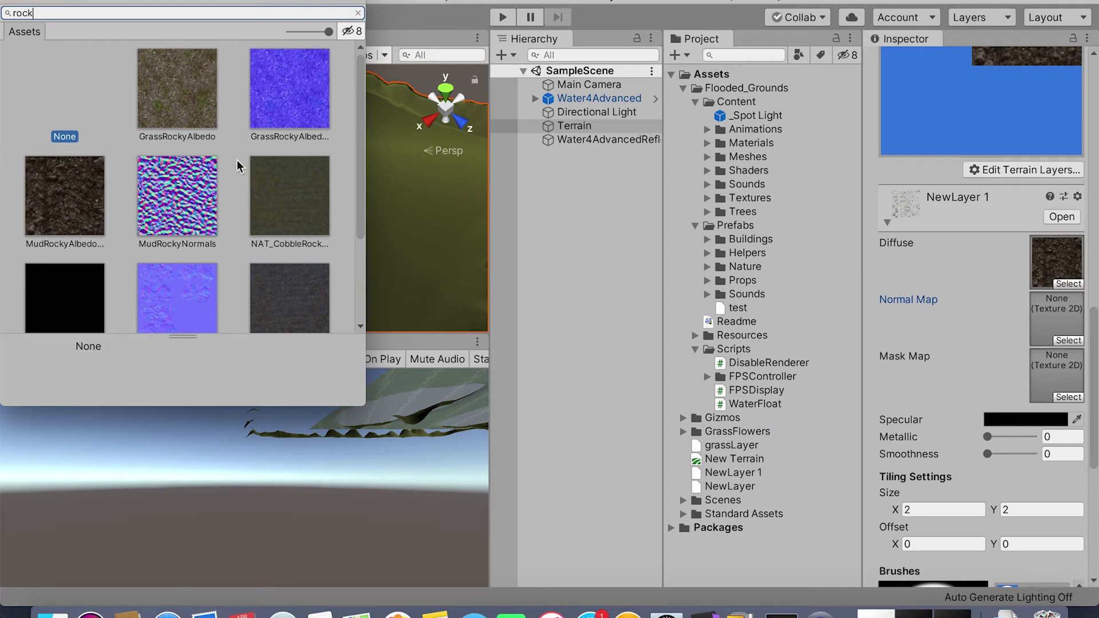
pyautogui.doubleClick(171, 207)
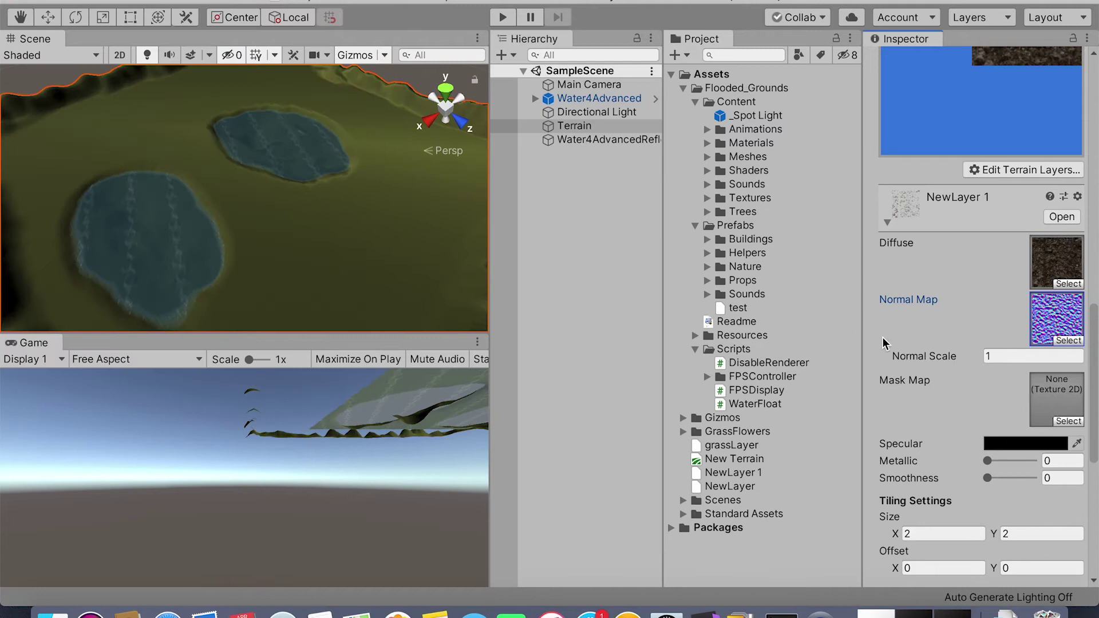
# Paint the mountain edges around the terrain with the muddy rock layer, using brush size 120 and opacity 29.
pyautogui.scroll(-10, 954, 232)
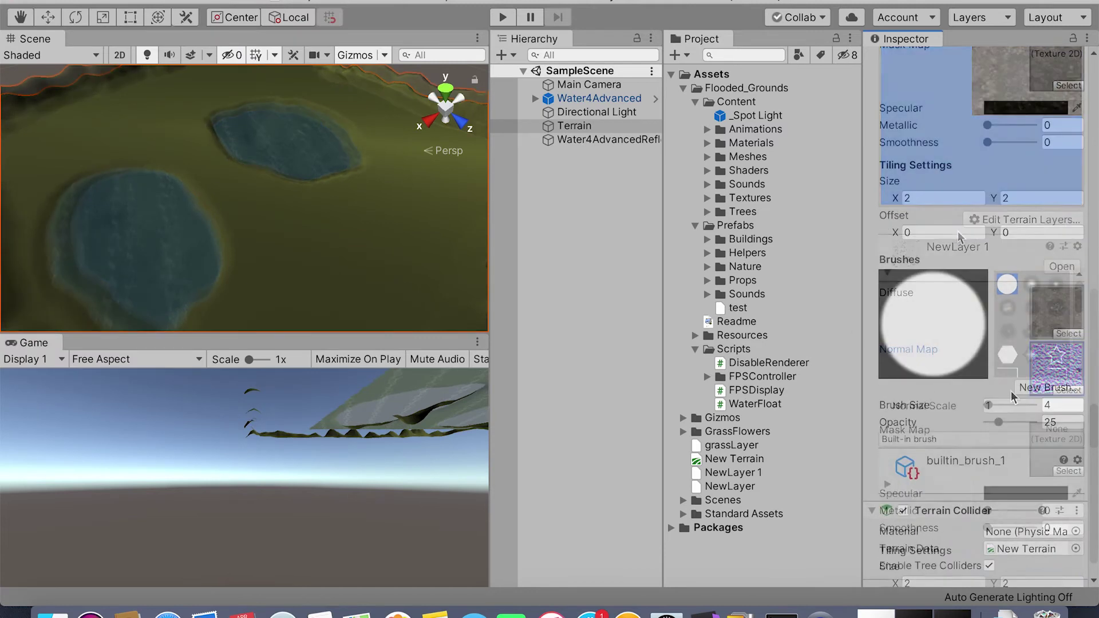
pyautogui.moveTo(991, 411); pyautogui.dragTo(997, 413)
pyautogui.click(1000, 422)
pyautogui.moveTo(996, 406); pyautogui.dragTo(998, 408)
pyautogui.scroll(-5, 361, 197)
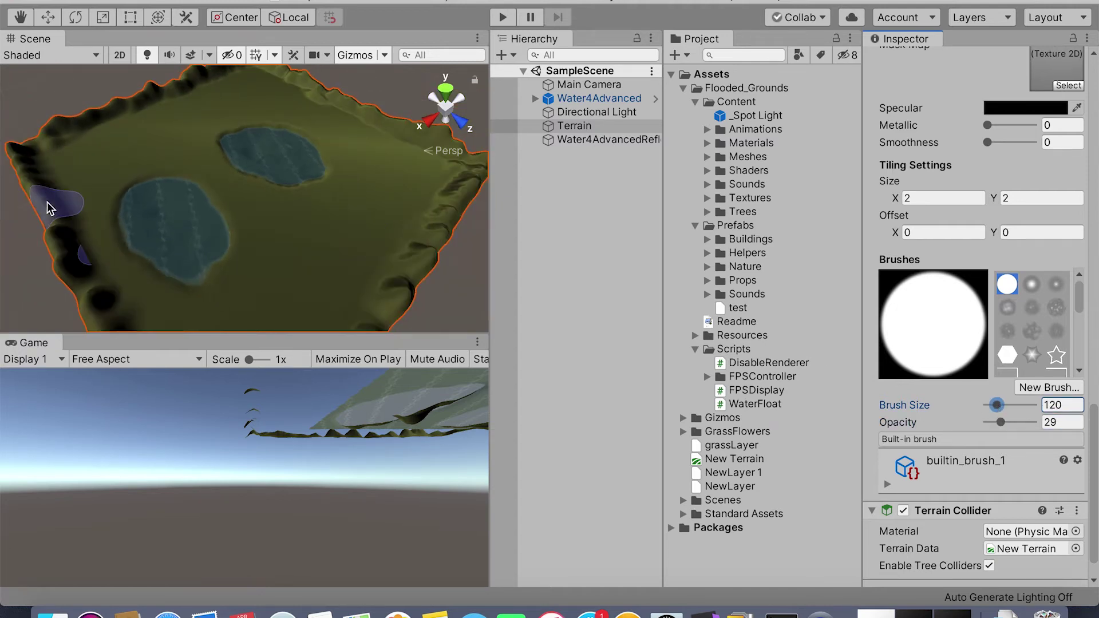
pyautogui.moveTo(434, 254)
pyautogui.mouseDown()
pyautogui.moveTo(423, 288)
pyautogui.moveTo(448, 275)
pyautogui.moveTo(478, 211)
pyautogui.moveTo(463, 183)
pyautogui.moveTo(408, 259)
pyautogui.moveTo(380, 224)
pyautogui.mouseUp()
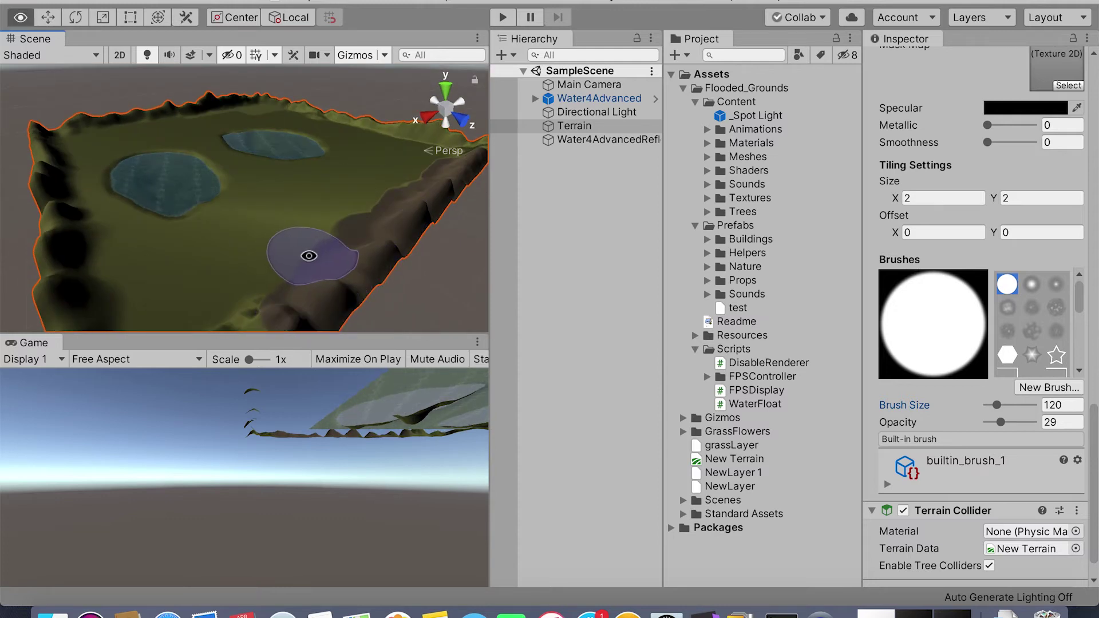
pyautogui.moveTo(311, 248)
pyautogui.keyDown('alt'); pyautogui.mouseDown()
pyautogui.moveTo(327, 244)
pyautogui.moveTo(326, 197)
pyautogui.moveTo(383, 263)
pyautogui.moveTo(381, 243)
pyautogui.mouseUp(); pyautogui.keyUp('alt')
pyautogui.moveTo(372, 292)
pyautogui.mouseDown()
pyautogui.moveTo(157, 245)
pyautogui.moveTo(118, 184)
pyautogui.moveTo(98, 184)
pyautogui.moveTo(300, 266)
pyautogui.moveTo(103, 275)
pyautogui.moveTo(225, 321)
pyautogui.moveTo(181, 331)
pyautogui.mouseUp()
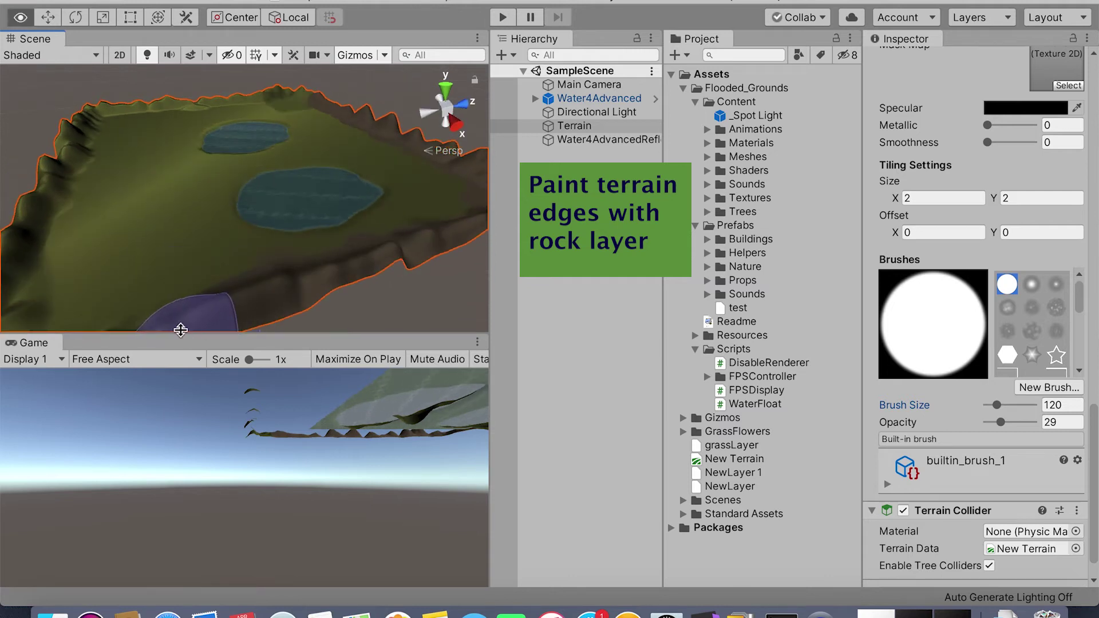
pyautogui.keyDown('alt'); pyautogui.moveTo(181, 331); pyautogui.dragTo(454, 283); pyautogui.keyUp('alt')
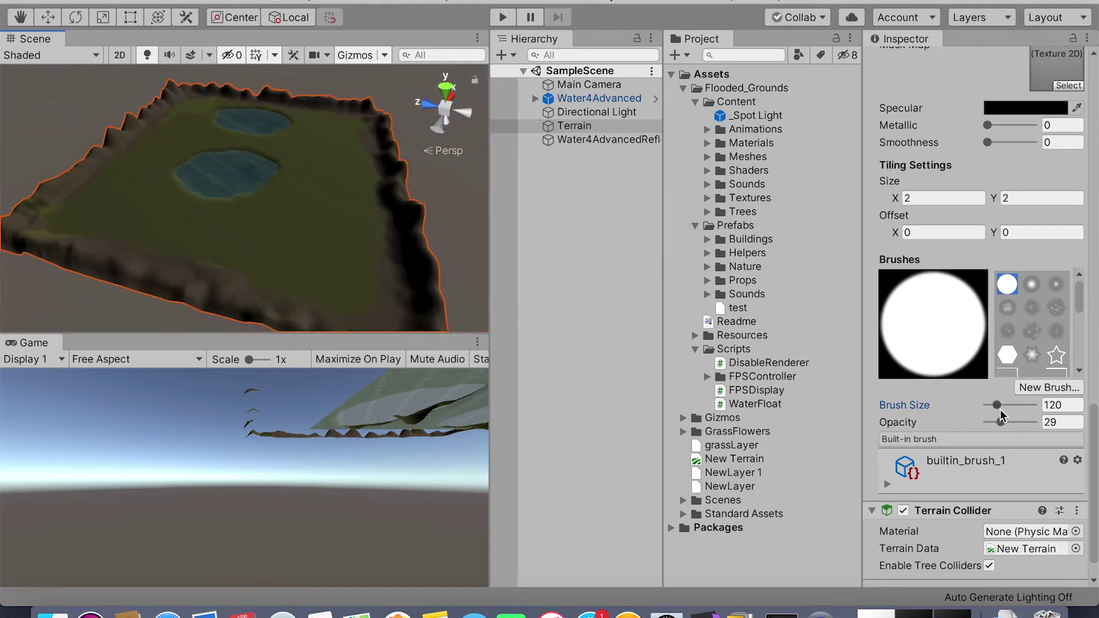
# Paint a muddy rock border around the shoreline of one water basin with brush size 31.
pyautogui.moveTo(1000, 411); pyautogui.dragTo(995, 406)
pyautogui.scroll(2, 298, 247)
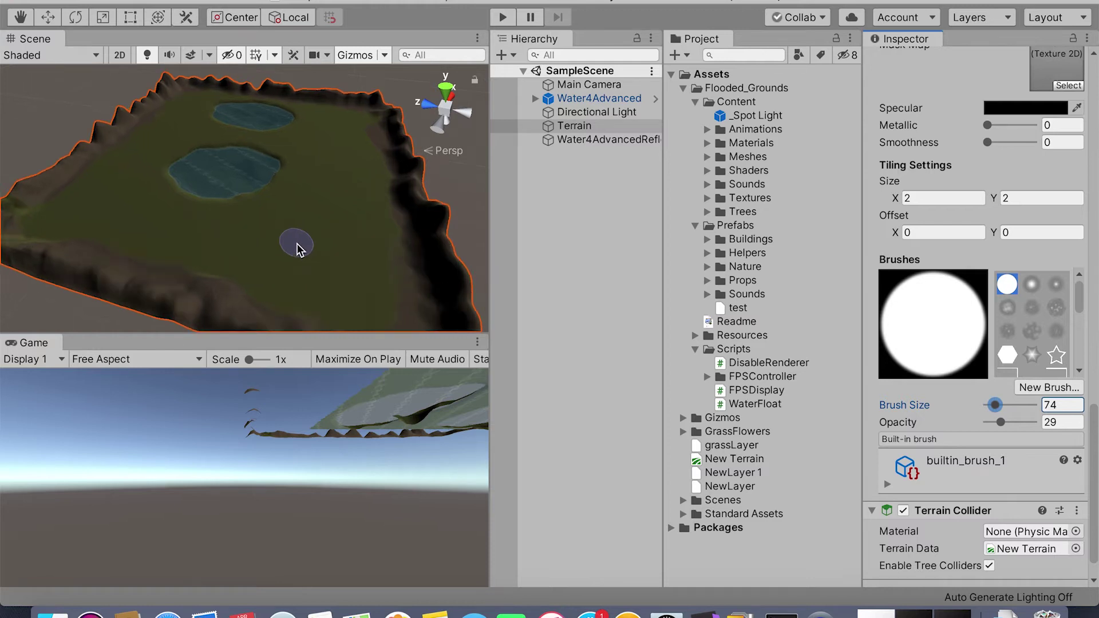
pyautogui.scroll(5, 286, 223)
pyautogui.keyDown('alt'); pyautogui.moveTo(275, 215); pyautogui.dragTo(395, 260); pyautogui.keyUp('alt')
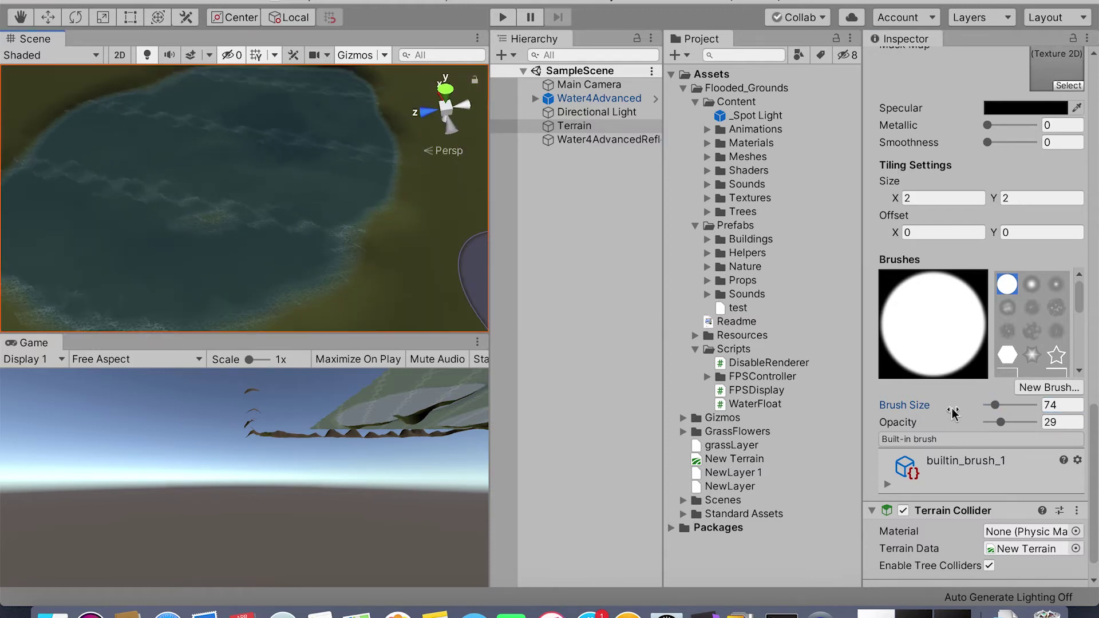
pyautogui.click(995, 405)
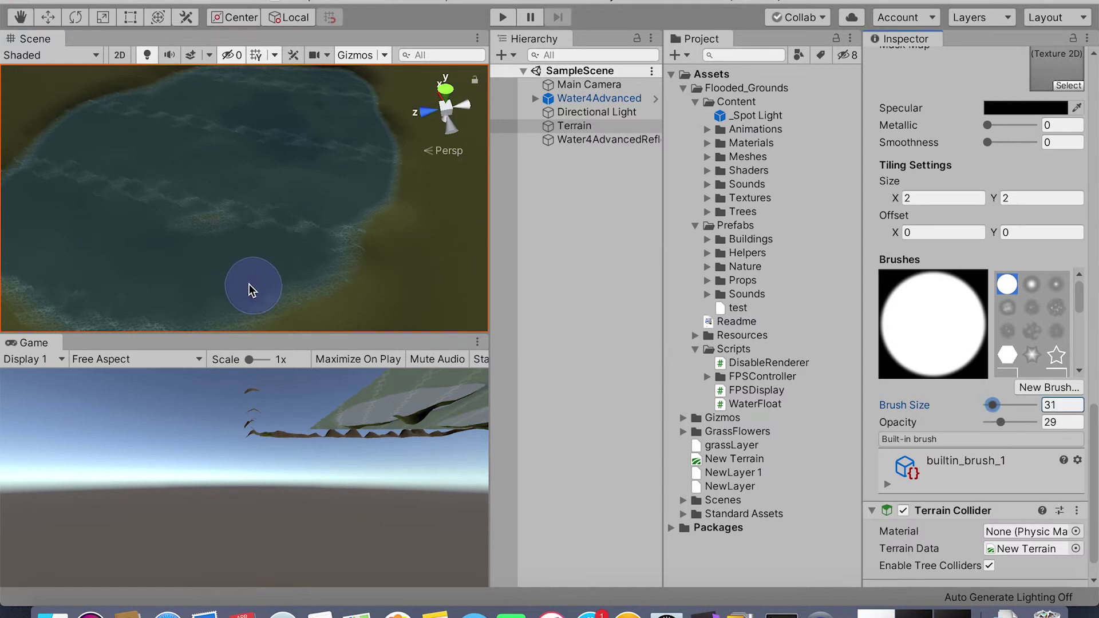
pyautogui.moveTo(333, 295)
pyautogui.mouseDown()
pyautogui.moveTo(360, 275)
pyautogui.moveTo(386, 235)
pyautogui.moveTo(355, 253)
pyautogui.moveTo(404, 191)
pyautogui.moveTo(392, 115)
pyautogui.moveTo(378, 162)
pyautogui.mouseUp()
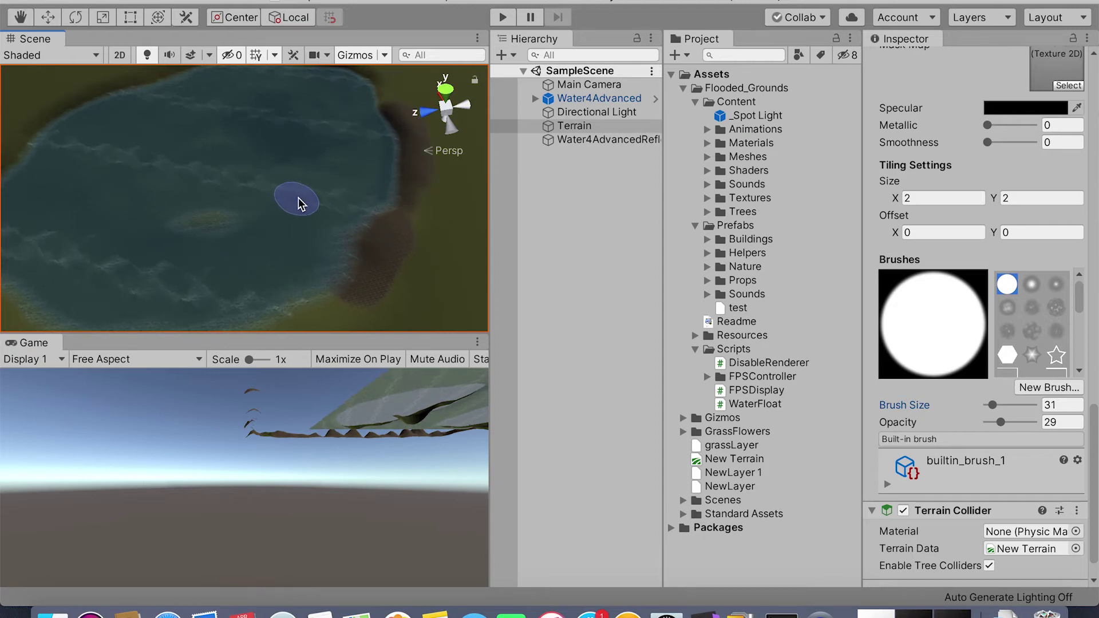
pyautogui.scroll(-3, 302, 202)
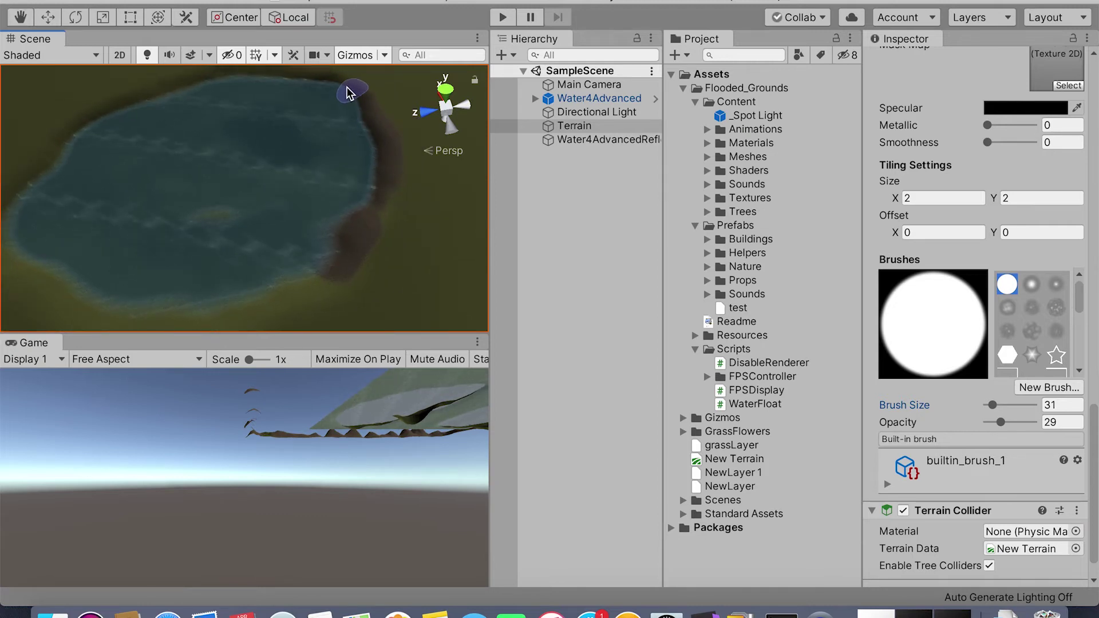
pyautogui.scroll(-2, 332, 87)
pyautogui.moveTo(324, 86)
pyautogui.mouseDown()
pyautogui.moveTo(168, 98)
pyautogui.moveTo(54, 176)
pyautogui.moveTo(41, 214)
pyautogui.moveTo(97, 298)
pyautogui.moveTo(171, 298)
pyautogui.moveTo(314, 265)
pyautogui.mouseUp()
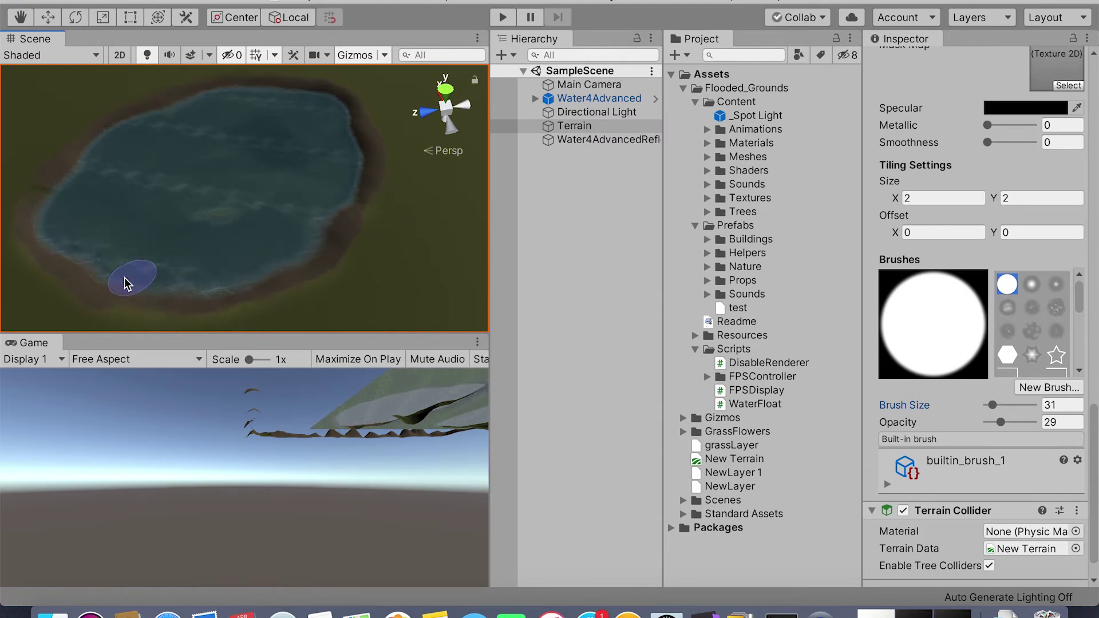
pyautogui.scroll(-3, 365, 153)
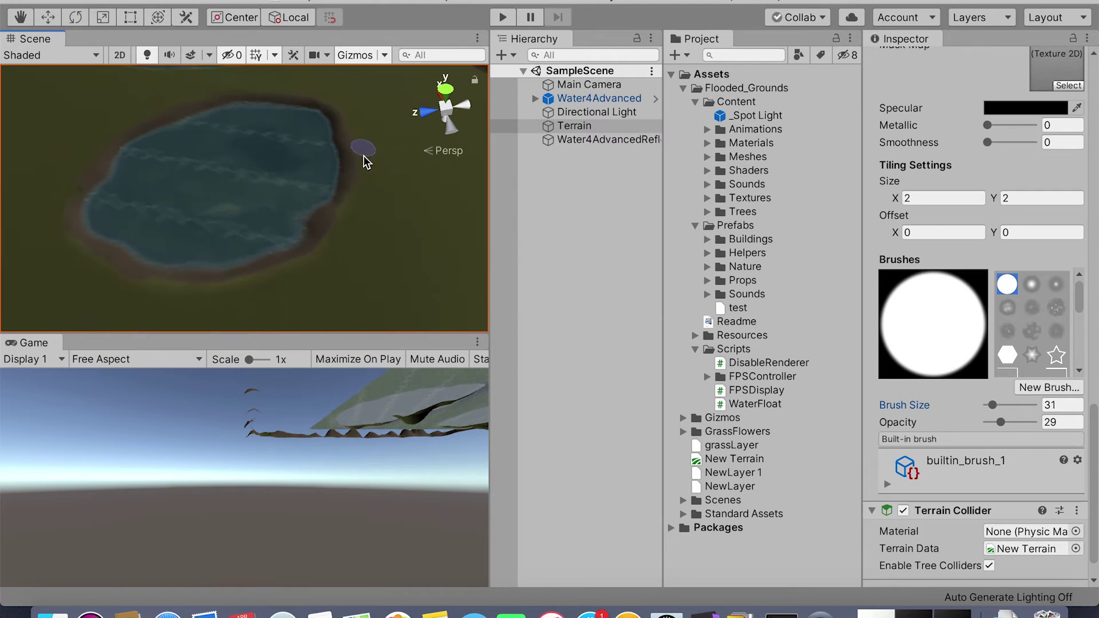
# Paint a muddy rock border around the shoreline of the second water basin.
pyautogui.keyDown('alt'); pyautogui.moveTo(371, 146); pyautogui.dragTo(359, 238); pyautogui.keyUp('alt')
pyautogui.keyDown('alt'); pyautogui.moveTo(382, 198); pyautogui.dragTo(311, 232); pyautogui.keyUp('alt')
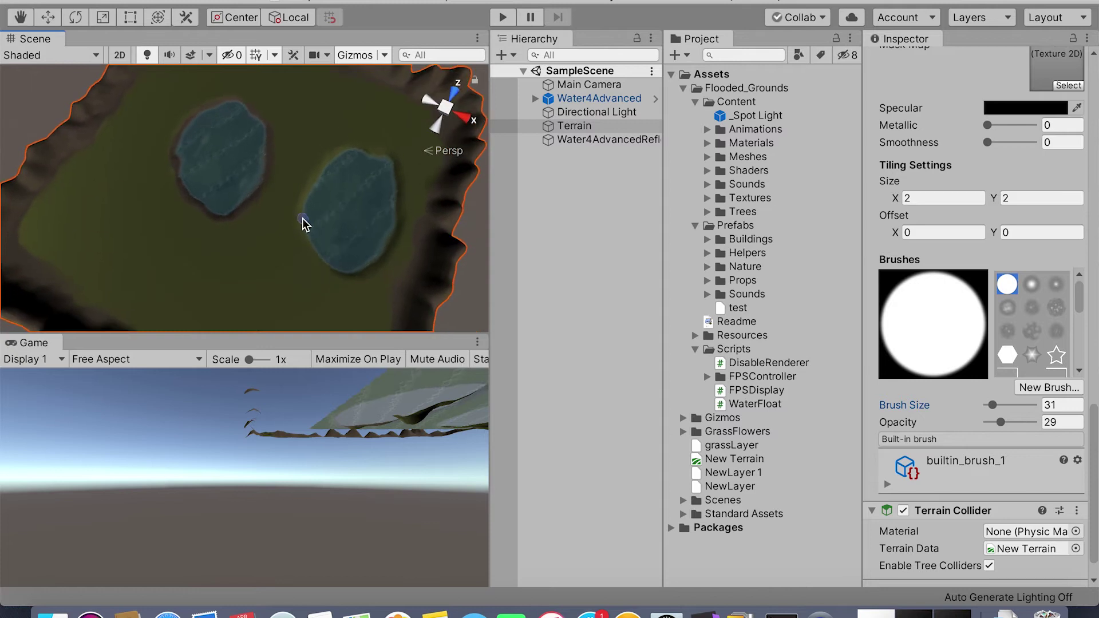
pyautogui.scroll(3, 318, 205)
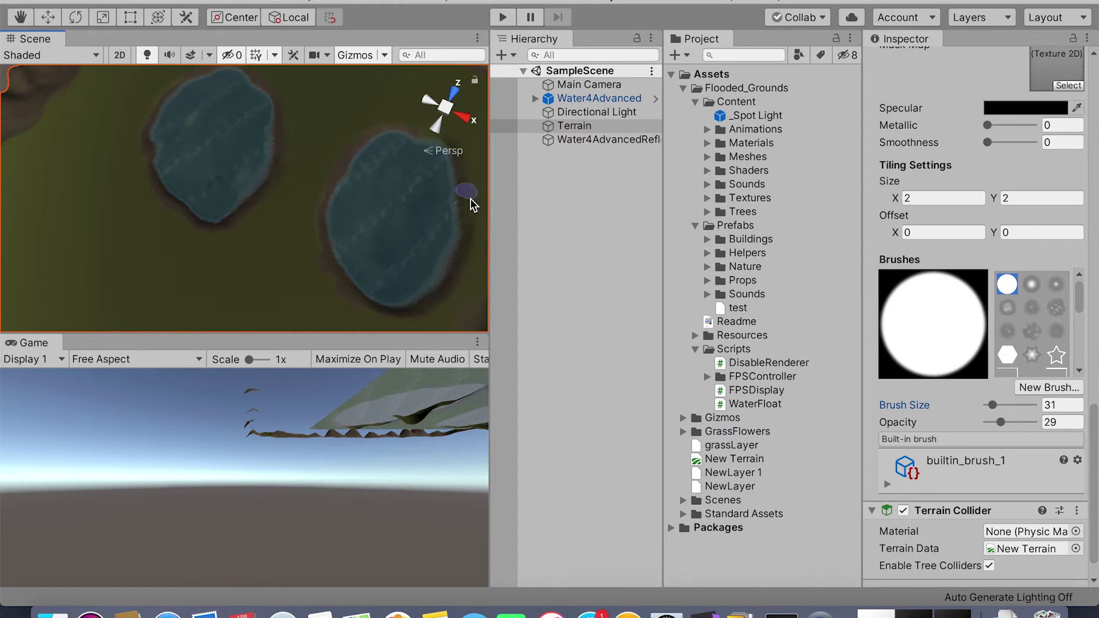
pyautogui.scroll(10, 259, 216)
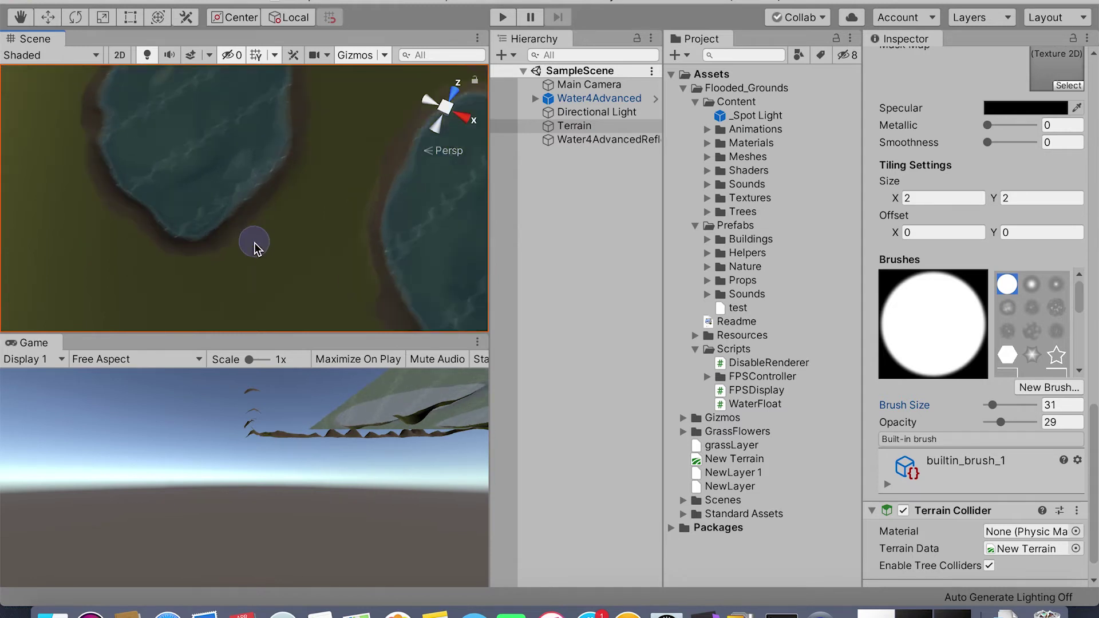
pyautogui.scroll(4, 279, 289)
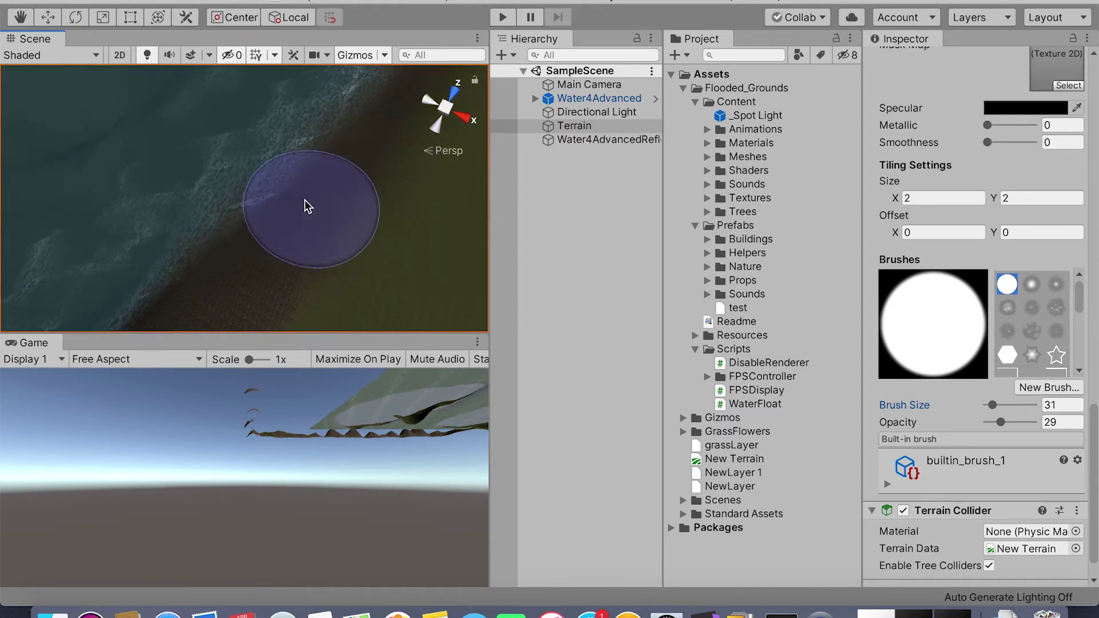
pyautogui.scroll(-6, 318, 192)
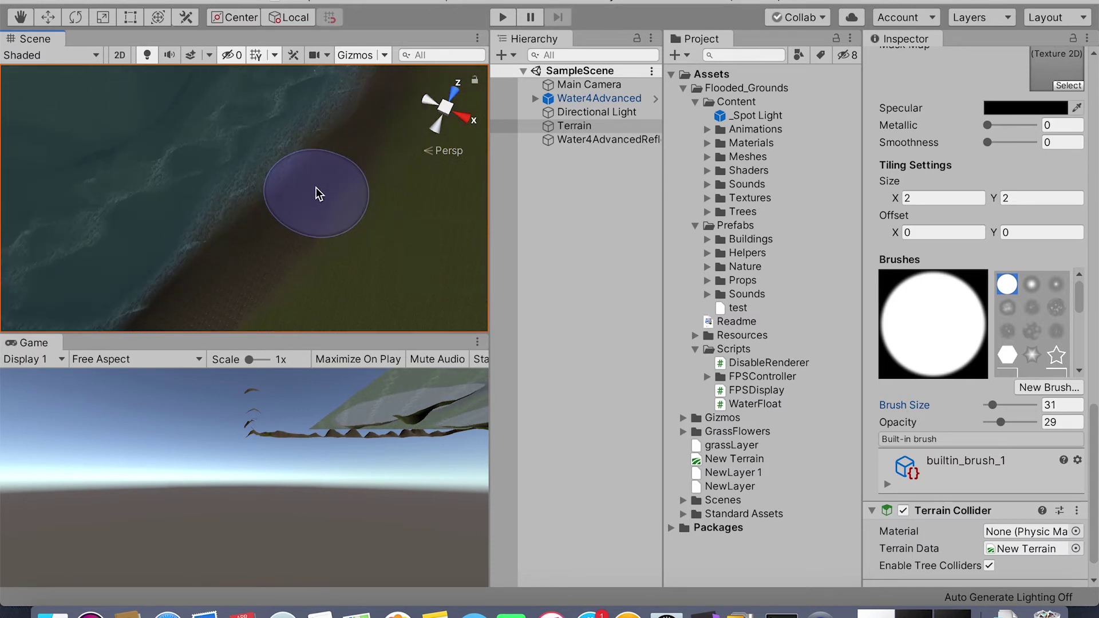
pyautogui.keyDown('alt'); pyautogui.moveTo(359, 252); pyautogui.dragTo(350, 202); pyautogui.keyUp('alt')
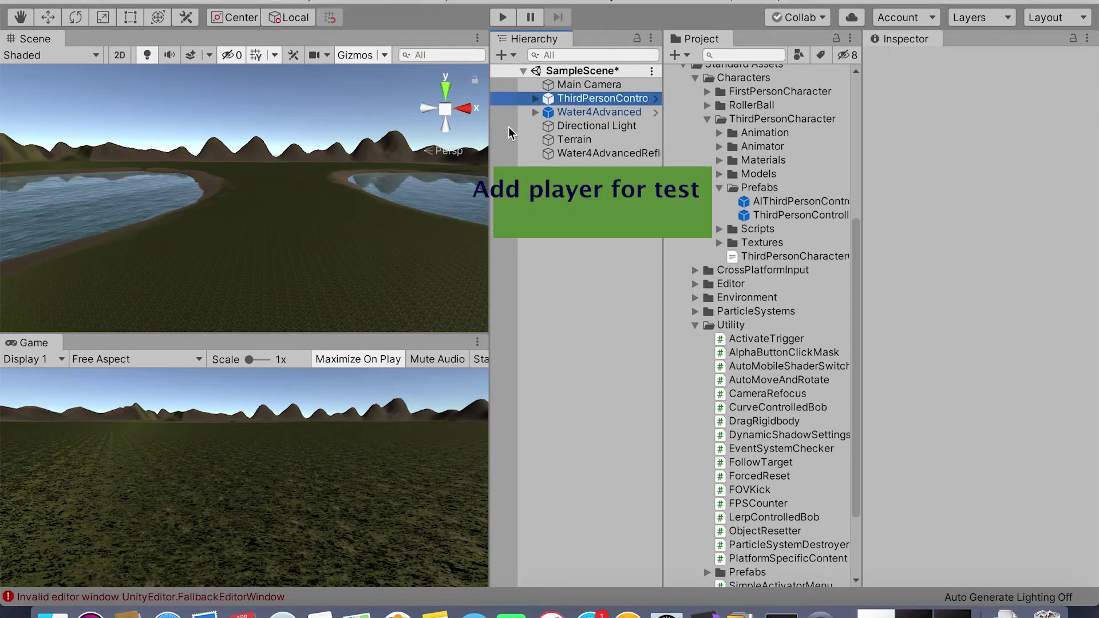
# Set the terrain up for painting details with the soft round builtin_brush_2 at brush size 10.
pyautogui.doubleClick(583, 100)
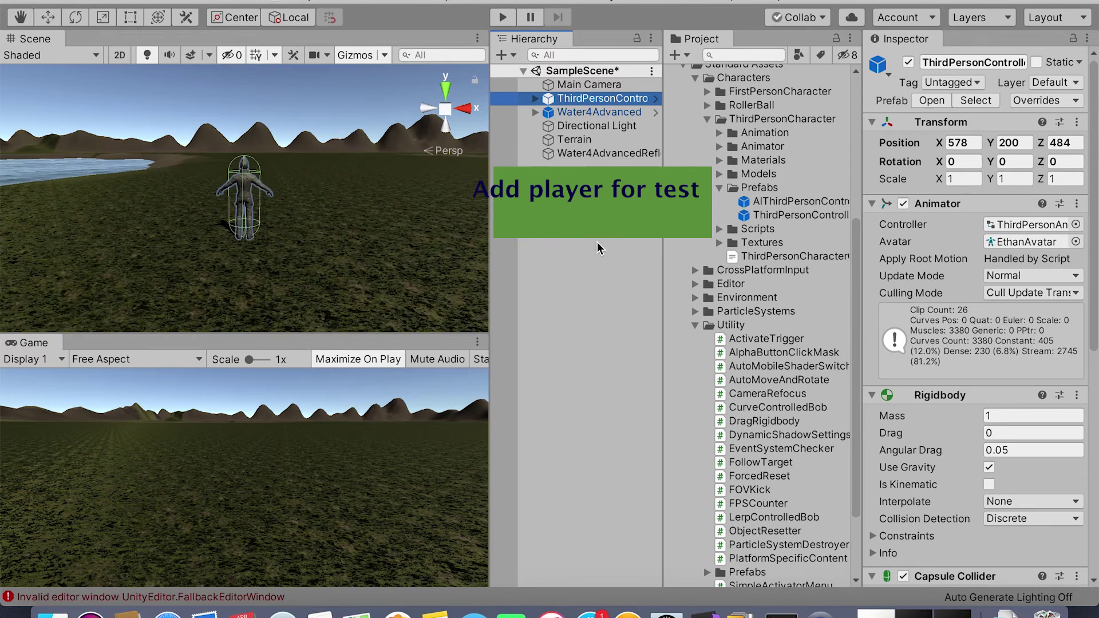
pyautogui.click(574, 139)
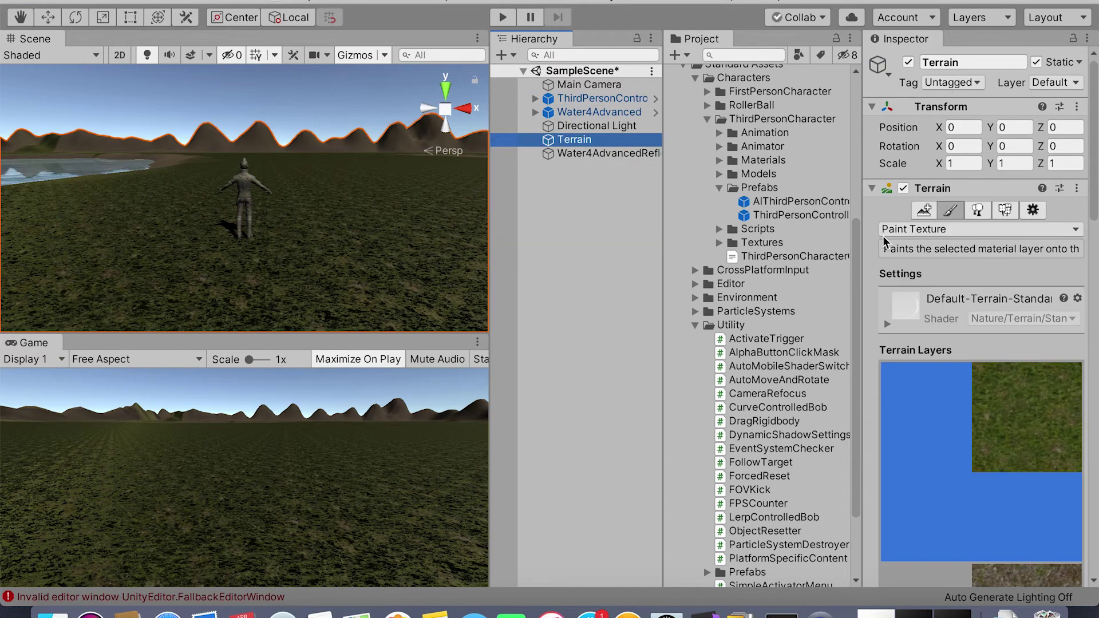
pyautogui.click(1004, 210)
pyautogui.scroll(-2, 973, 351)
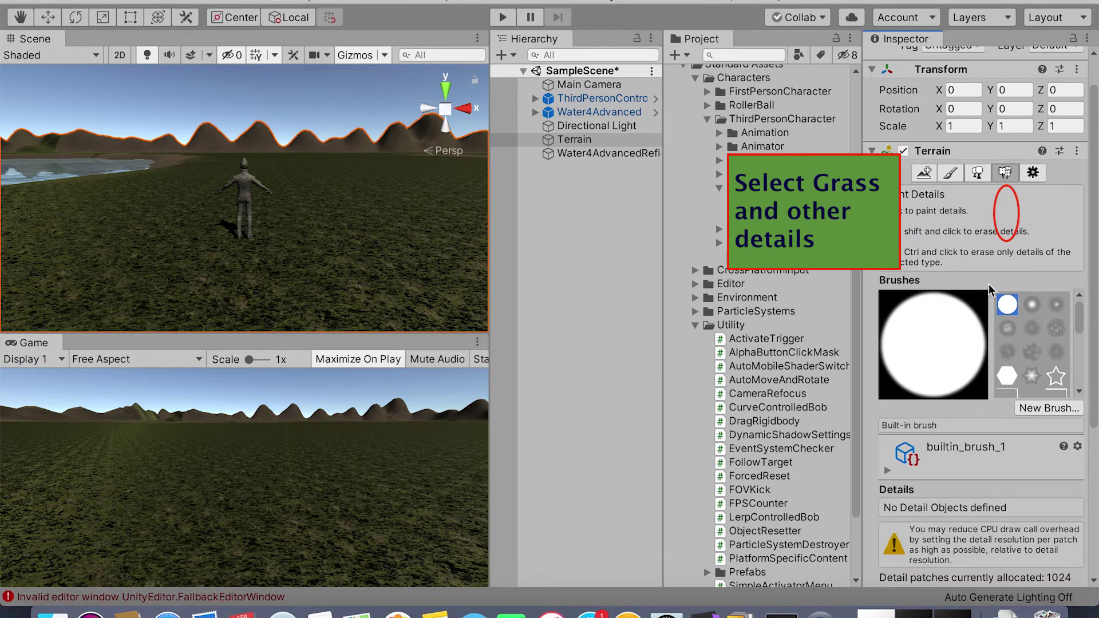
pyautogui.click(1032, 305)
pyautogui.scroll(-3, 1027, 332)
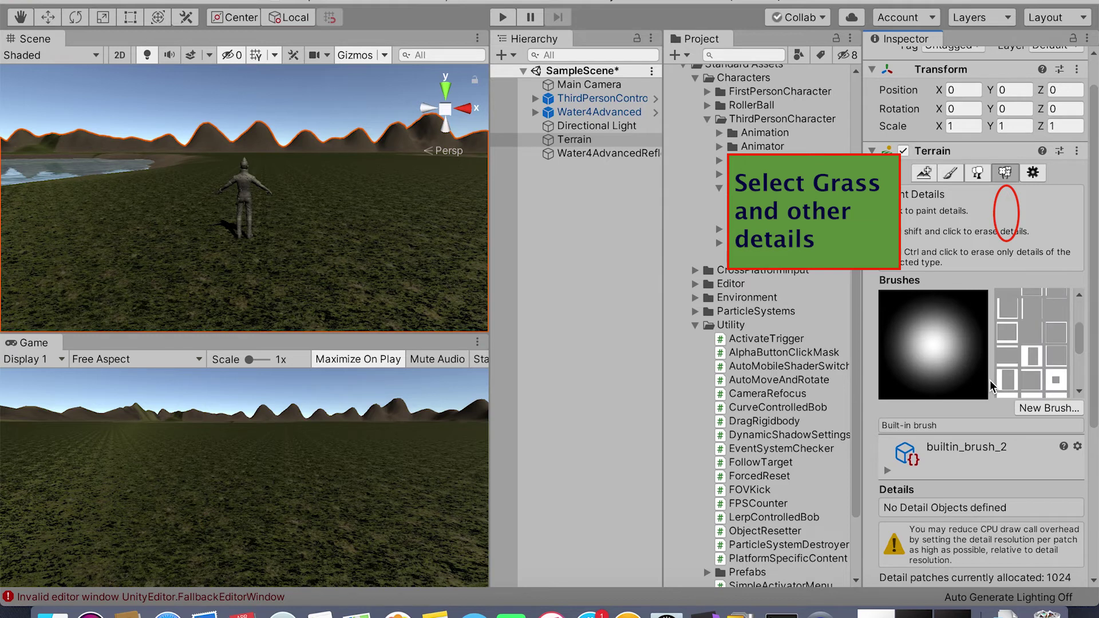
pyautogui.scroll(-8, 1030, 247)
pyautogui.scroll(3, 1027, 127)
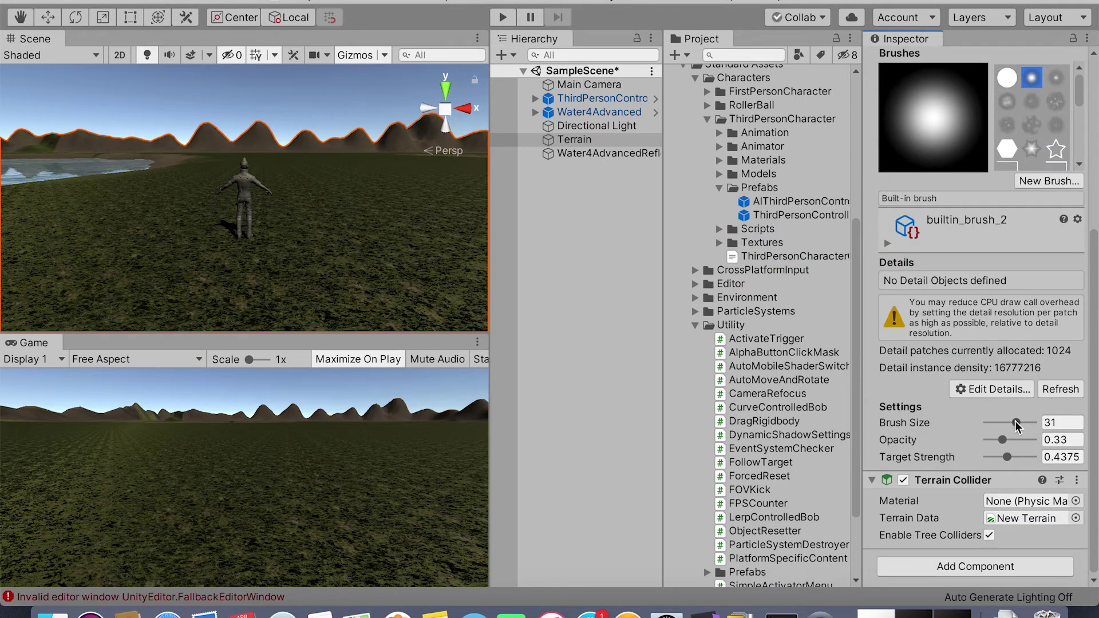
# Add grass01 from the GrassFlowers textures as a grass texture in the terrain details.
pyautogui.click(996, 392)
pyautogui.click(979, 396)
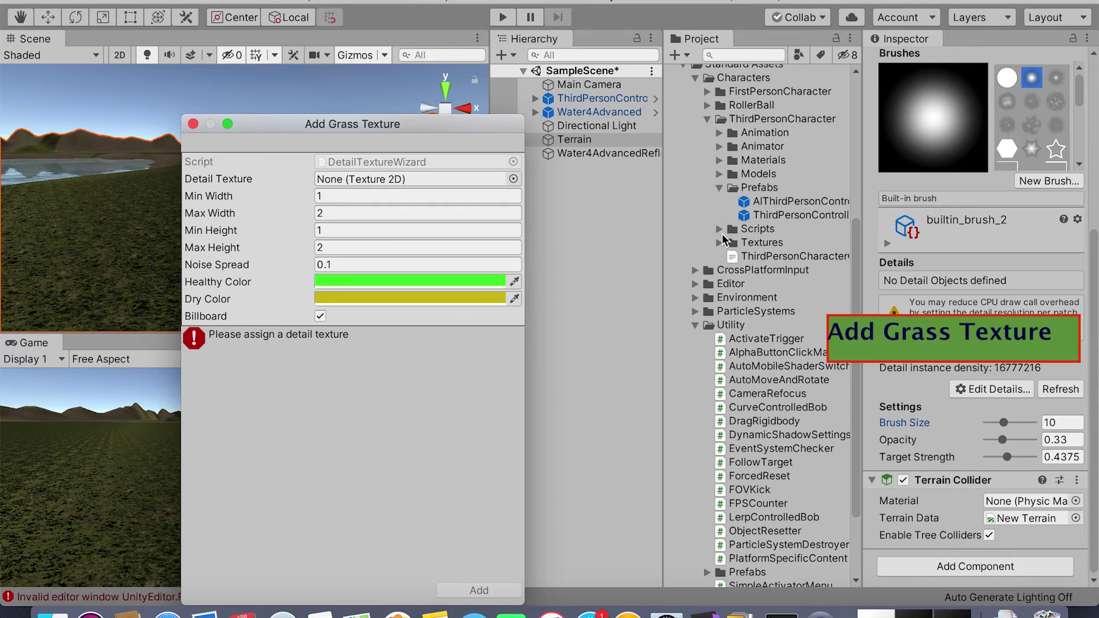
pyautogui.scroll(1, 692, 154)
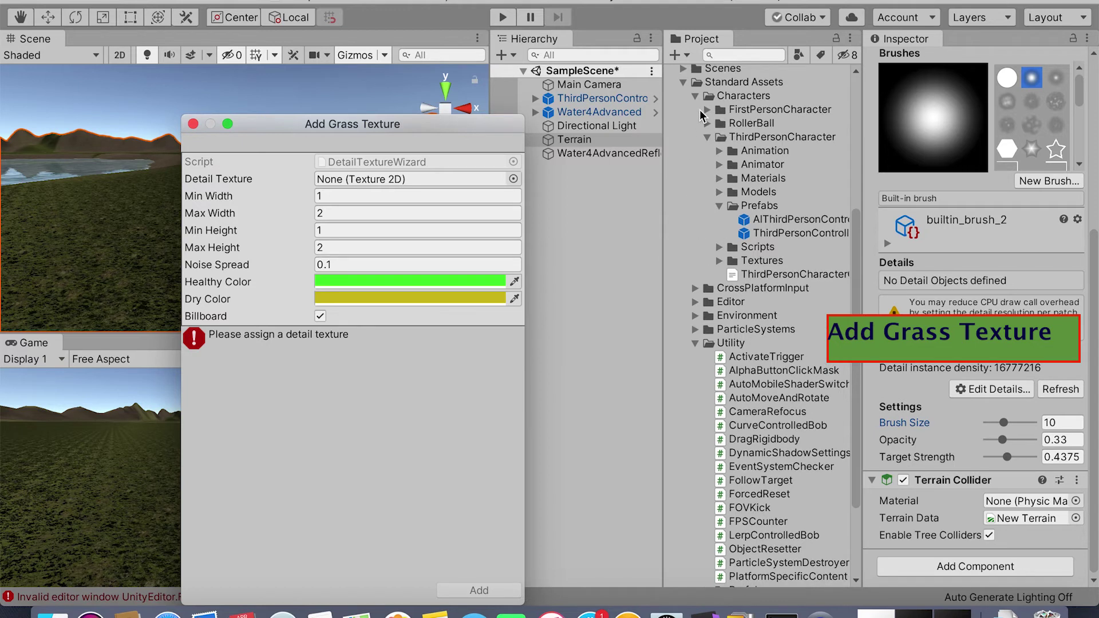
pyautogui.scroll(10, 696, 101)
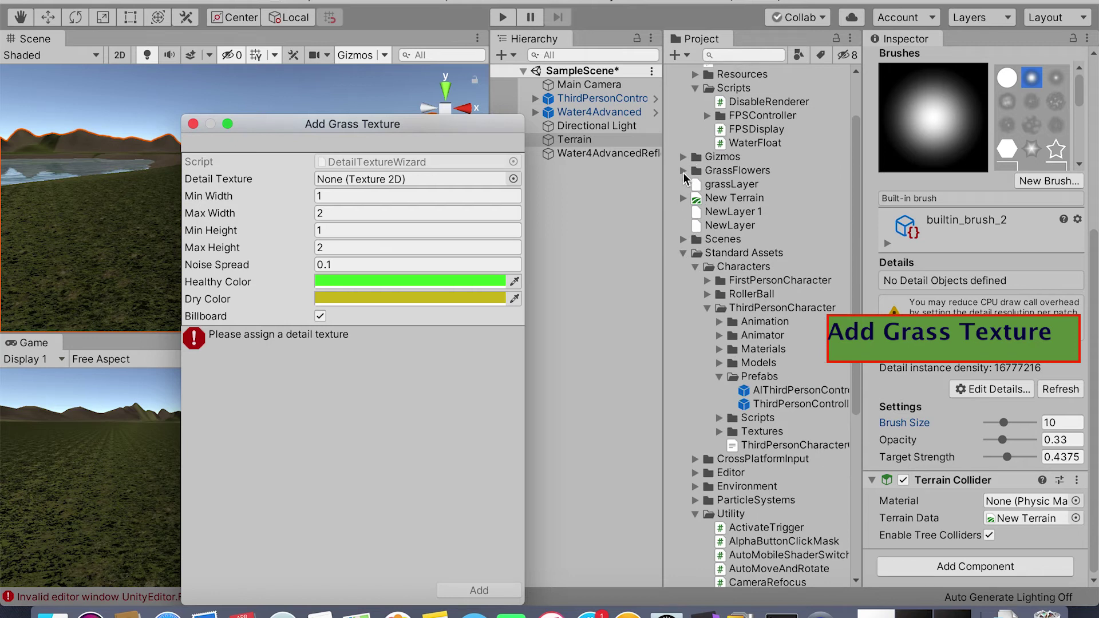
pyautogui.click(683, 171)
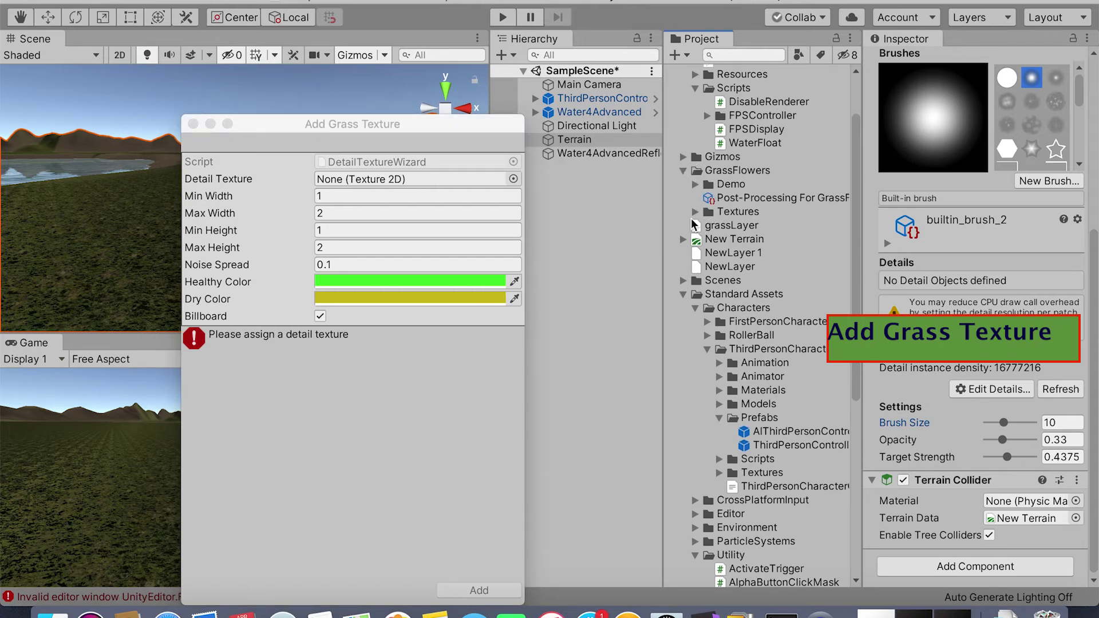
pyautogui.click(694, 212)
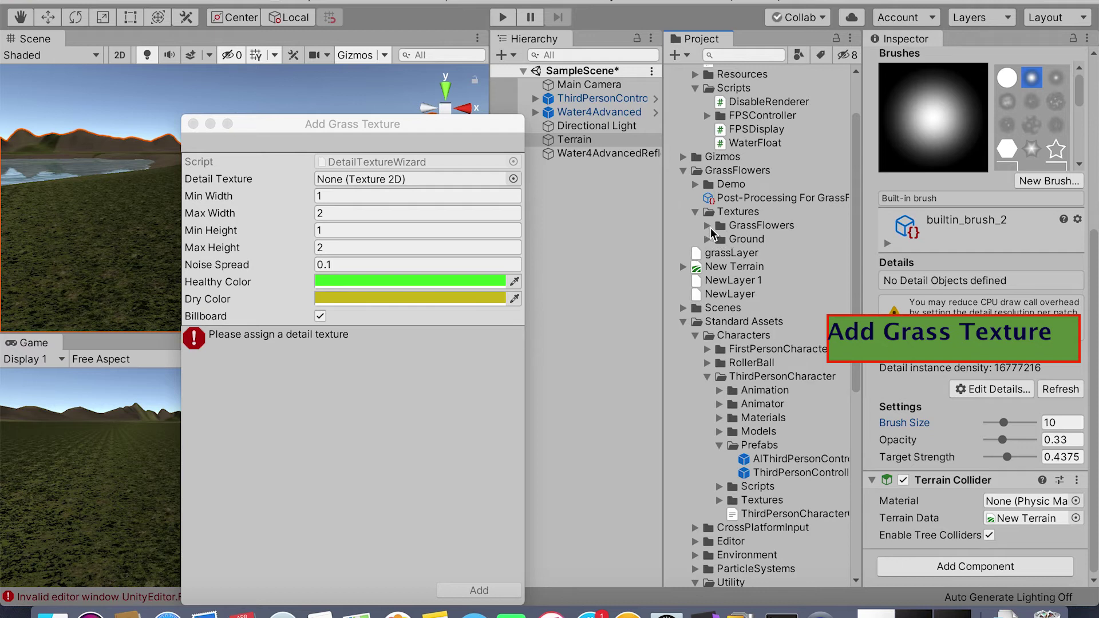
pyautogui.click(707, 239)
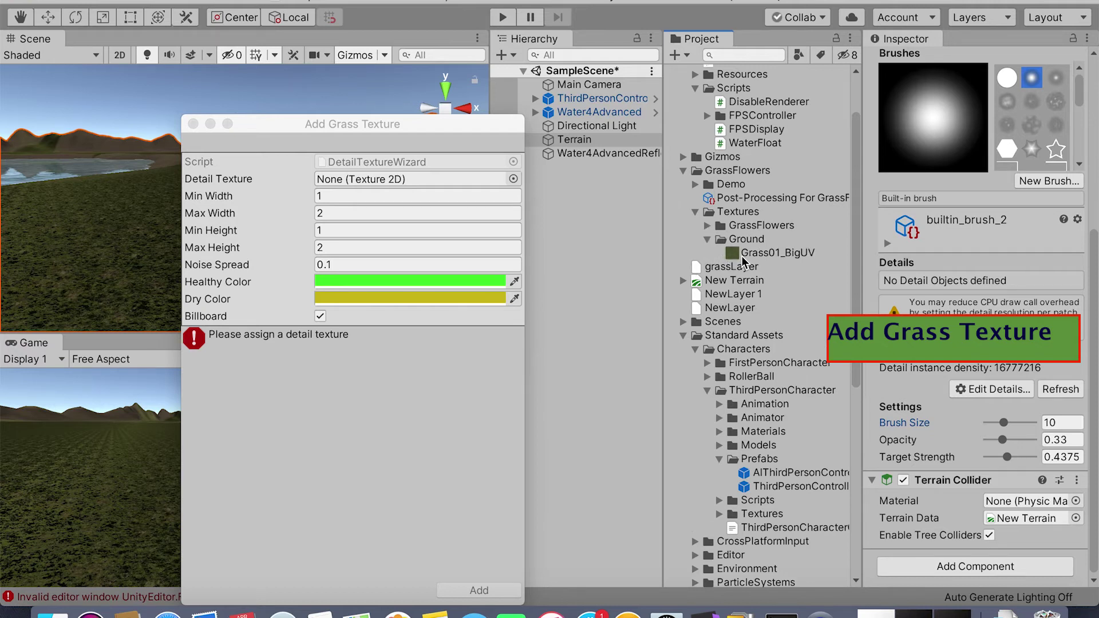
pyautogui.click(708, 227)
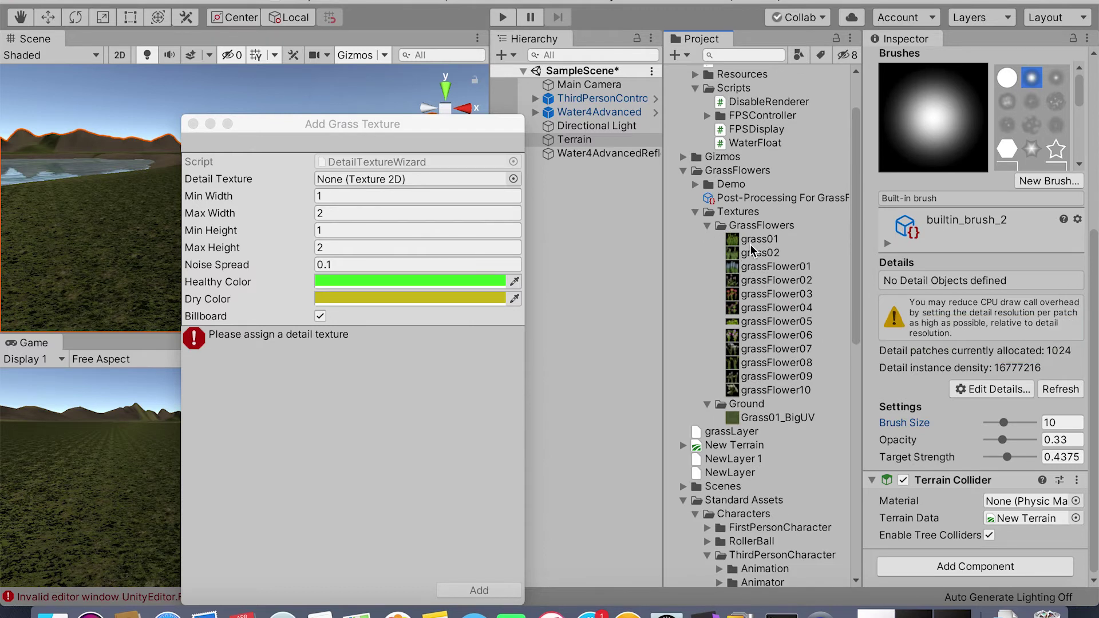
pyautogui.moveTo(754, 240); pyautogui.dragTo(434, 183)
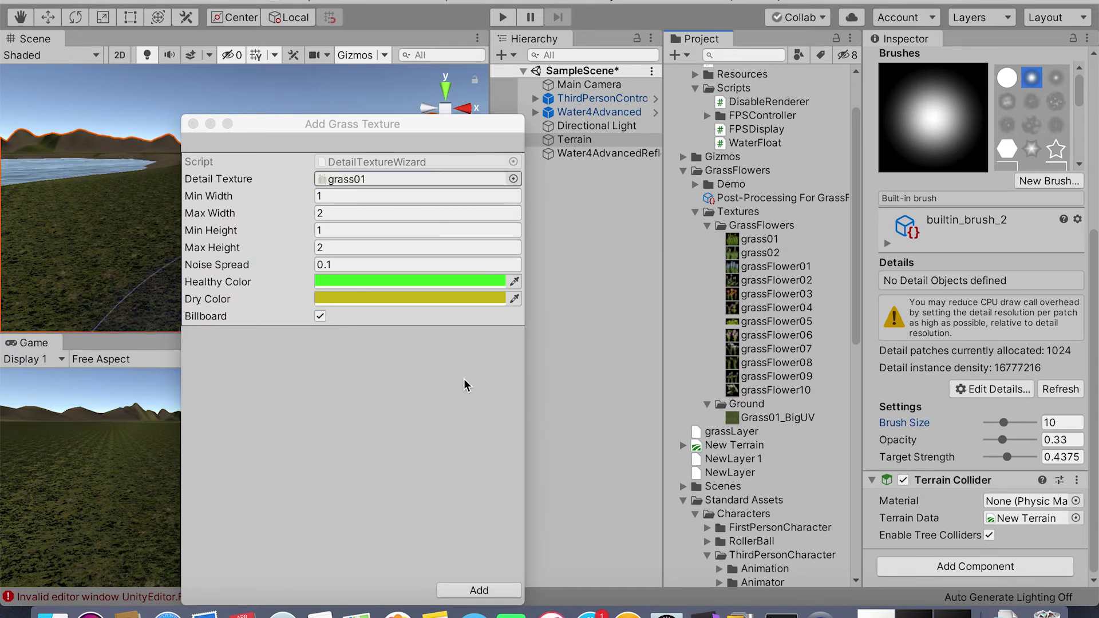
pyautogui.click(495, 587)
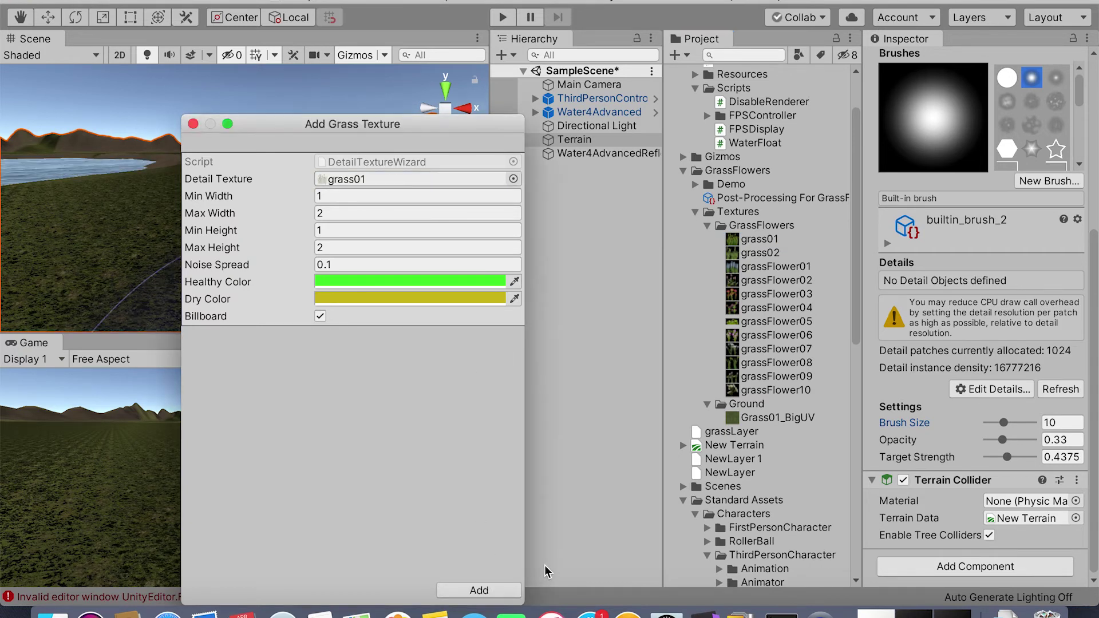
pyautogui.click(518, 591)
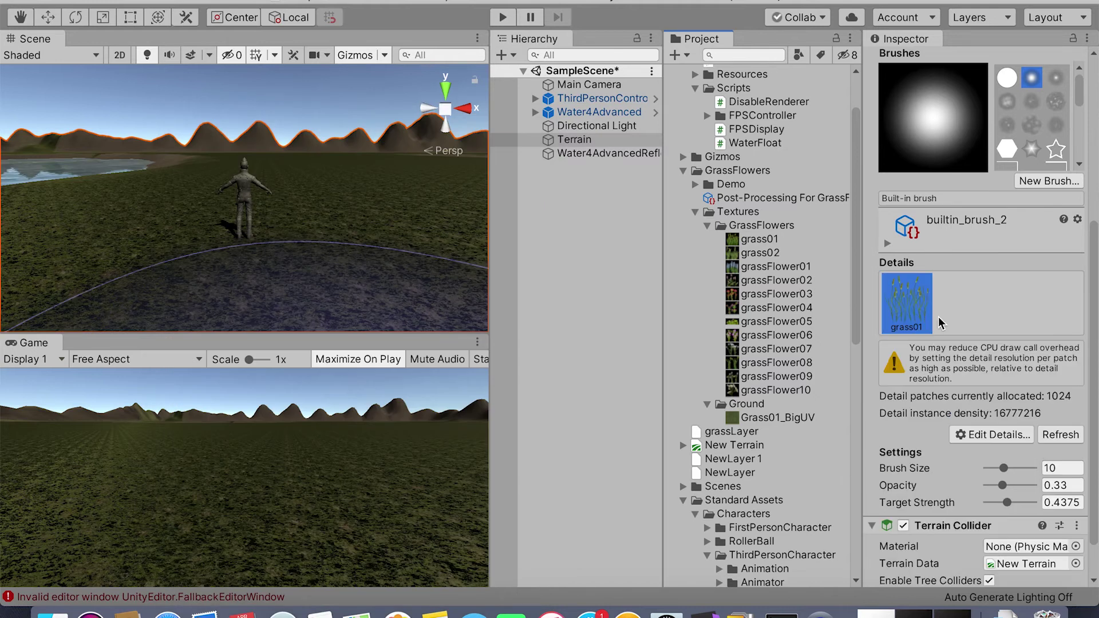
# Add grass02 and grassFlower01 as further grass textures in the terrain details.
pyautogui.click(982, 436)
pyautogui.click(982, 448)
pyautogui.moveTo(760, 252); pyautogui.dragTo(412, 179)
pyautogui.click(479, 590)
pyautogui.click(973, 437)
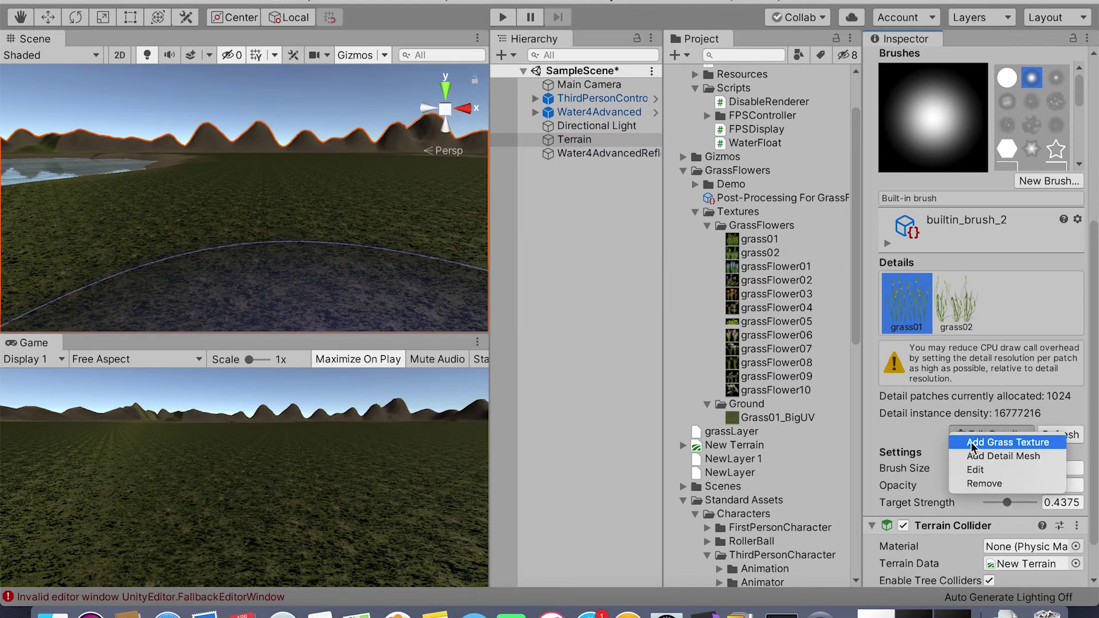
pyautogui.click(972, 447)
pyautogui.moveTo(776, 266); pyautogui.dragTo(412, 179)
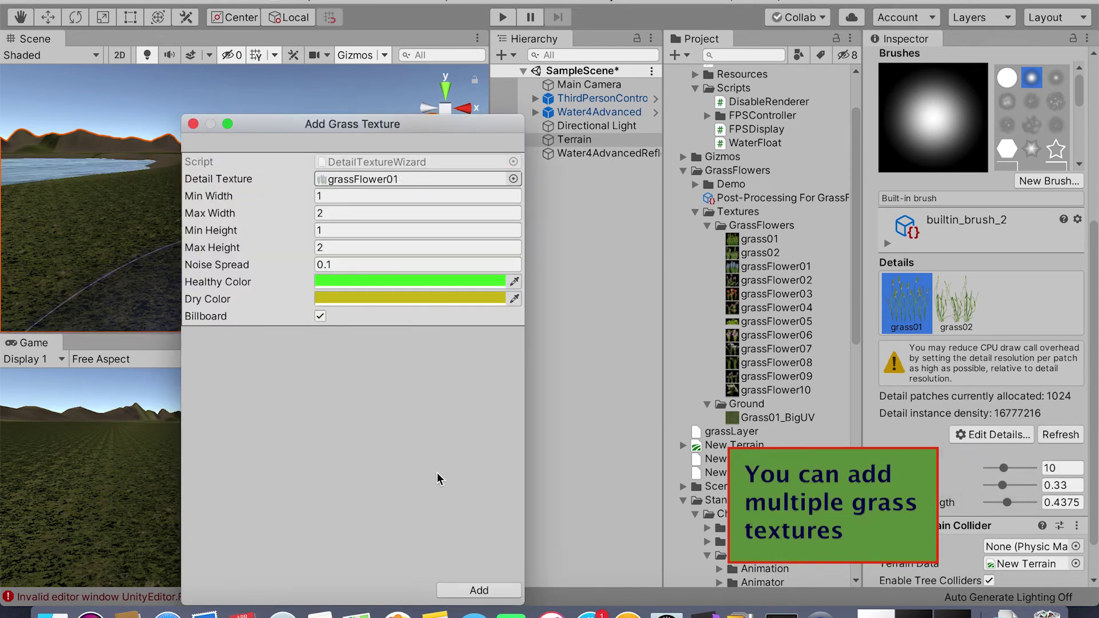
pyautogui.click(479, 590)
# Add grassFlower02 and grassFlower03 as grass textures in the terrain details.
pyautogui.click(982, 435)
pyautogui.click(971, 447)
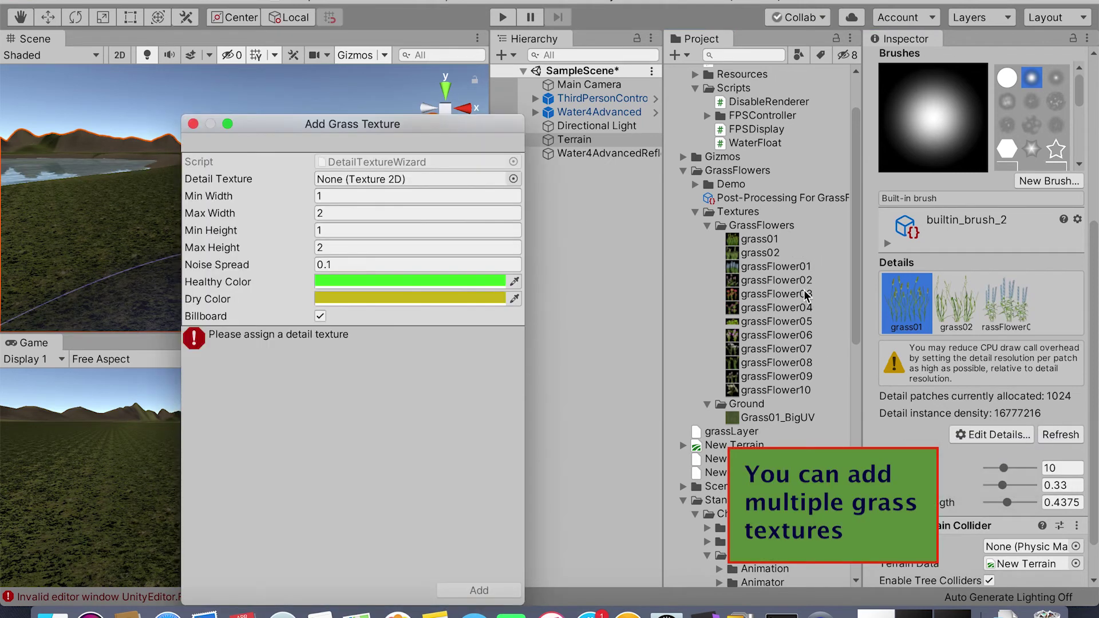
pyautogui.moveTo(780, 281); pyautogui.dragTo(412, 179)
pyautogui.click(478, 590)
pyautogui.click(994, 438)
pyautogui.click(978, 447)
pyautogui.moveTo(782, 295); pyautogui.dragTo(412, 180)
pyautogui.click(479, 590)
# Add grassFlower04 and grassFlower05 as grass textures in the terrain details.
pyautogui.click(992, 494)
pyautogui.click(979, 507)
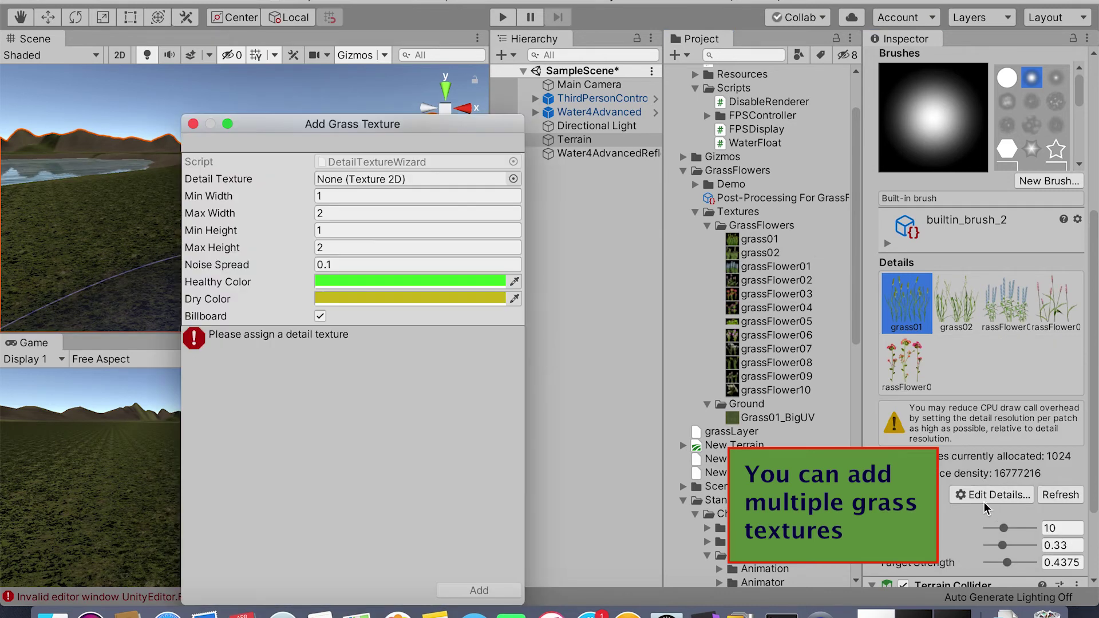
pyautogui.moveTo(767, 308); pyautogui.dragTo(412, 179)
pyautogui.click(479, 590)
pyautogui.click(992, 494)
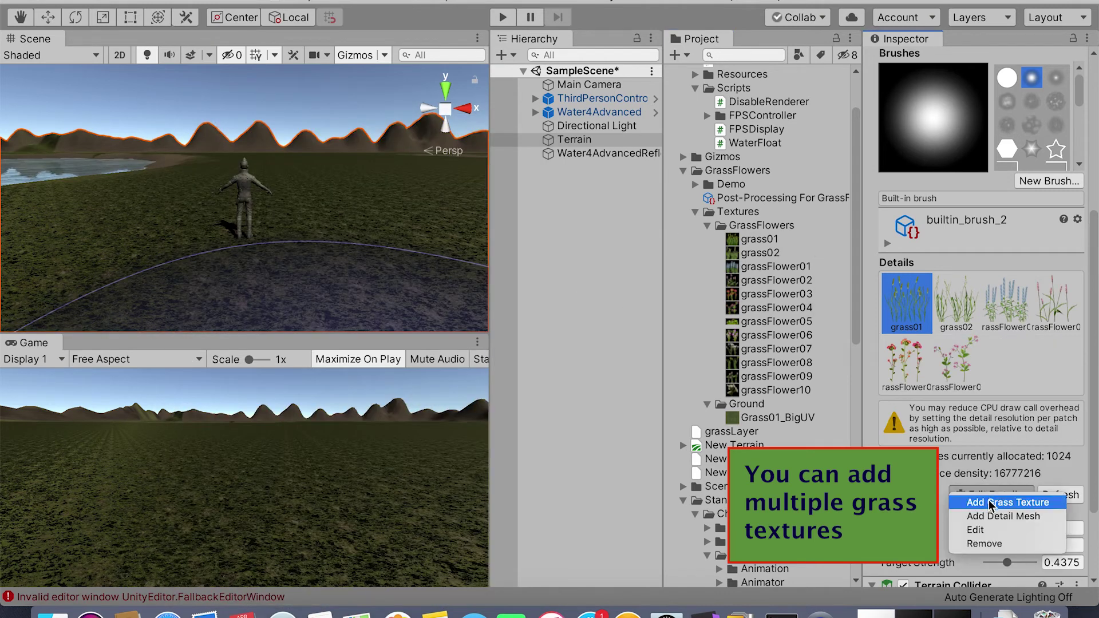
pyautogui.click(978, 507)
pyautogui.moveTo(779, 324); pyautogui.dragTo(504, 178)
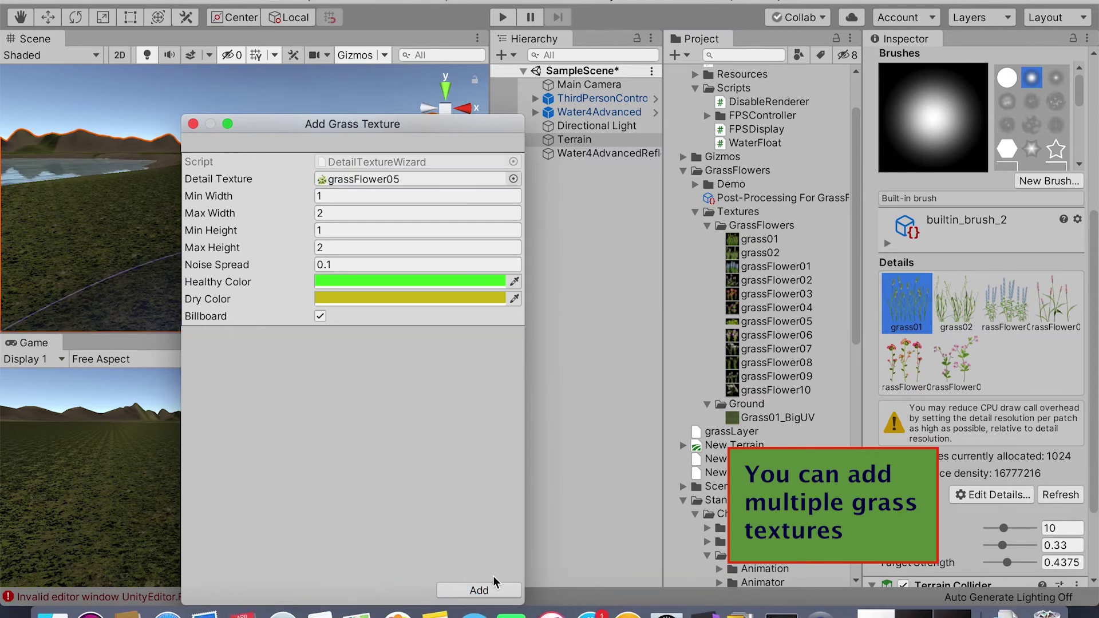
pyautogui.click(479, 590)
# Add grassFlower06 and grassFlower07 as grass textures in the terrain details.
pyautogui.click(992, 494)
pyautogui.click(979, 507)
pyautogui.moveTo(769, 336); pyautogui.dragTo(498, 179)
pyautogui.click(479, 590)
pyautogui.click(992, 494)
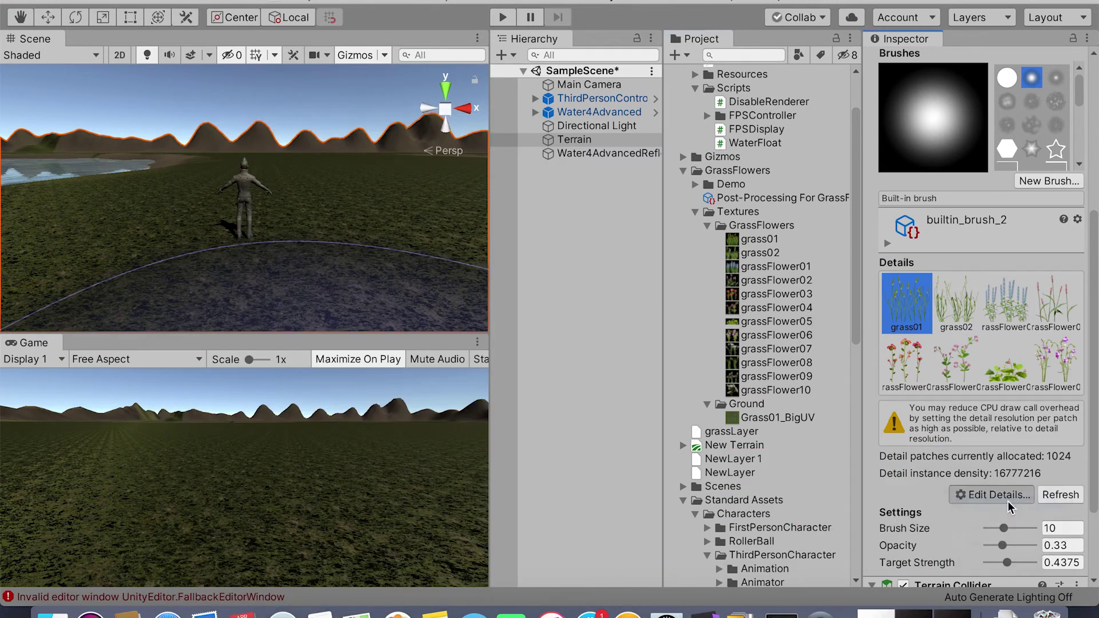
pyautogui.click(1010, 508)
pyautogui.moveTo(767, 350); pyautogui.dragTo(504, 179)
pyautogui.click(478, 590)
# Add grassFlower08 and grassFlower09 as grass textures in the terrain details.
pyautogui.click(992, 555)
pyautogui.click(1011, 568)
pyautogui.moveTo(776, 362); pyautogui.dragTo(500, 178)
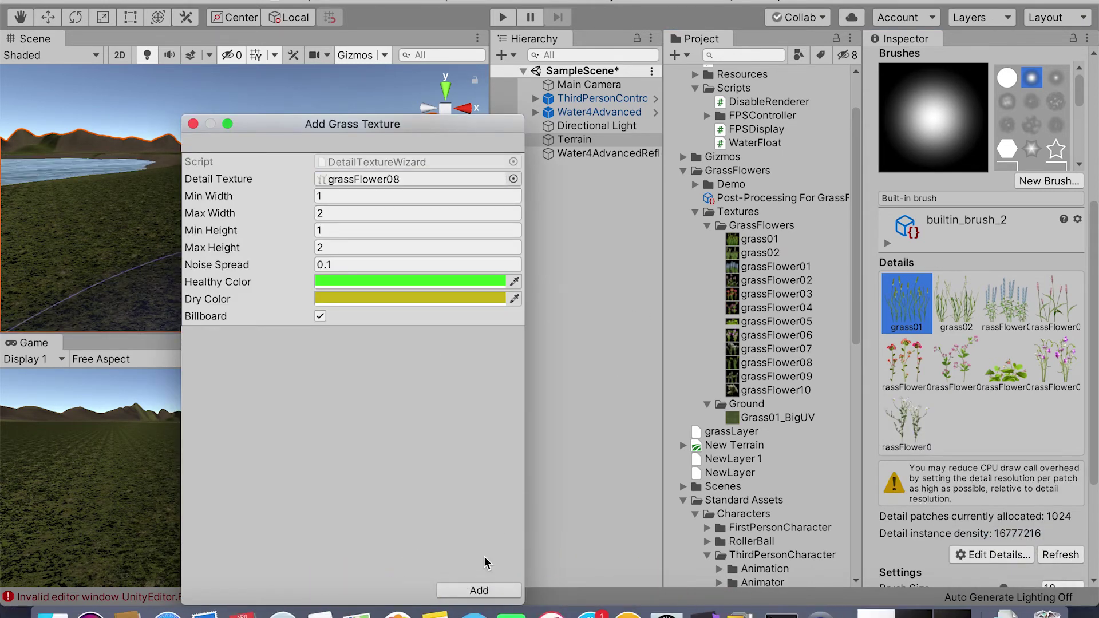
pyautogui.click(478, 590)
pyautogui.click(991, 555)
pyautogui.click(986, 540)
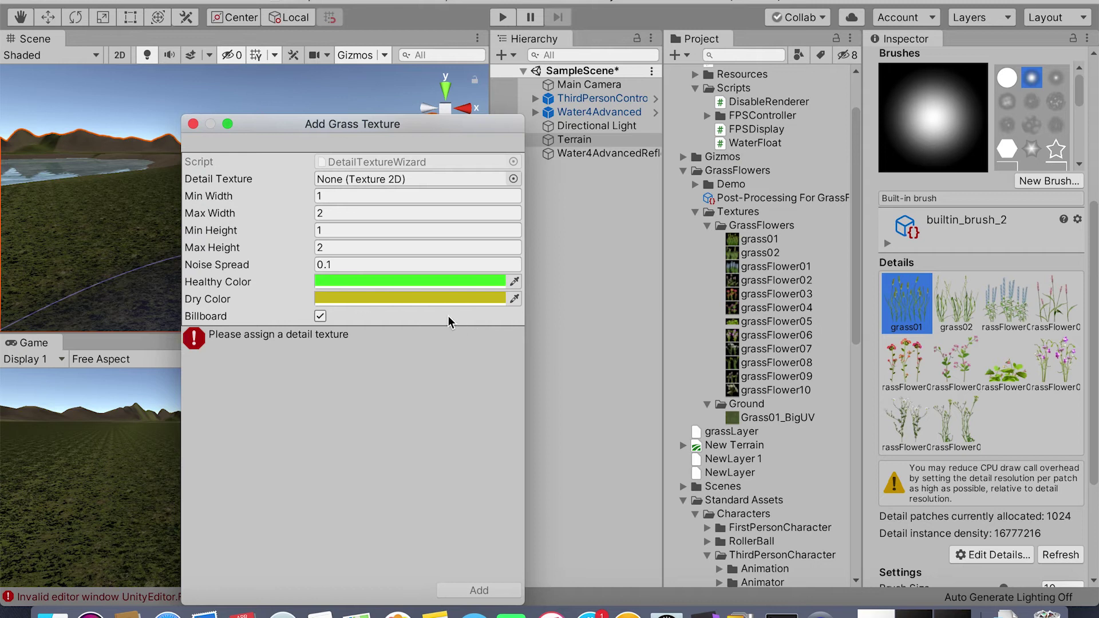
pyautogui.moveTo(716, 376); pyautogui.dragTo(501, 178)
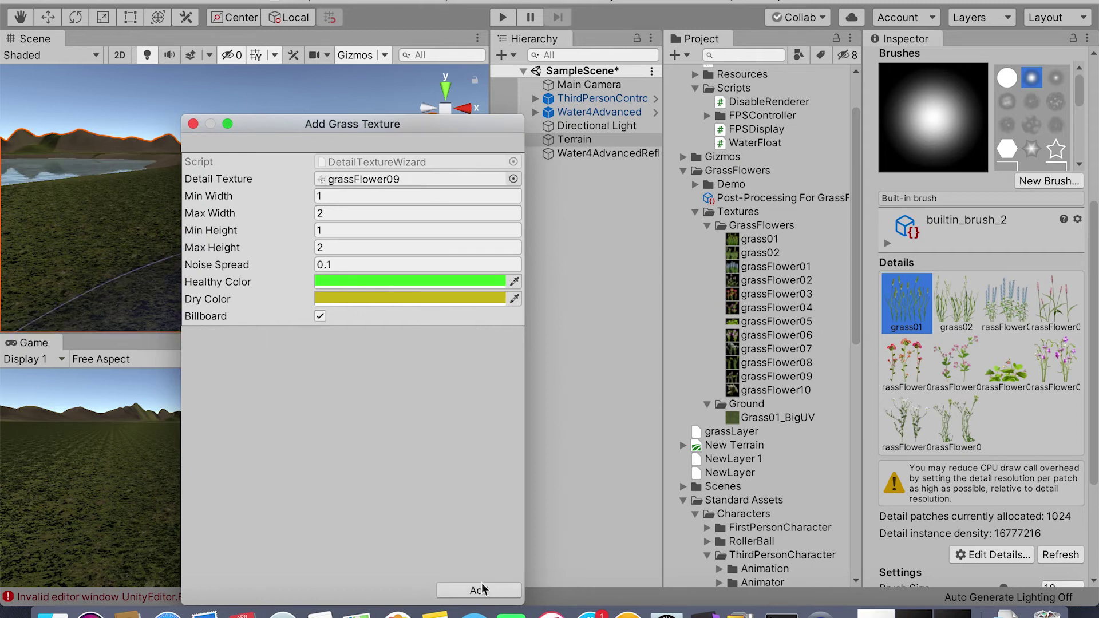
pyautogui.click(478, 590)
# Add grassFlower10 as the last grass texture in the terrain details.
pyautogui.click(991, 555)
pyautogui.click(987, 541)
pyautogui.moveTo(776, 390); pyautogui.dragTo(469, 178)
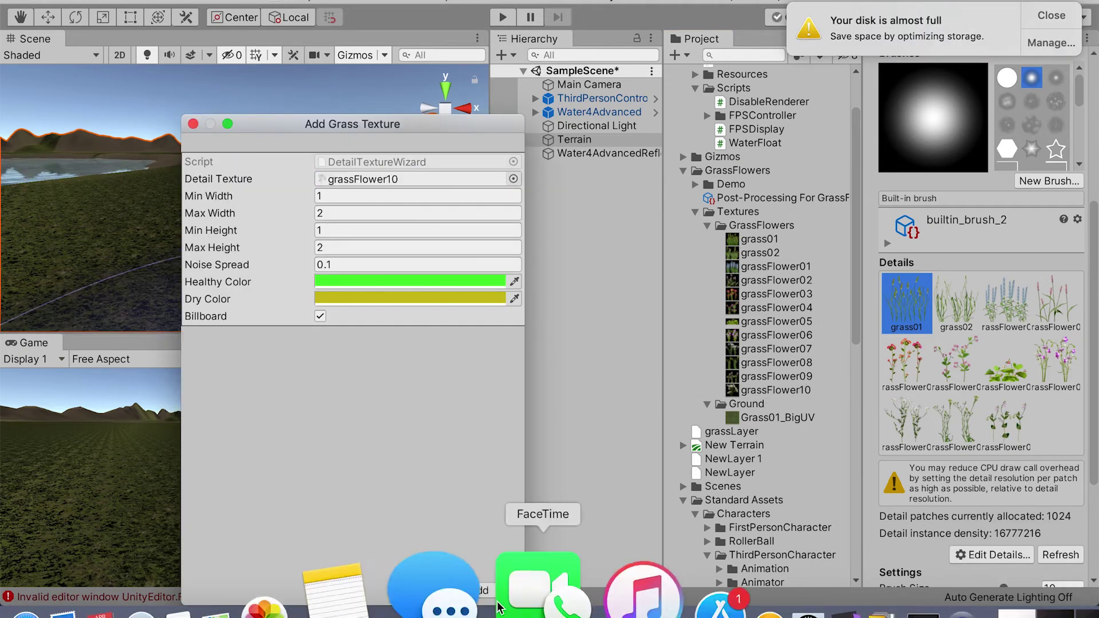
pyautogui.click(479, 590)
# Choose the grassFlower05 detail and set brush size 5, opacity 0.26 and target strength 0.3125.
pyautogui.click(995, 381)
pyautogui.scroll(-3, 1002, 497)
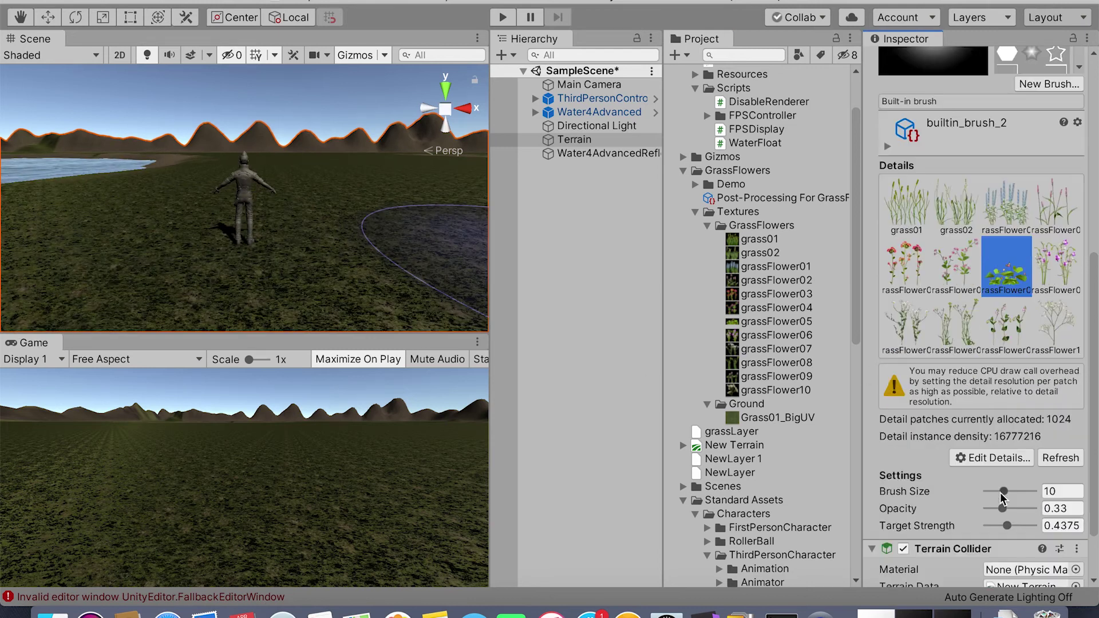
pyautogui.moveTo(996, 499); pyautogui.dragTo(997, 497)
pyautogui.moveTo(1003, 509); pyautogui.dragTo(1001, 526)
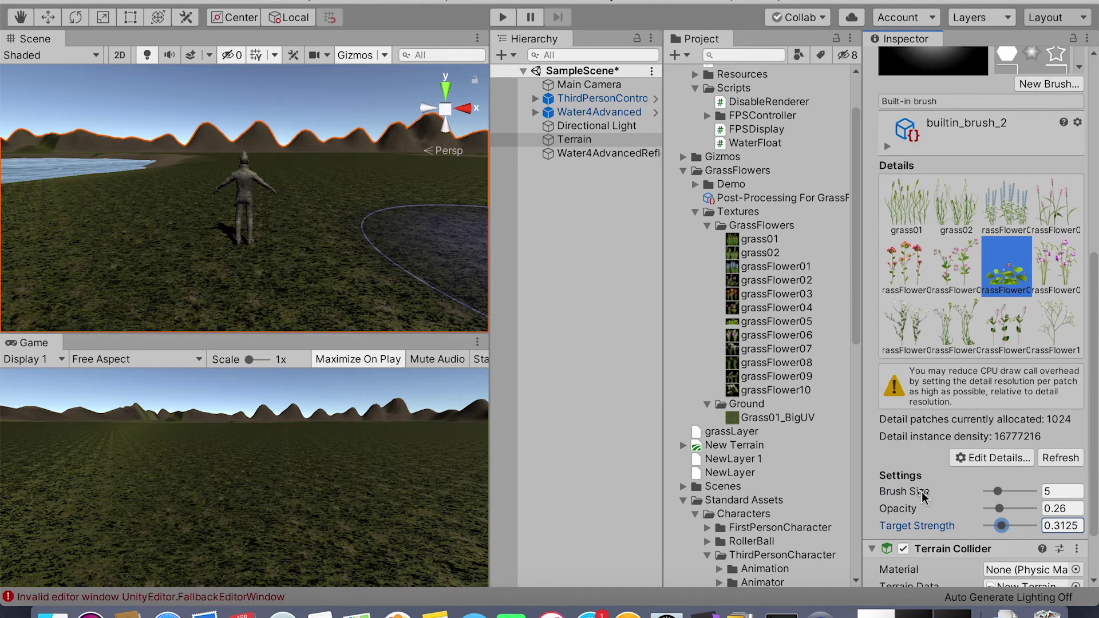
# Paint a patch of grassFlower05 plants near the water and grassFlower03 flowers beside the third-person character.
pyautogui.keyDown('alt'); pyautogui.moveTo(115, 201); pyautogui.dragTo(208, 142); pyautogui.keyUp('alt')
pyautogui.click(73, 147)
pyautogui.moveTo(80, 158)
pyautogui.keyDown('alt'); pyautogui.mouseDown()
pyautogui.moveTo(61, 153)
pyautogui.moveTo(109, 149)
pyautogui.mouseUp(); pyautogui.keyUp('alt')
pyautogui.click(906, 264)
pyautogui.moveTo(246, 166); pyautogui.dragTo(151, 183)
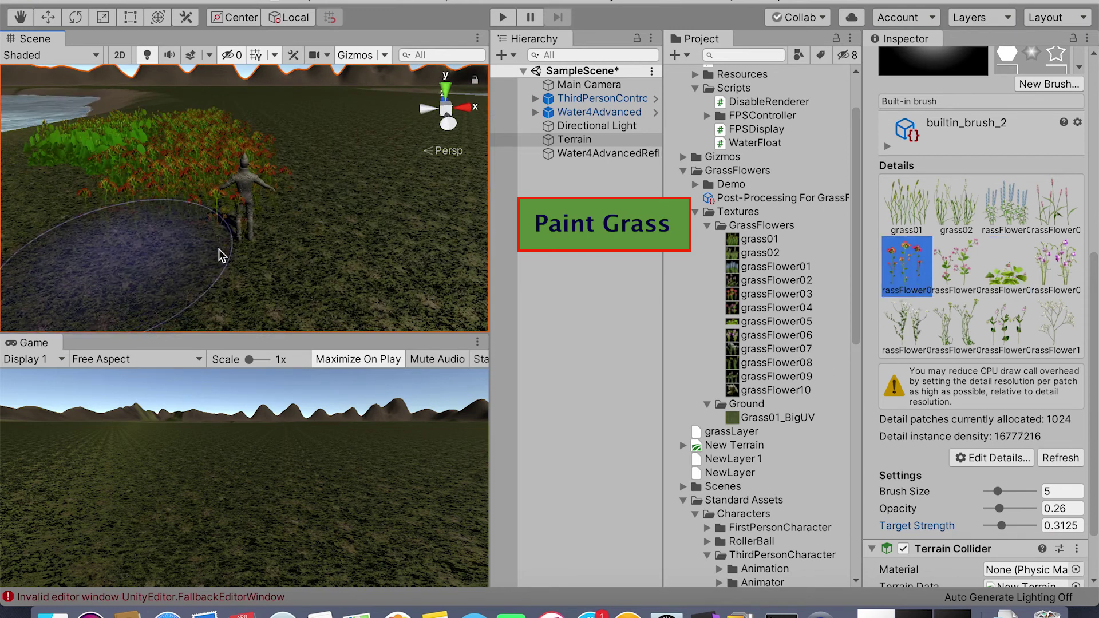
# Paint grass01 and grassFlower02 plants over the patch around the third-person character.
pyautogui.click(906, 204)
pyautogui.moveTo(224, 201)
pyautogui.mouseDown()
pyautogui.moveTo(125, 257)
pyautogui.moveTo(74, 206)
pyautogui.mouseUp()
pyautogui.click(1056, 206)
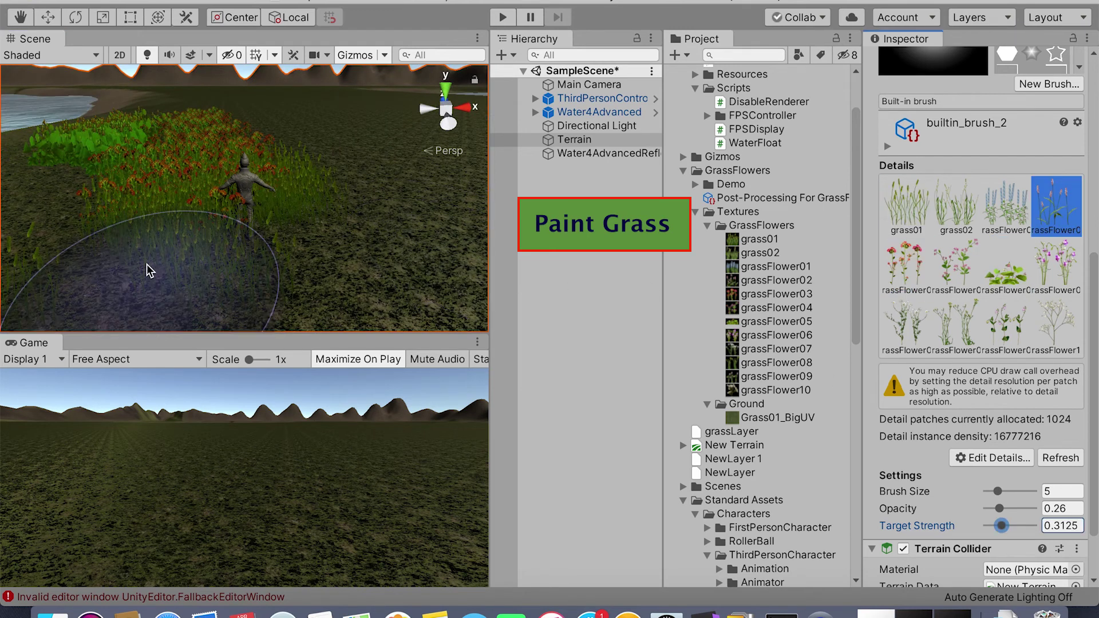
pyautogui.moveTo(162, 277); pyautogui.dragTo(68, 189)
pyautogui.scroll(5, 329, 174)
pyautogui.keyDown('alt'); pyautogui.moveTo(332, 244); pyautogui.dragTo(208, 150); pyautogui.keyUp('alt')
pyautogui.scroll(-10, 208, 150)
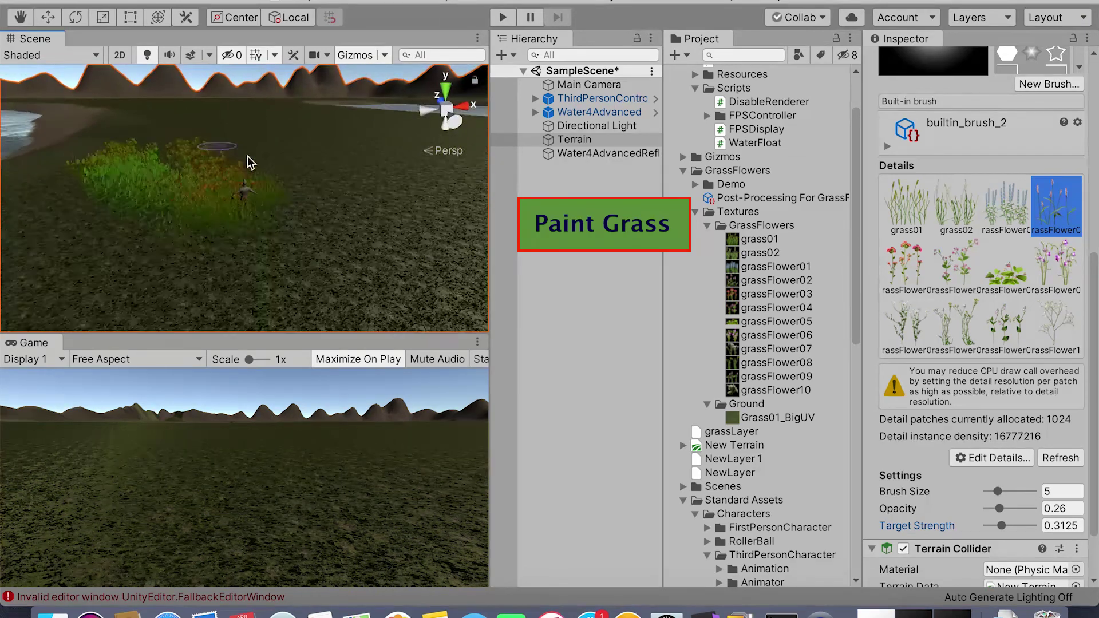
# Choose the grassFlower06 detail and paint it across the patch between the water and the character.
pyautogui.click(1055, 265)
pyautogui.moveTo(997, 491)
pyautogui.mouseDown()
pyautogui.moveTo(1005, 530)
pyautogui.moveTo(996, 527)
pyautogui.mouseUp()
pyautogui.moveTo(103, 157)
pyautogui.mouseDown()
pyautogui.moveTo(159, 117)
pyautogui.moveTo(211, 165)
pyautogui.moveTo(229, 241)
pyautogui.mouseUp()
pyautogui.moveTo(371, 333); pyautogui.dragTo(372, 365)
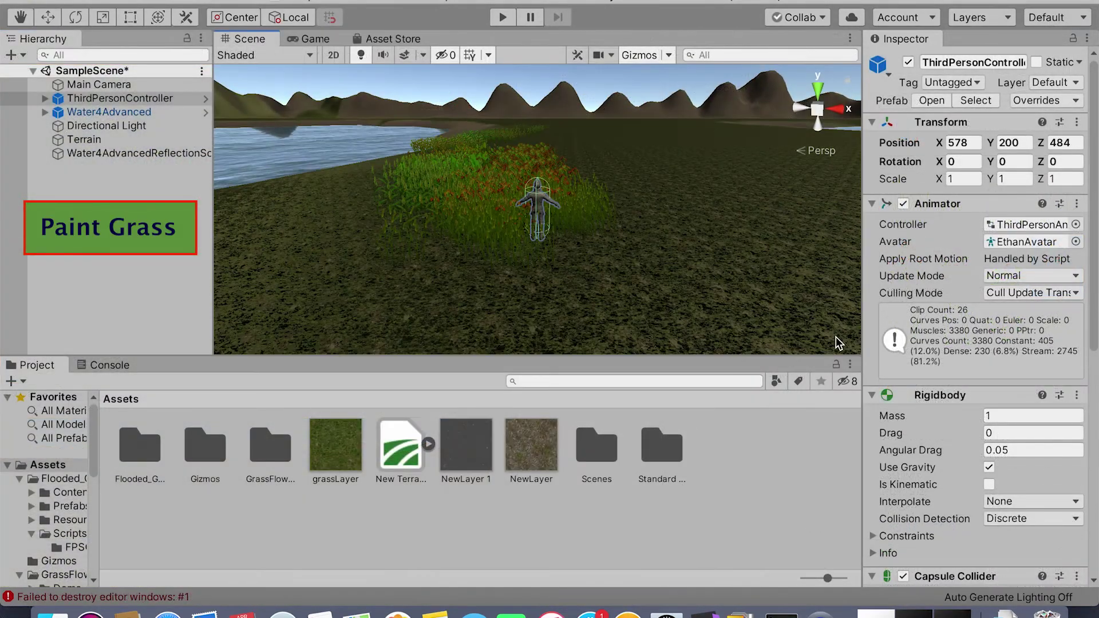
# Select the Terrain and paint grassFlower04, grassFlower05 and grassFlower06 details on the ground around the character.
pyautogui.click(84, 139)
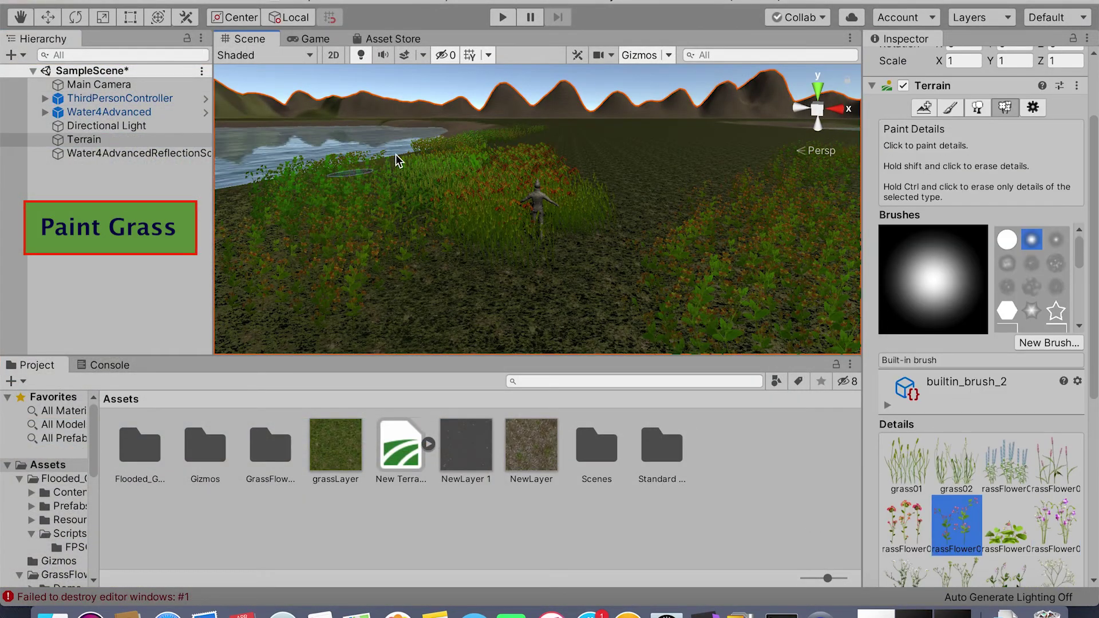
pyautogui.scroll(-2, 981, 401)
pyautogui.click(1005, 548)
pyautogui.click(1056, 549)
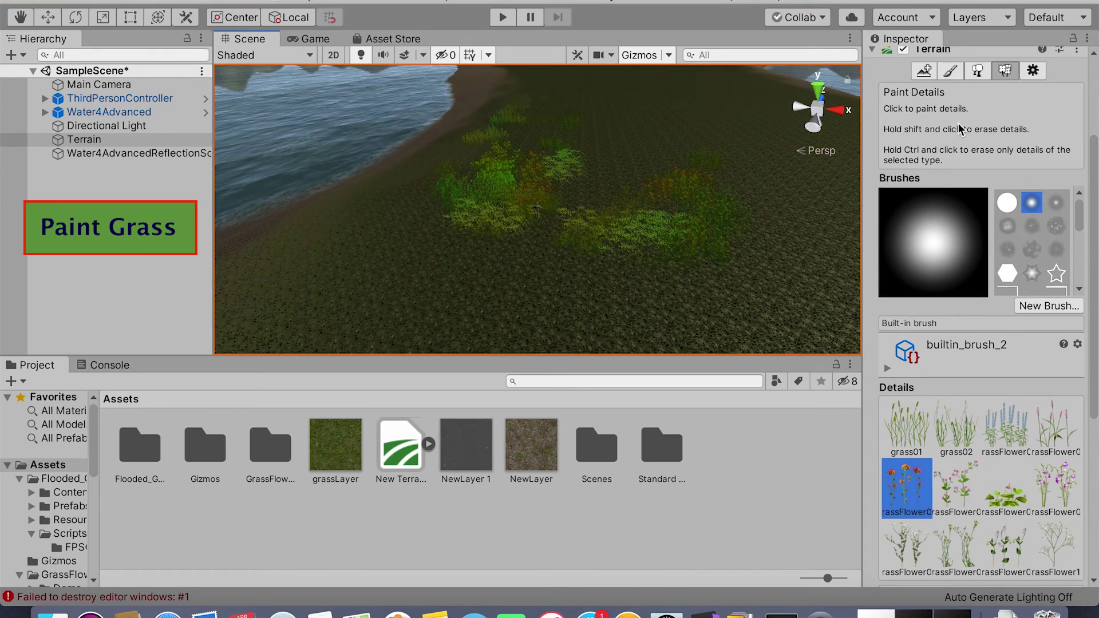
# Switch terrain painting to Raise or Lower Terrain with the solid round brush at size 29.
pyautogui.click(950, 70)
pyautogui.click(976, 142)
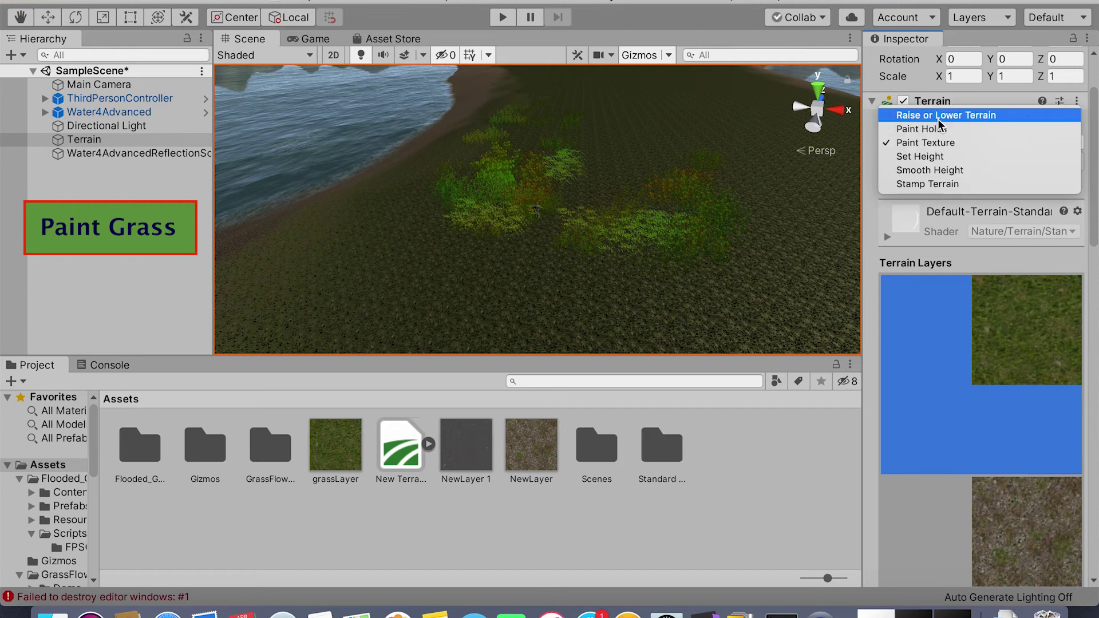
pyautogui.click(933, 113)
pyautogui.click(1007, 254)
pyautogui.moveTo(989, 374); pyautogui.dragTo(993, 380)
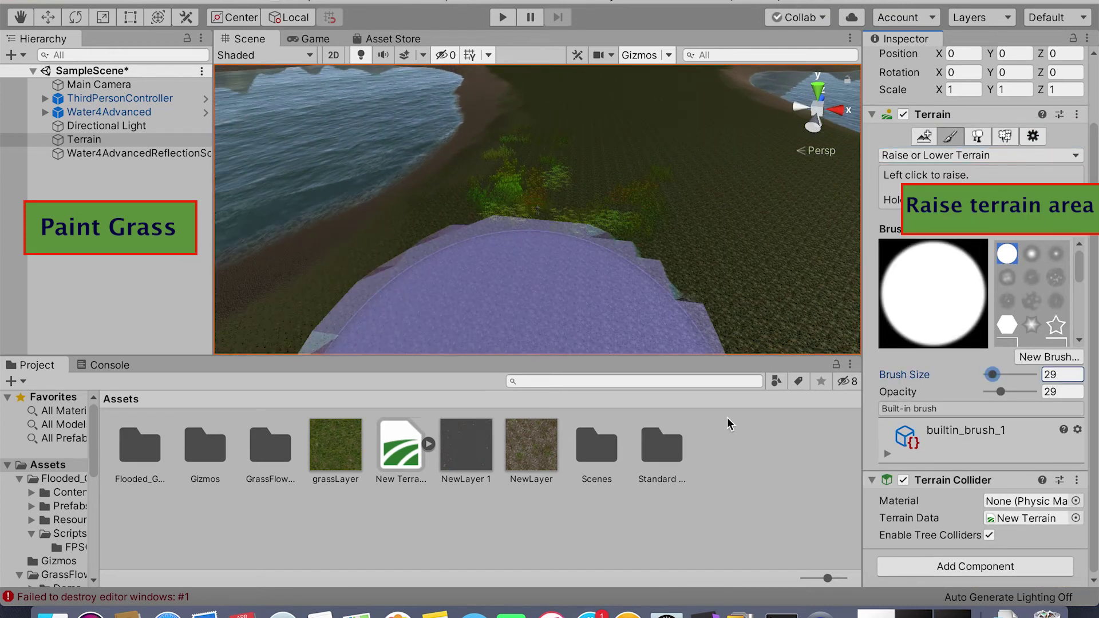
# Undo the trial stroke and raise hills around the flower patch with builtin_brush_6 at opacity 16.
pyautogui.moveTo(747, 263); pyautogui.dragTo(715, 252)
pyautogui.press('super+z')
pyautogui.moveTo(1000, 392); pyautogui.dragTo(994, 391)
pyautogui.click(1056, 277)
pyautogui.moveTo(634, 314)
pyautogui.mouseDown()
pyautogui.moveTo(630, 241)
pyautogui.moveTo(795, 251)
pyautogui.mouseUp()
pyautogui.moveTo(795, 251)
pyautogui.keyDown('alt'); pyautogui.mouseDown()
pyautogui.moveTo(741, 198)
pyautogui.moveTo(709, 189)
pyautogui.mouseUp(); pyautogui.keyUp('alt')
pyautogui.moveTo(772, 154)
pyautogui.mouseDown()
pyautogui.moveTo(792, 149)
pyautogui.moveTo(677, 116)
pyautogui.mouseUp()
# Run the scene to view the hills and plants from the game camera, and reopen the terrain's detail painting.
pyautogui.click(503, 17)
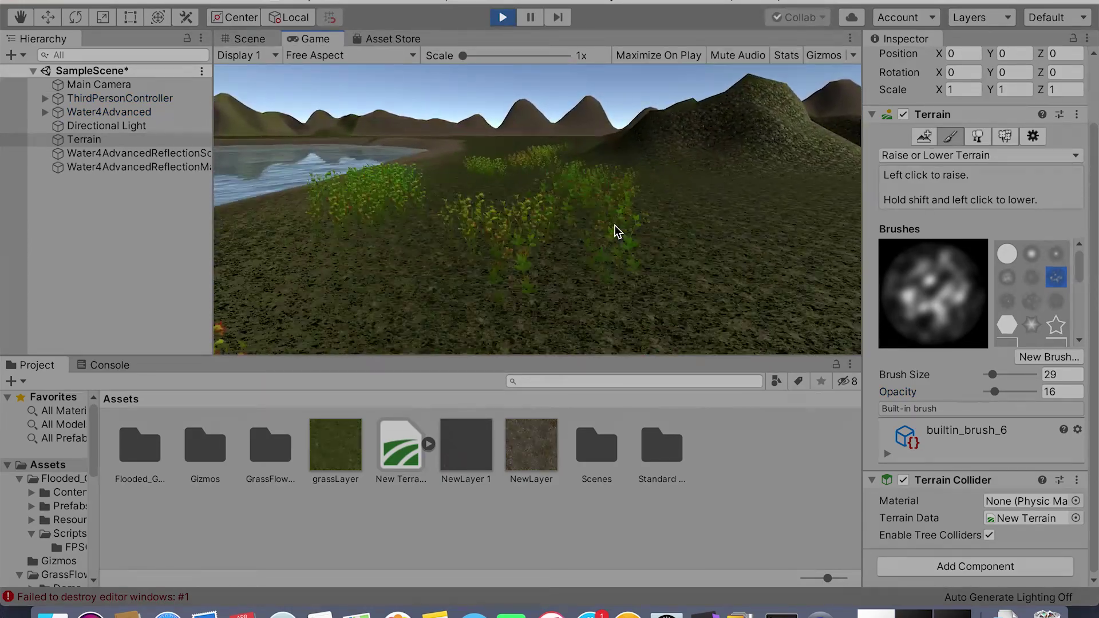
pyautogui.click(1004, 136)
pyautogui.scroll(-10, 978, 516)
pyautogui.click(956, 258)
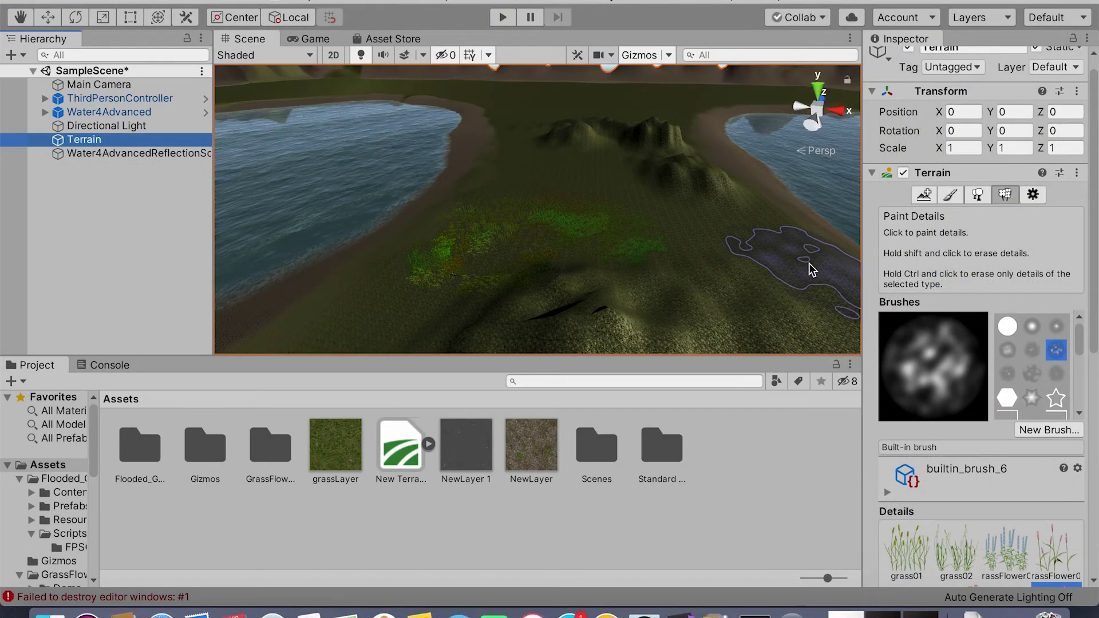
# Switch the terrain to Paint Trees and add the TreeCreator_Tall_C prefab as the first tree.
pyautogui.click(985, 195)
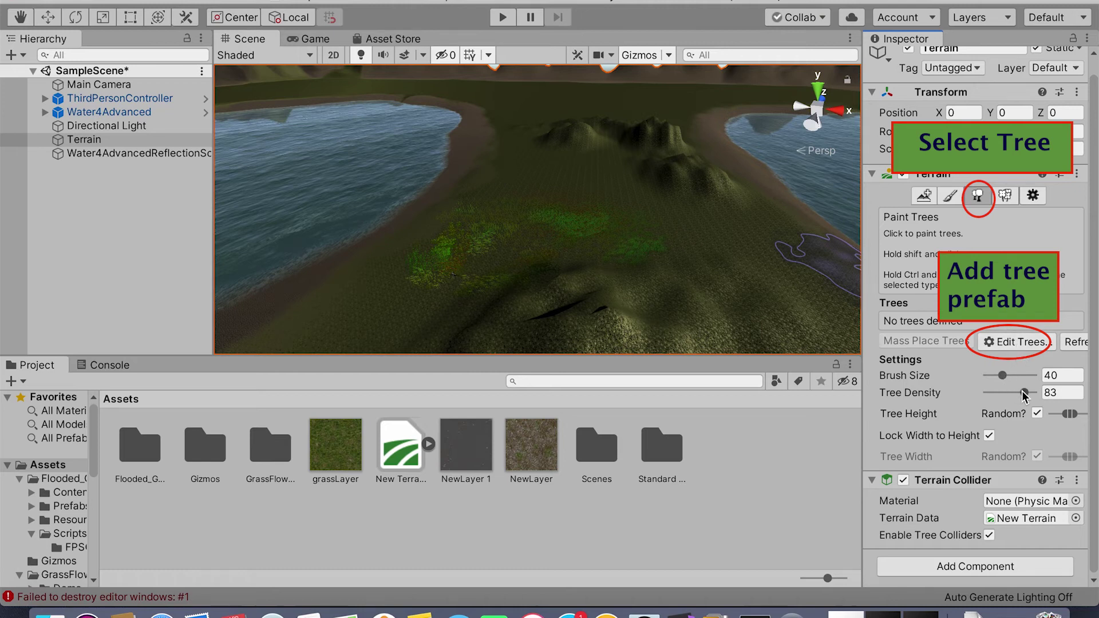
pyautogui.click(1011, 342)
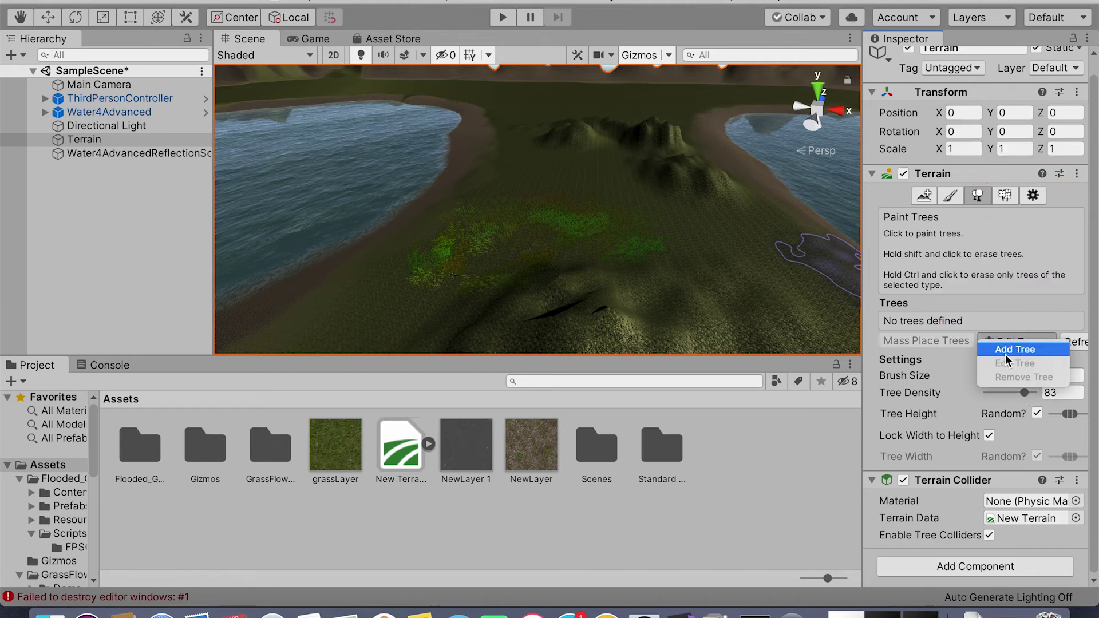
pyautogui.click(1002, 350)
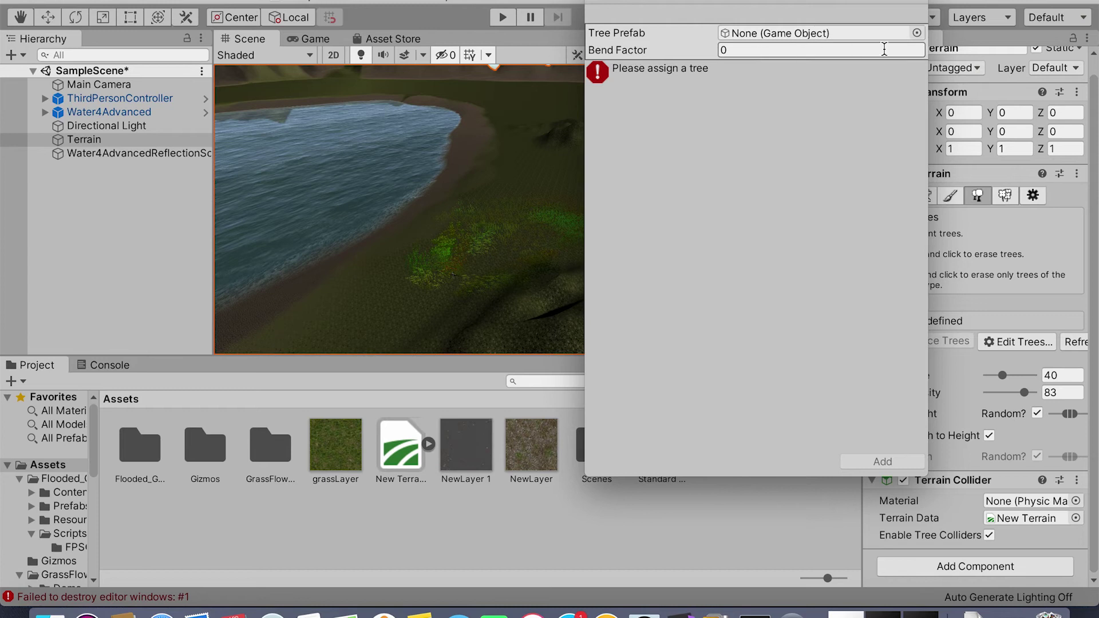
pyautogui.click(920, 36)
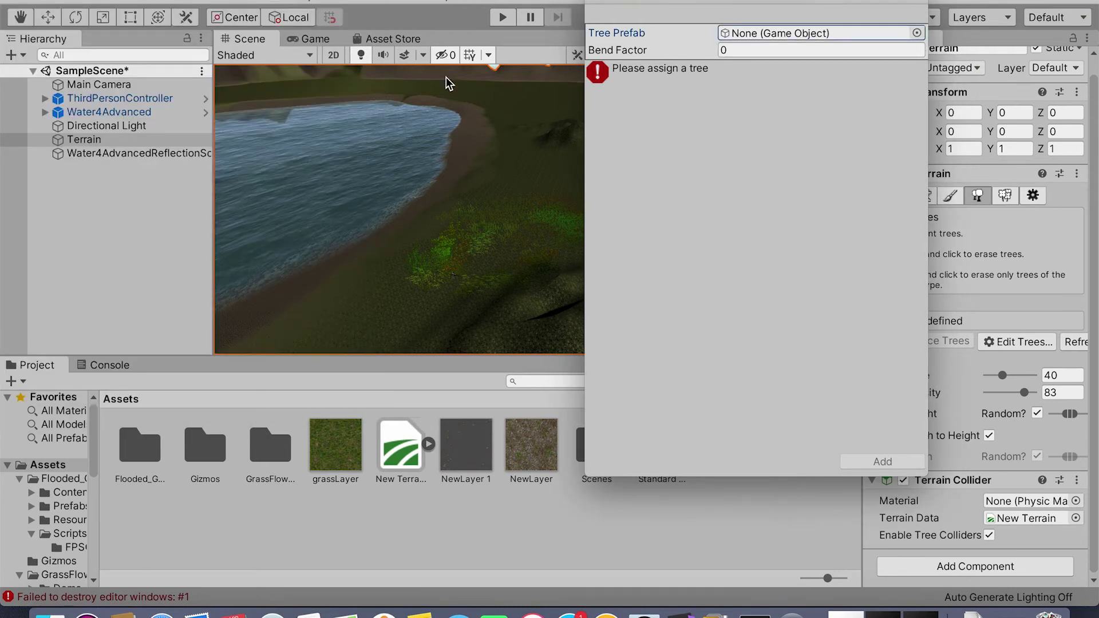
pyautogui.click(917, 35)
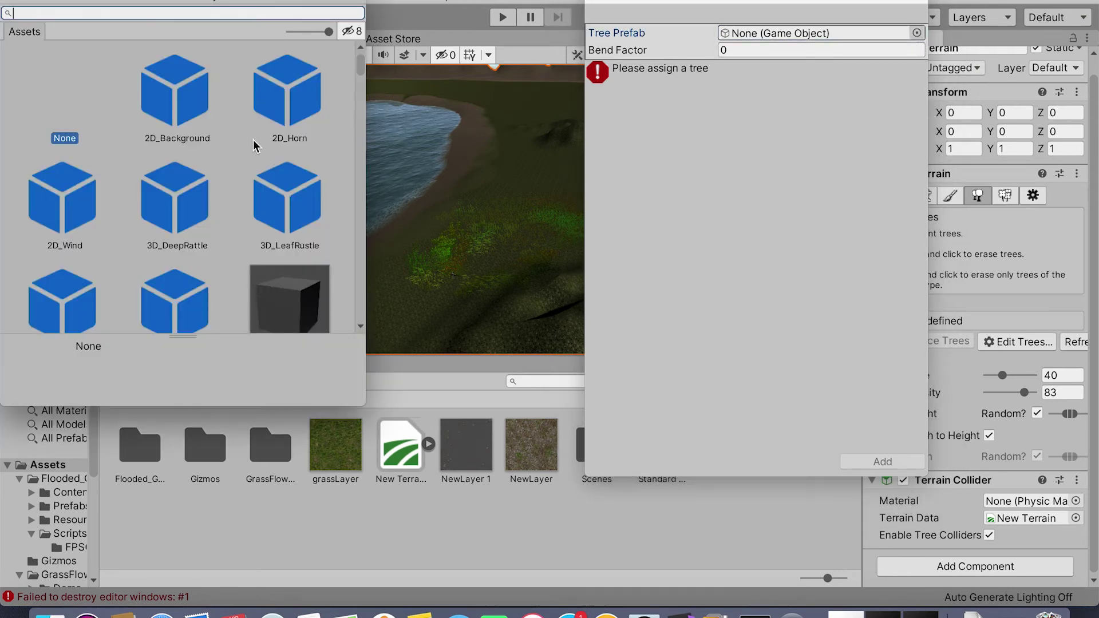
pyautogui.scroll(-3, 178, 163)
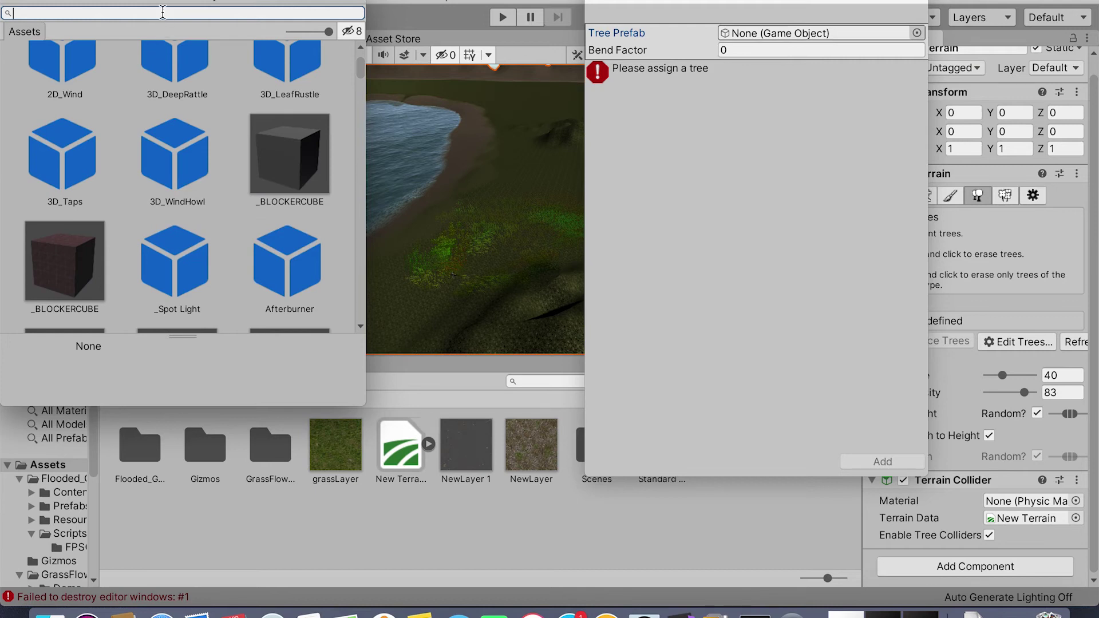
pyautogui.write('tre')
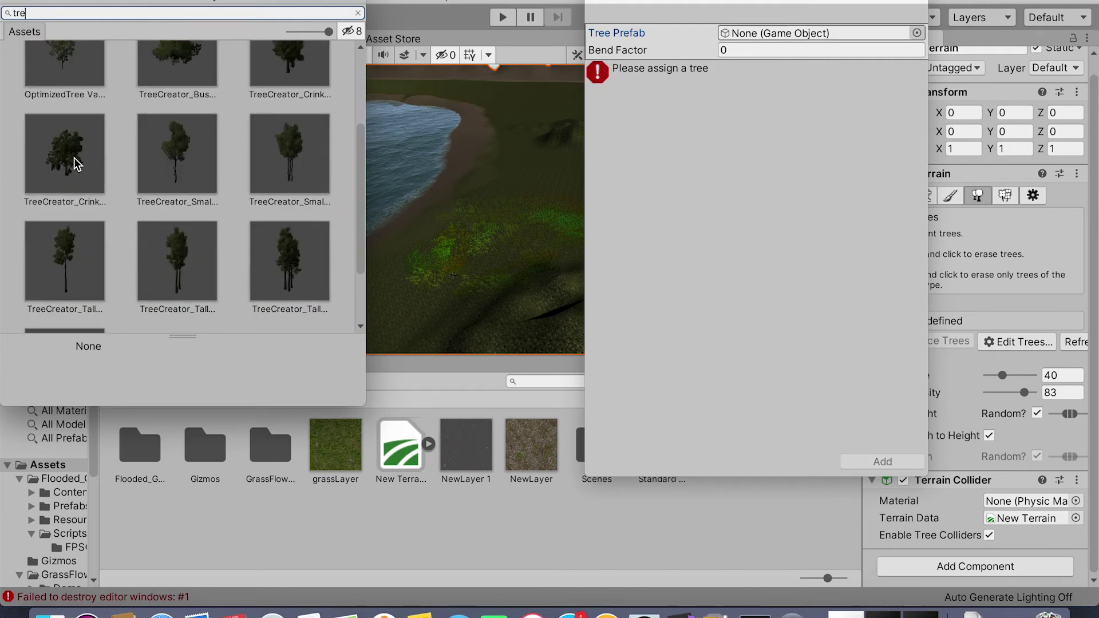
pyautogui.click(287, 279)
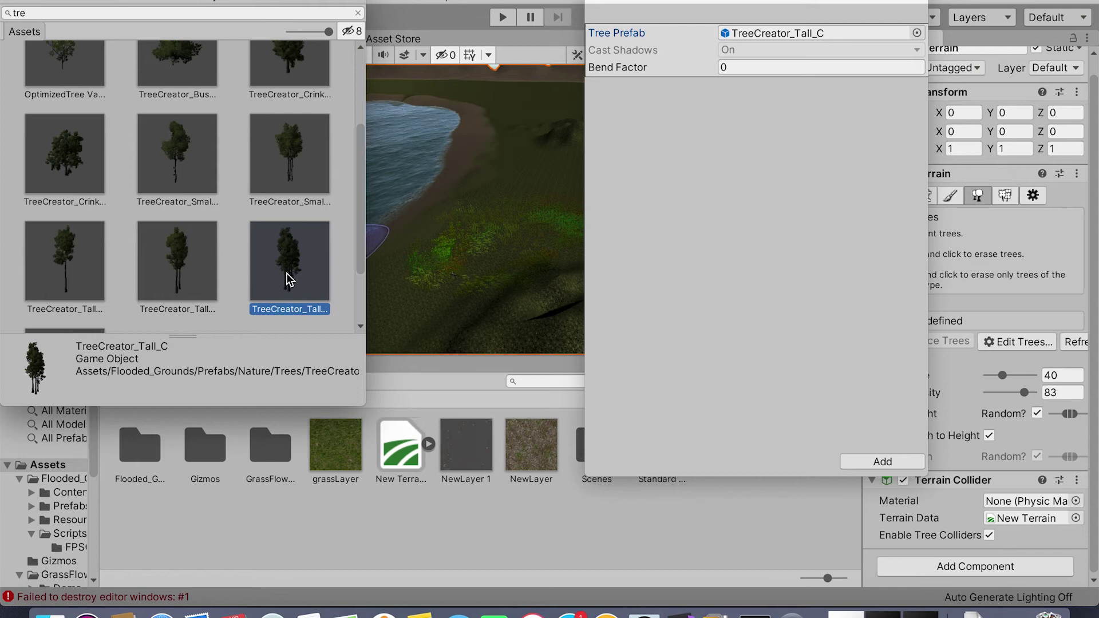
pyautogui.click(861, 459)
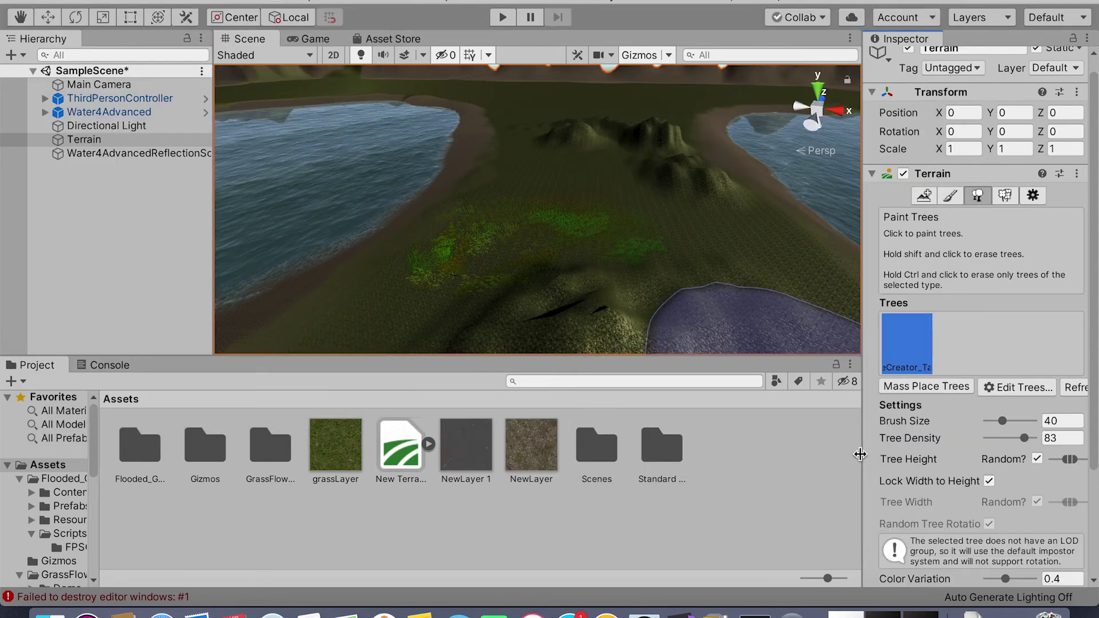
# Add an OptimizedTree Variant prefab as the second tree of the terrain.
pyautogui.click(1003, 389)
pyautogui.click(1008, 402)
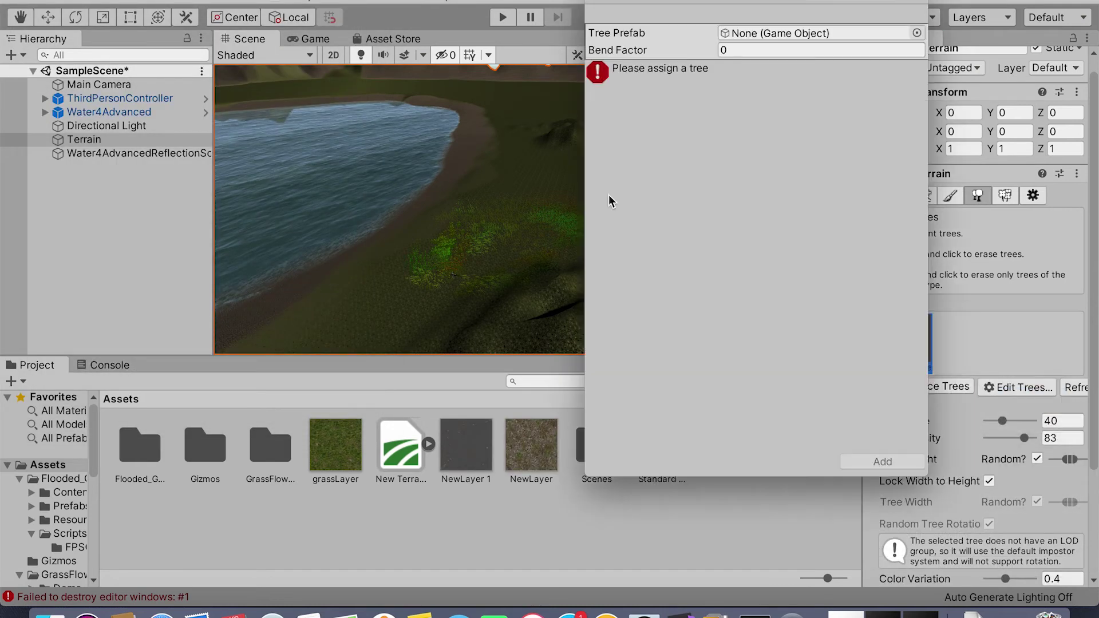
pyautogui.click(916, 33)
pyautogui.click(217, 11)
pyautogui.write('tree')
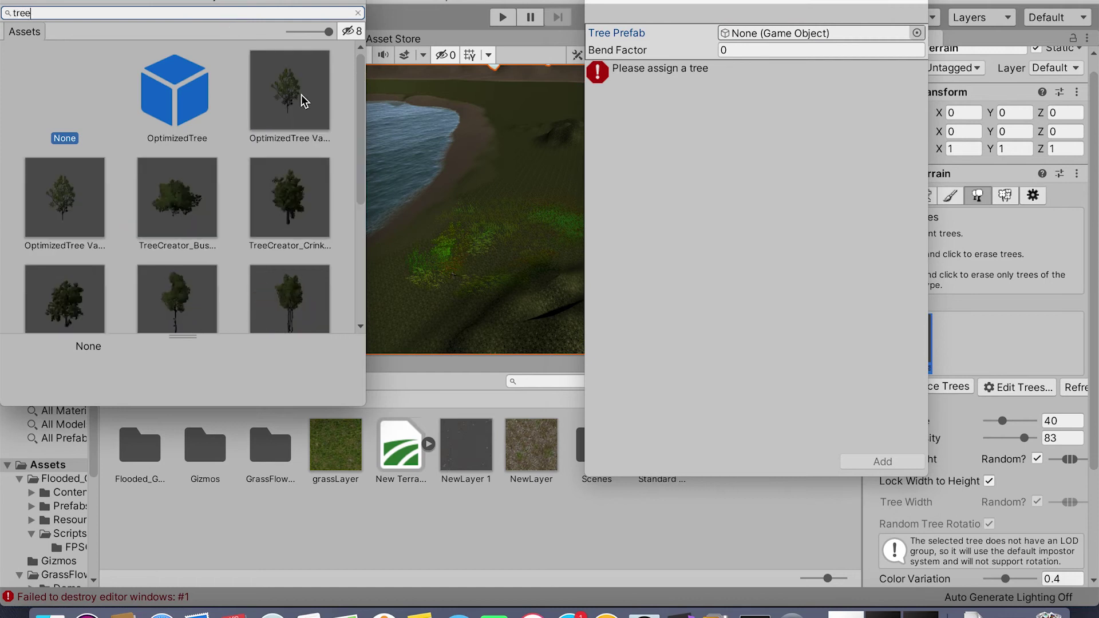
pyautogui.scroll(-4, 292, 114)
pyautogui.scroll(-3, 292, 128)
pyautogui.scroll(5, 297, 172)
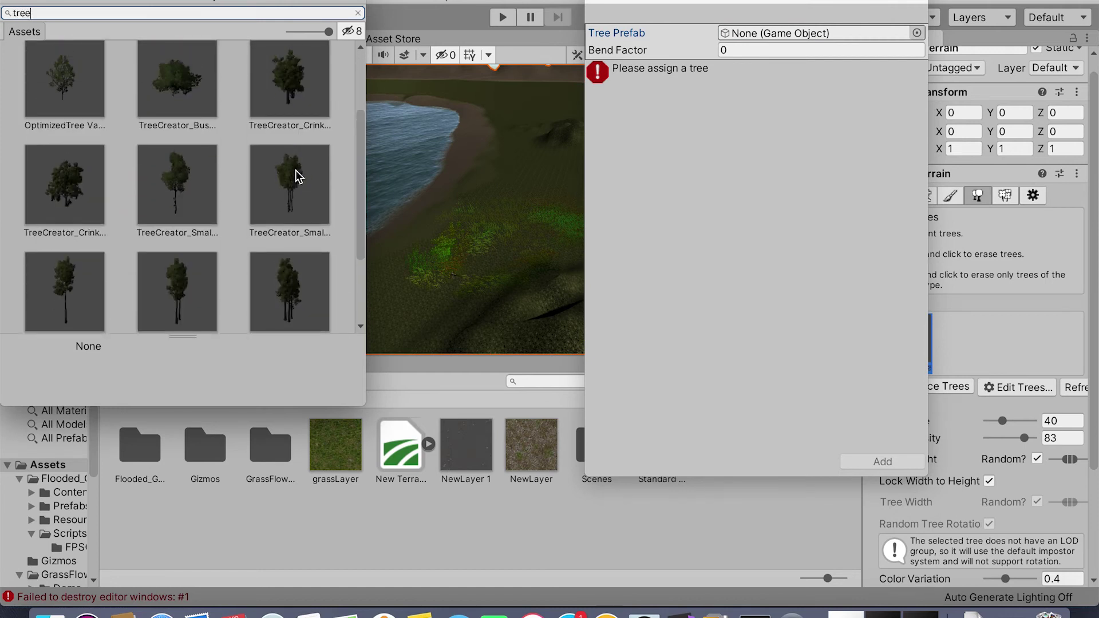
pyautogui.click(309, 86)
pyautogui.click(881, 461)
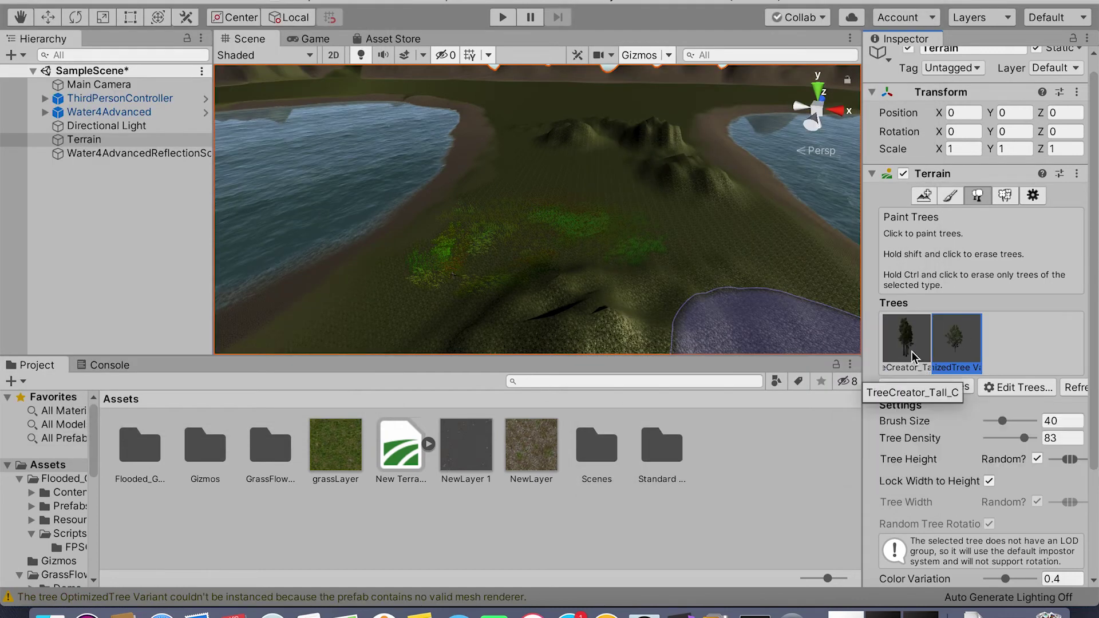
# Add the bushy TreeCreator prefab as the third tree of the terrain.
pyautogui.click(916, 387)
pyautogui.click(1009, 387)
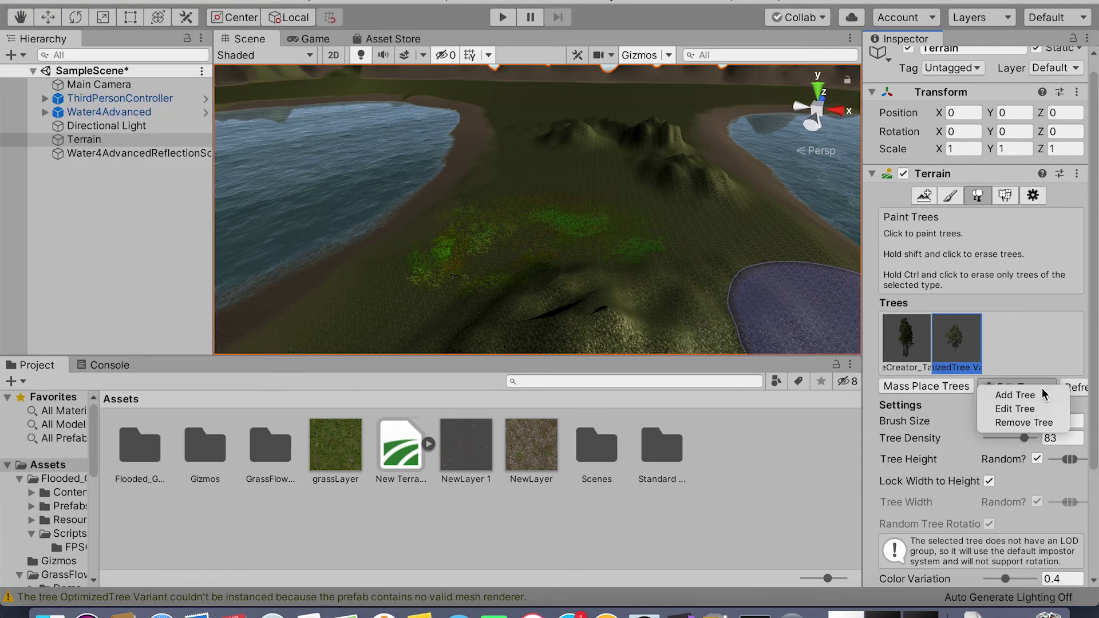
pyautogui.click(1007, 402)
pyautogui.click(917, 32)
pyautogui.write('tree')
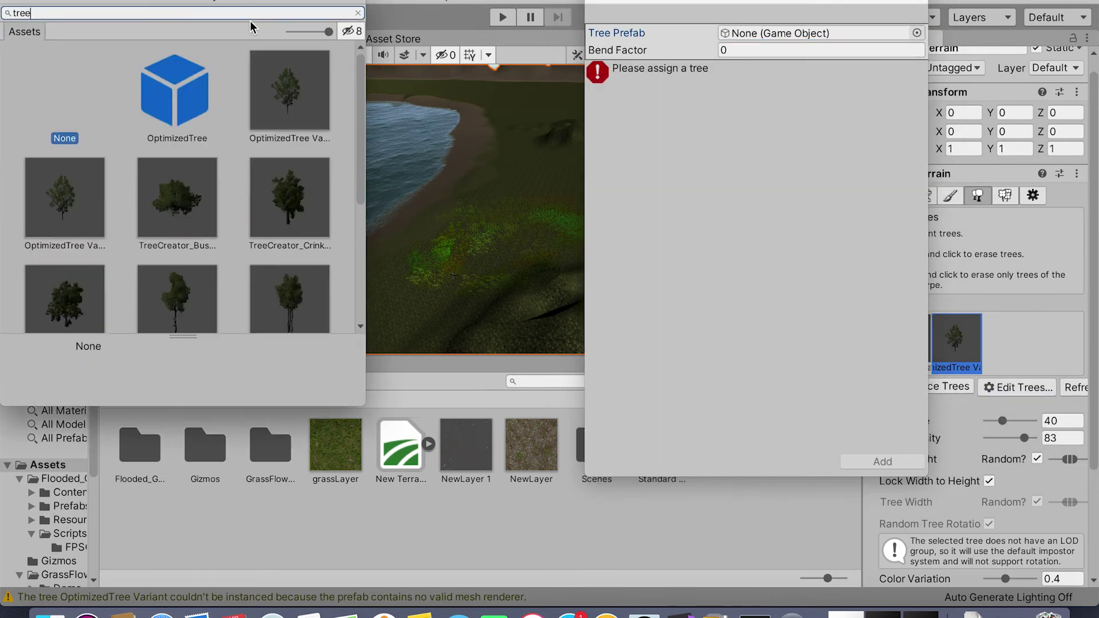
pyautogui.click(183, 203)
pyautogui.click(874, 461)
# Add a TreeCreator_Crink prefab as the fourth tree of the terrain.
pyautogui.click(1009, 387)
pyautogui.click(1007, 401)
pyautogui.click(916, 32)
pyautogui.write('tree')
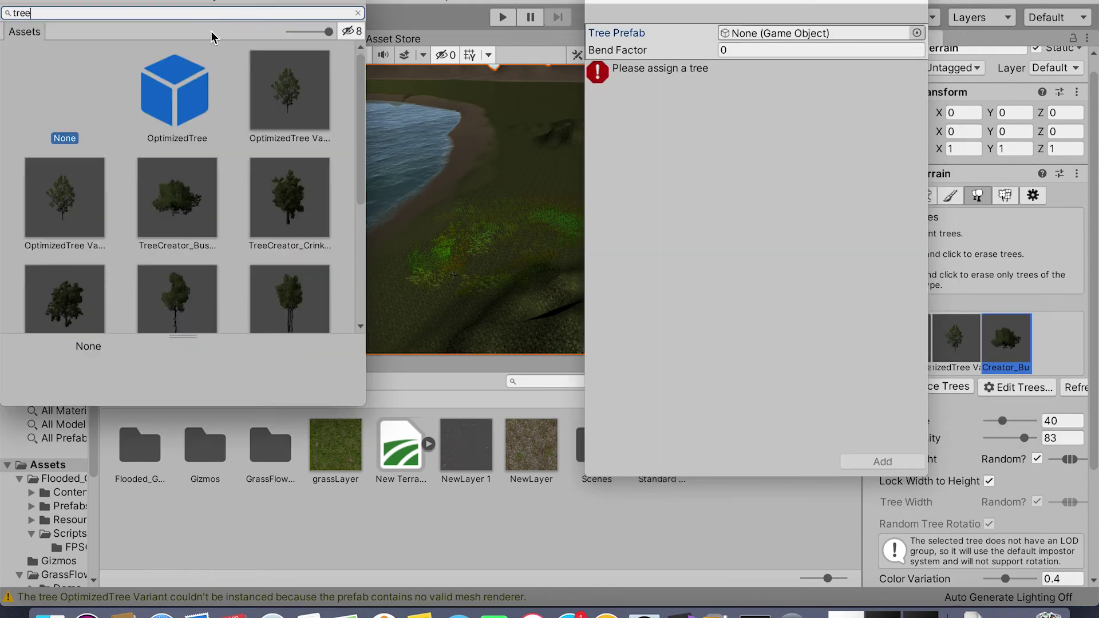
pyautogui.scroll(-2, 295, 203)
pyautogui.click(79, 214)
pyautogui.click(879, 461)
# Add the first small TreeCreator prefab as the fifth tree of the terrain.
pyautogui.click(1022, 387)
pyautogui.click(1024, 401)
pyautogui.click(916, 33)
pyautogui.write('tree')
pyautogui.click(183, 216)
pyautogui.click(916, 463)
# Paint TreeCreator_Tall_C trees on the lake shore with brush size 7 and tree density 20.
pyautogui.moveTo(1002, 480); pyautogui.dragTo(992, 498)
pyautogui.click(379, 235)
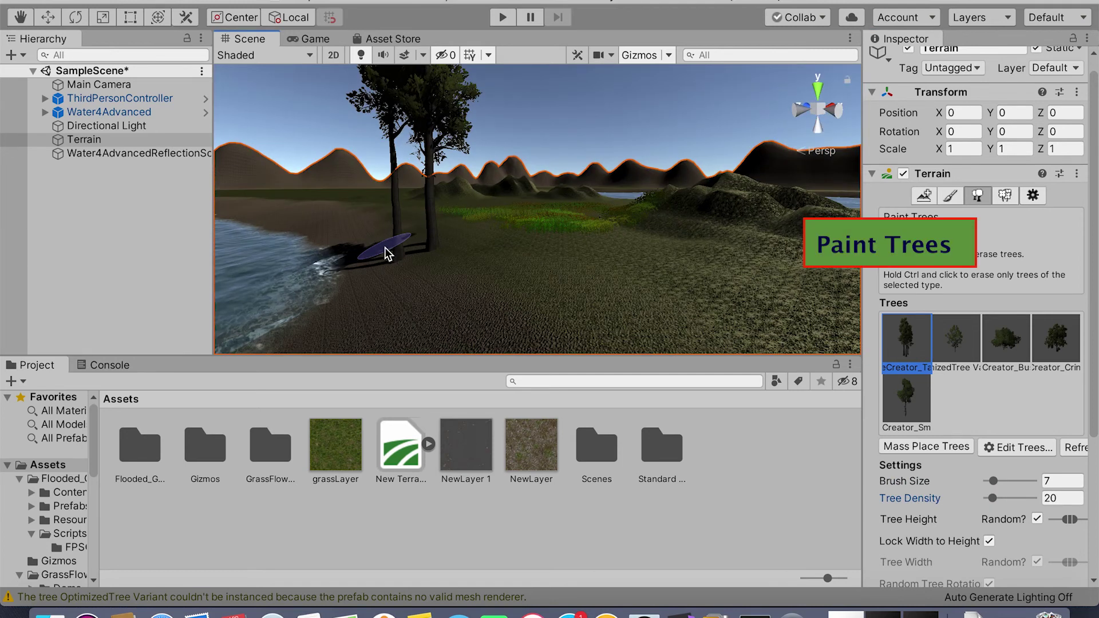
# Paint small TreeCreator trees over the hills between the lakes with brush size 24 and tree density 37.
pyautogui.click(955, 339)
pyautogui.click(1005, 338)
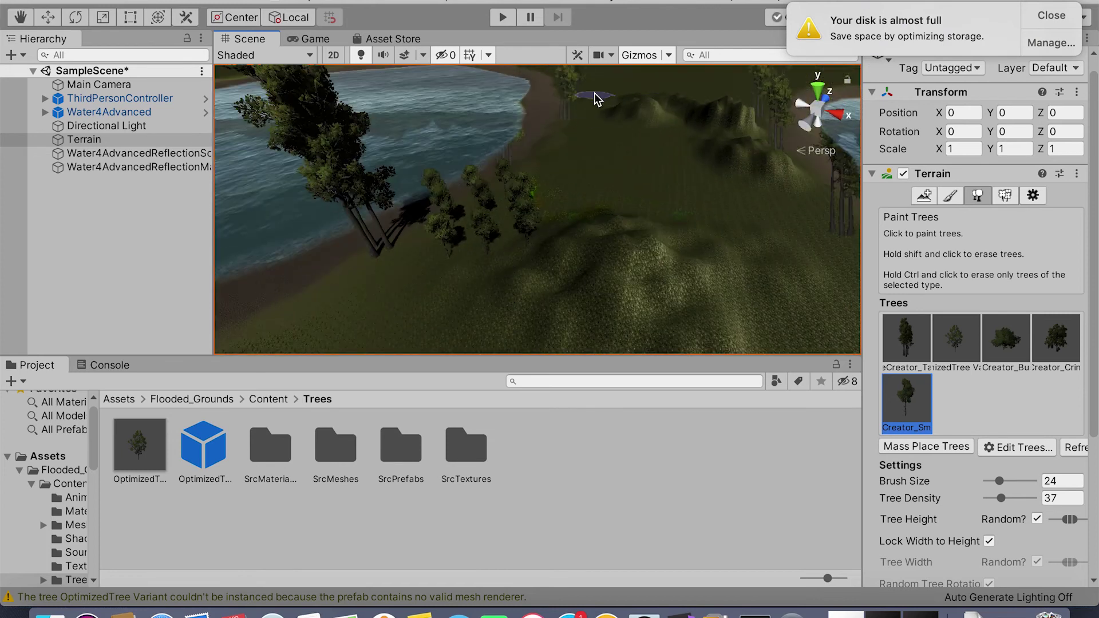
pyautogui.moveTo(594, 93)
pyautogui.mouseDown()
pyautogui.moveTo(787, 233)
pyautogui.moveTo(517, 153)
pyautogui.mouseUp()
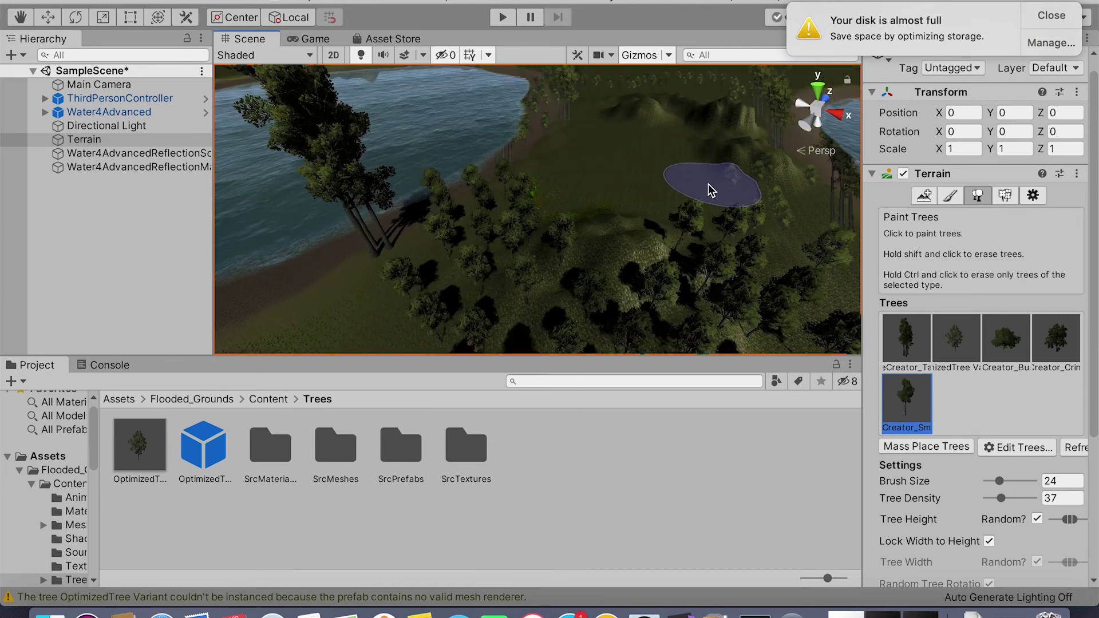
pyautogui.click(1053, 16)
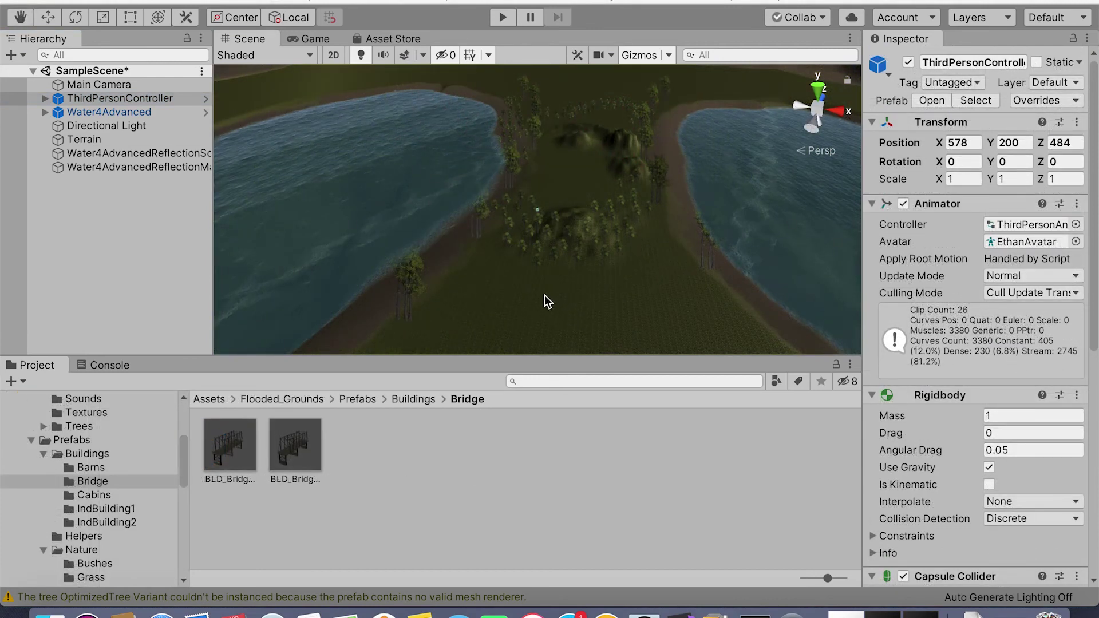
# Place the BLD_Bridge_A prefab at the lake's edge and lower it to about Y 164.9.
pyautogui.click(88, 486)
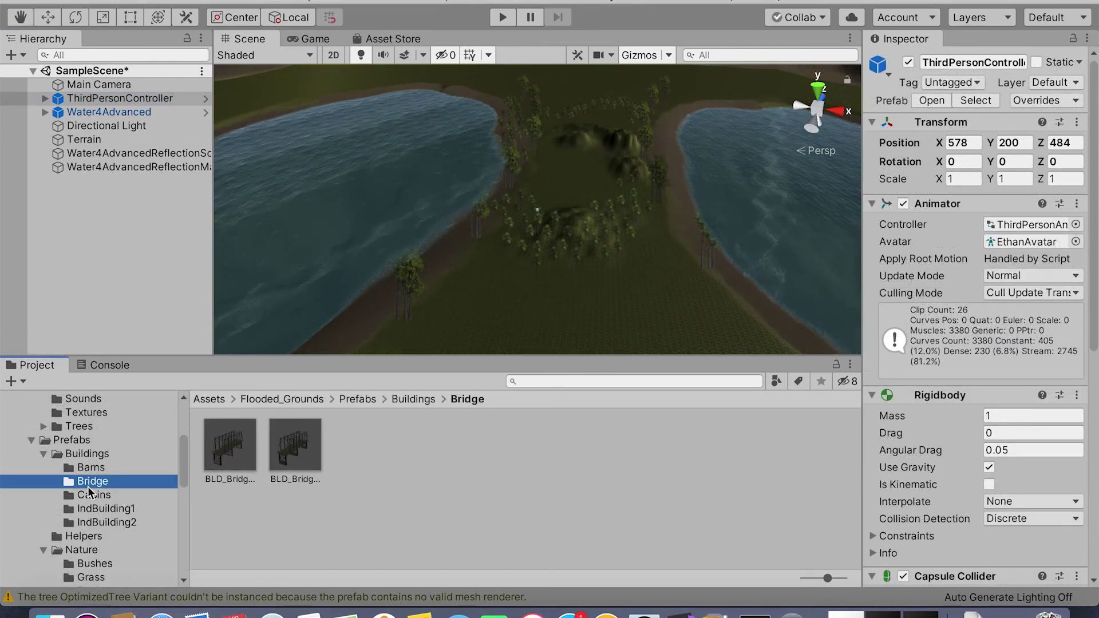
pyautogui.moveTo(216, 455); pyautogui.dragTo(501, 197)
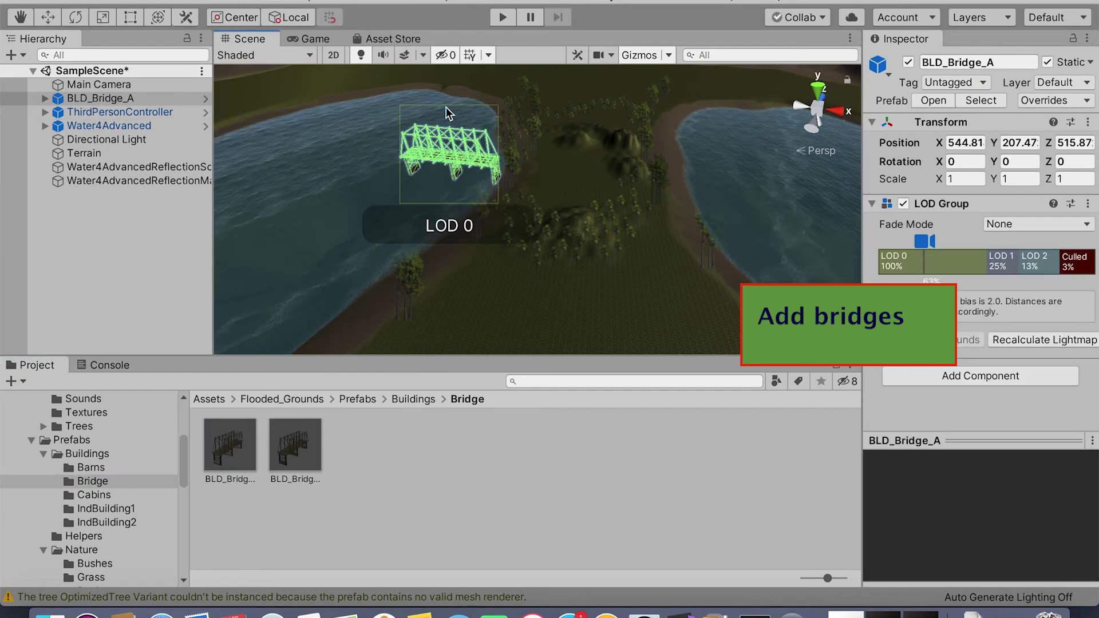
pyautogui.click(48, 18)
pyautogui.moveTo(431, 105); pyautogui.dragTo(458, 169)
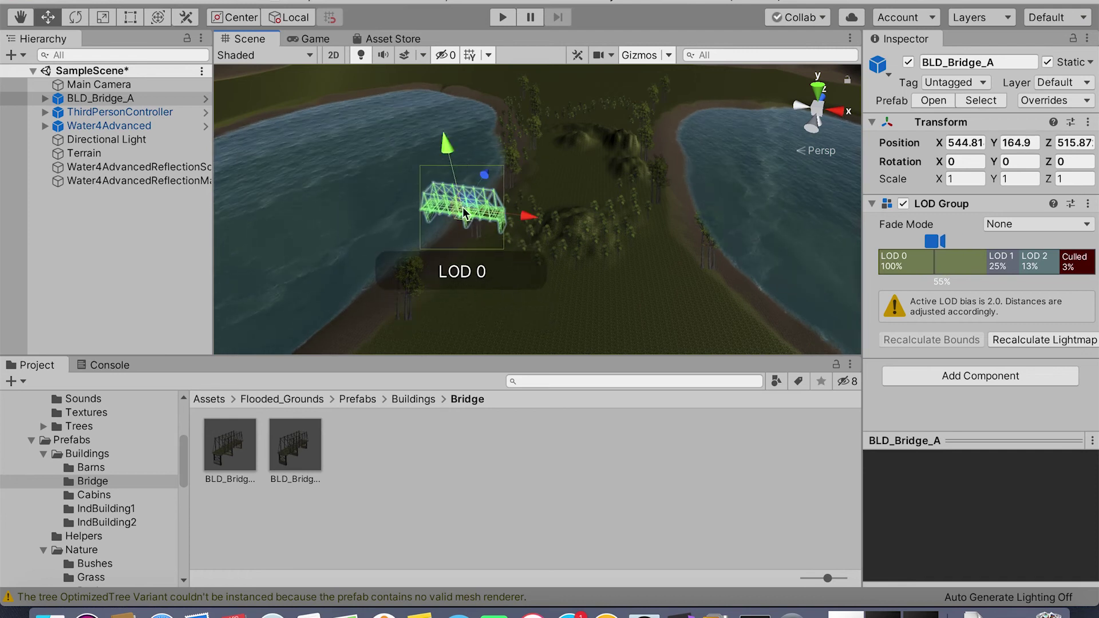
# Raise BLD_Bridge_A above the water at the shore to about Y 194.4.
pyautogui.doubleClick(106, 98)
pyautogui.moveTo(537, 147); pyautogui.dragTo(543, 72)
pyautogui.scroll(-3, 545, 183)
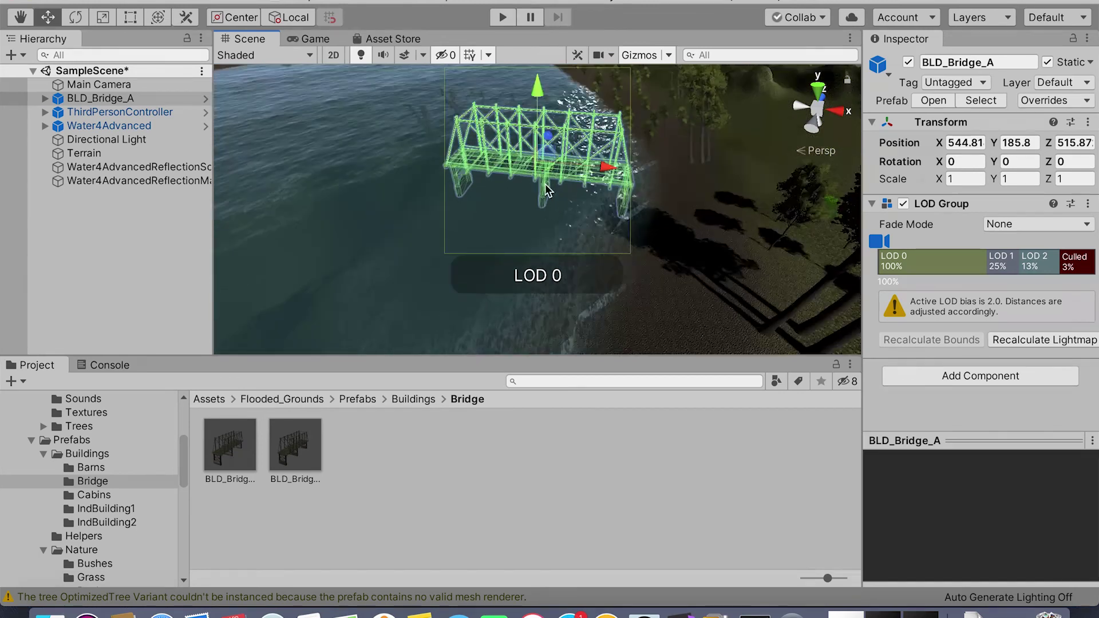
pyautogui.click(400, 483)
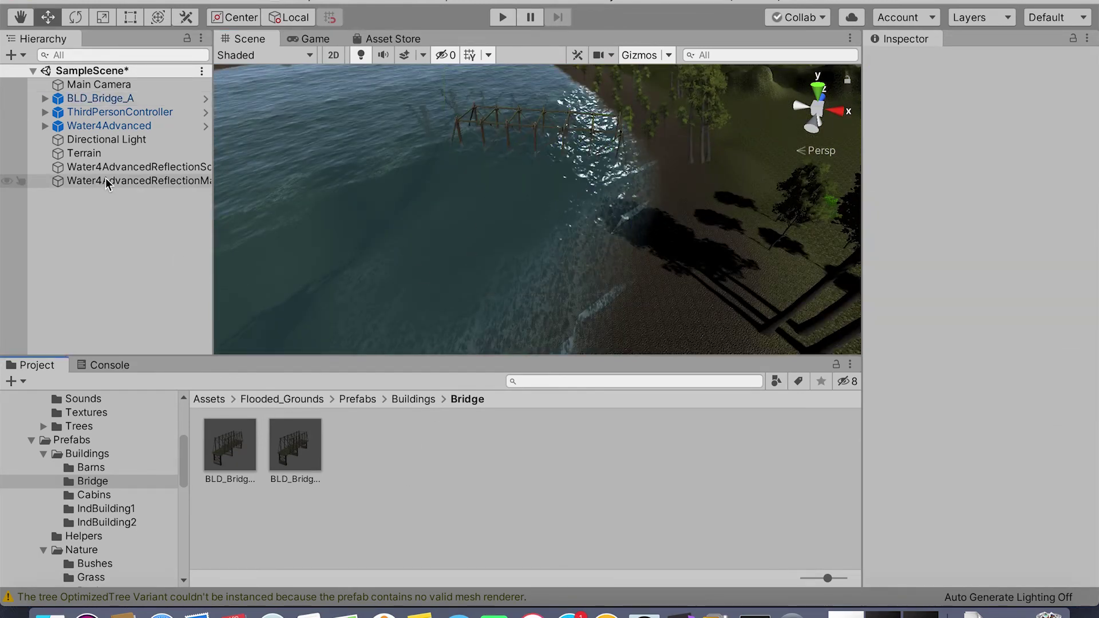
pyautogui.click(122, 101)
pyautogui.moveTo(537, 87); pyautogui.dragTo(538, 62)
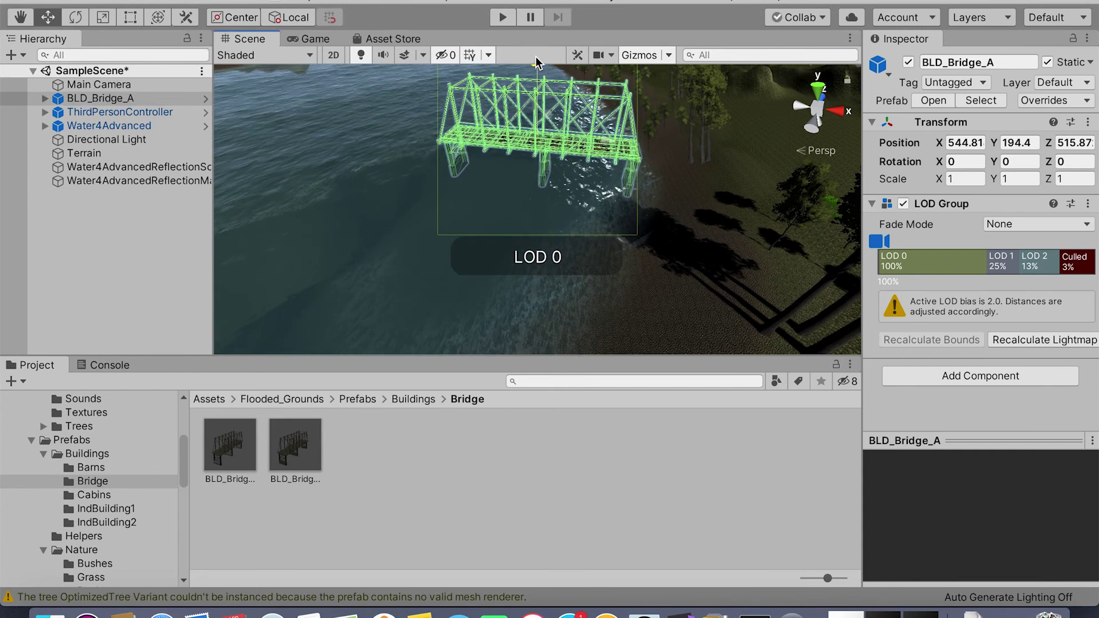
# Move BLD_Bridge_A toward the shore to about X 558.9 and raise it to about Y 196.2.
pyautogui.moveTo(618, 145); pyautogui.dragTo(662, 154)
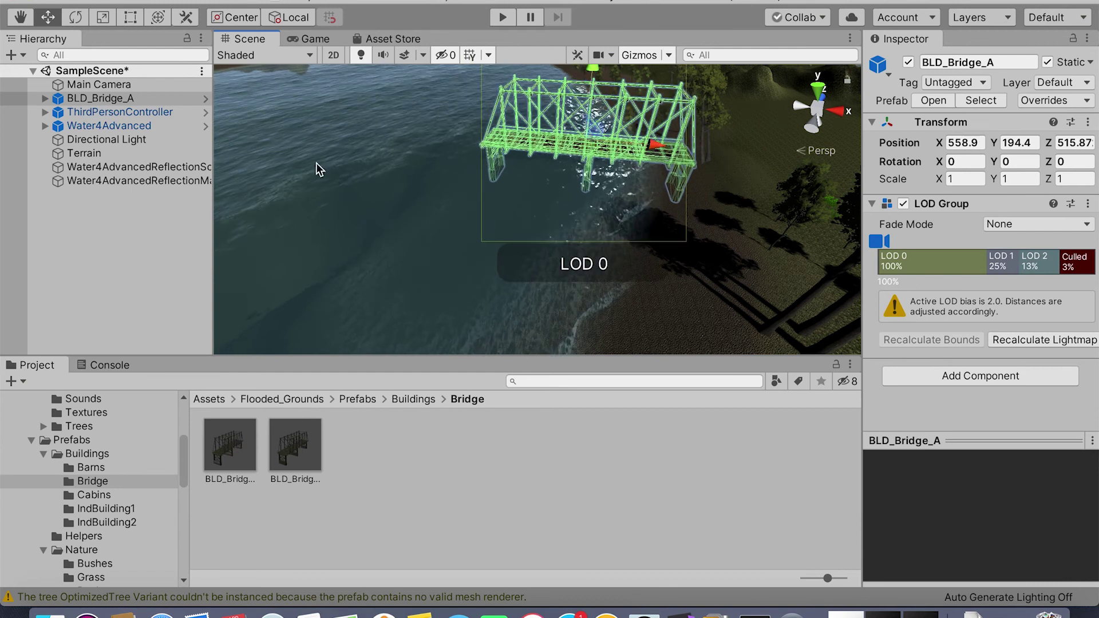
pyautogui.click(461, 468)
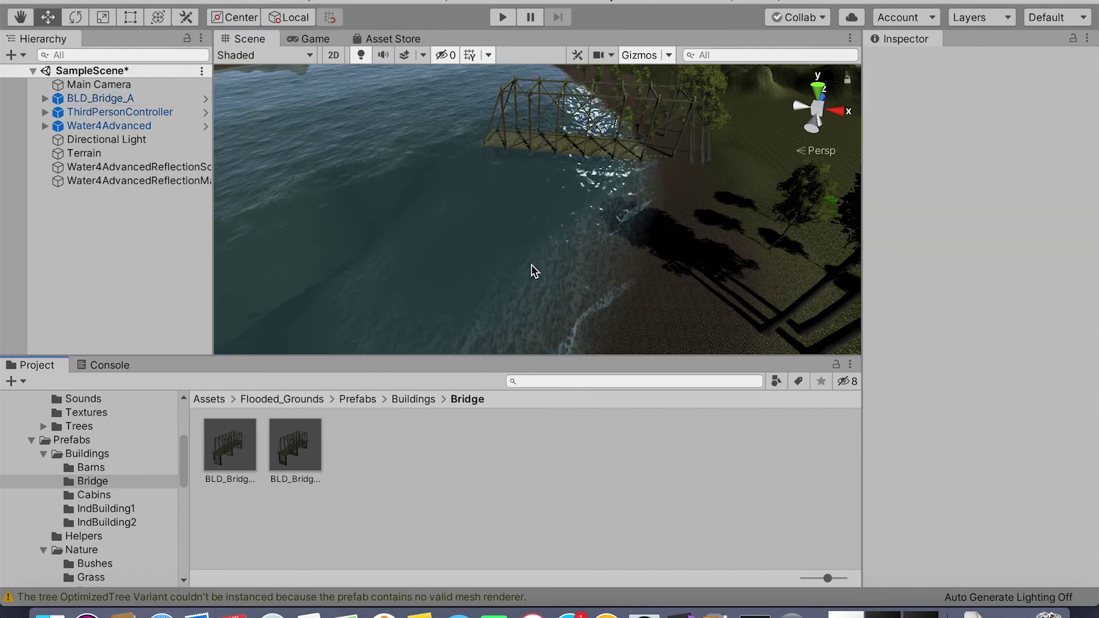
pyautogui.click(511, 127)
pyautogui.click(532, 133)
pyautogui.moveTo(594, 73); pyautogui.dragTo(593, 67)
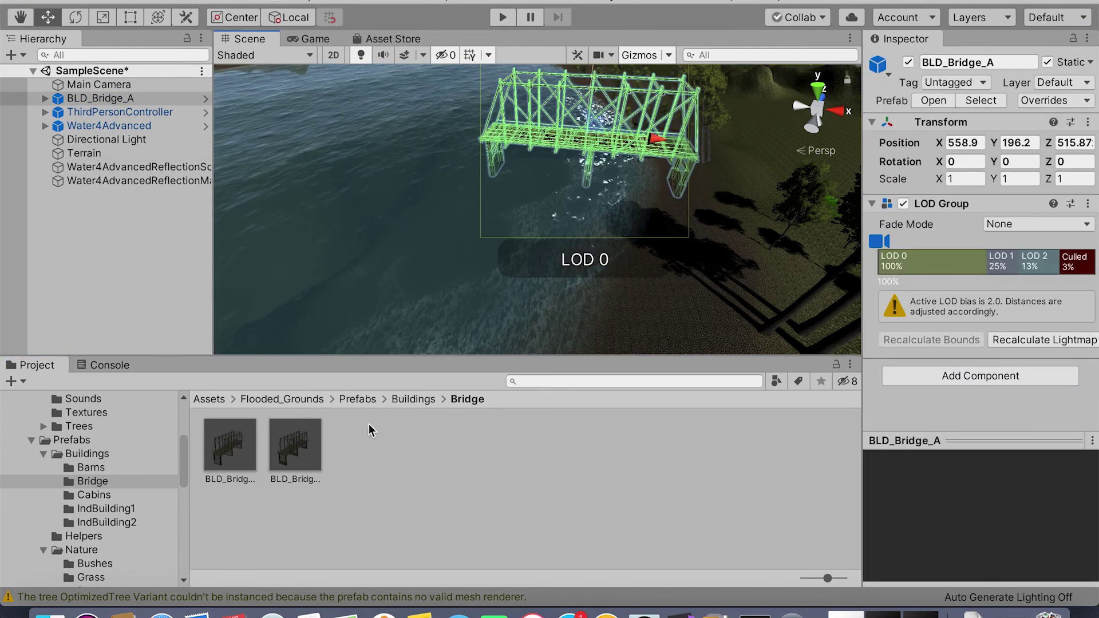
pyautogui.click(369, 425)
# Duplicate BLD_Bridge_A four times and line the copies up along X to span the first lake.
pyautogui.click(561, 135)
pyautogui.click(561, 135)
pyautogui.press('f')
pyautogui.hotkey('ctrl', 'd')
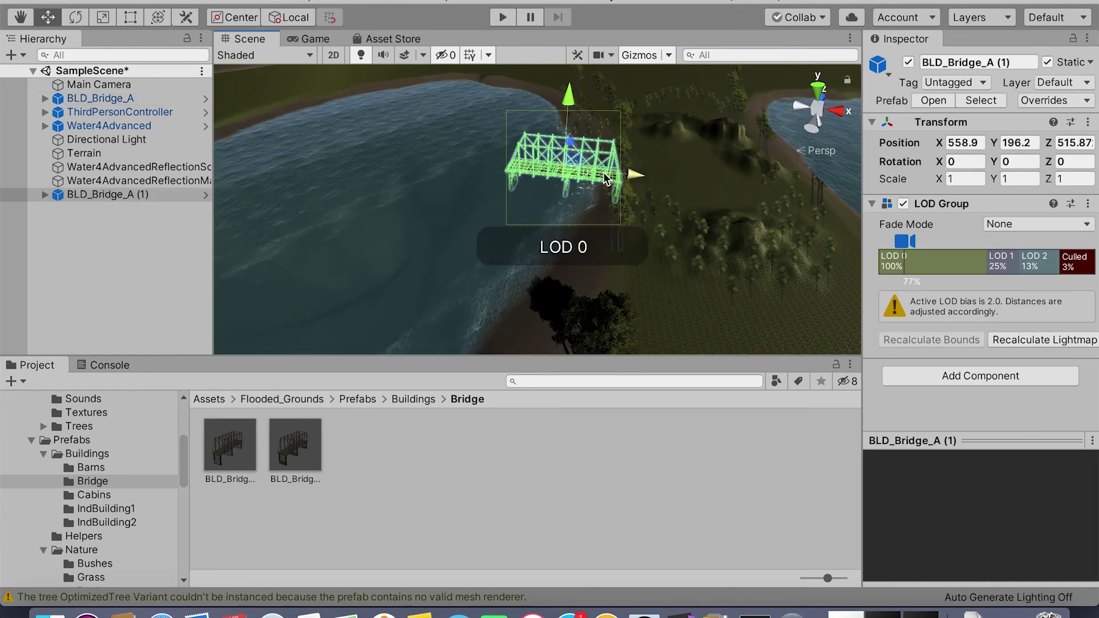
pyautogui.moveTo(634, 173); pyautogui.dragTo(348, 153)
pyautogui.hotkey('ctrl', 'd')
pyautogui.hotkey('ctrl', 'd')
pyautogui.hotkey('ctrl', 'd')
# Duplicate all five bridge segments together and move the copies across the second lake.
pyautogui.keyDown('alt'); pyautogui.moveTo(392, 275); pyautogui.dragTo(529, 189); pyautogui.keyUp('alt')
pyautogui.click(122, 99)
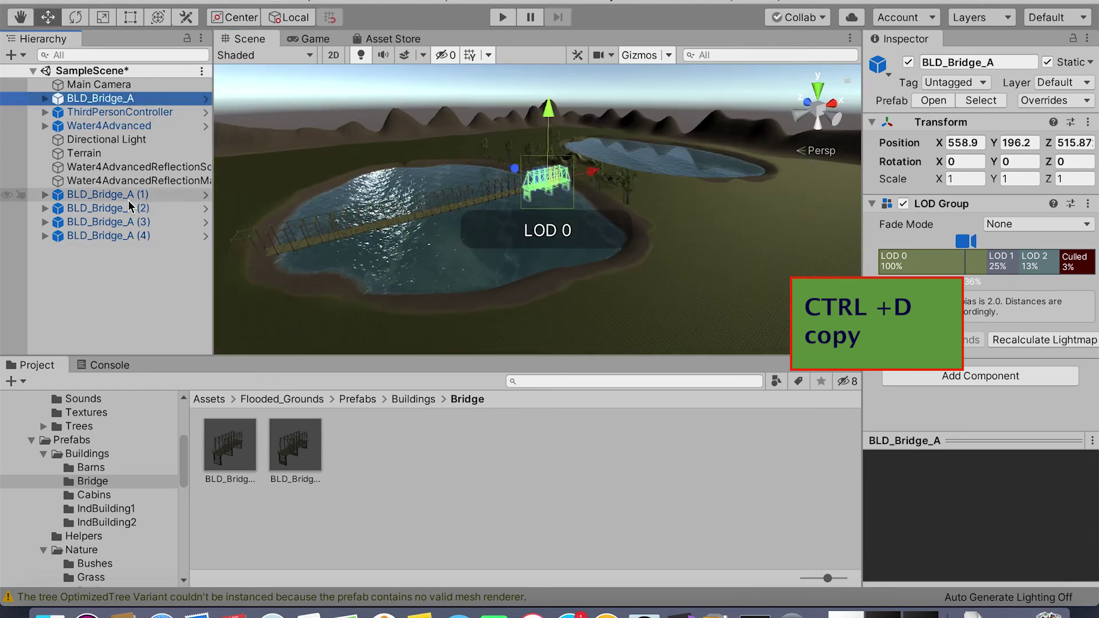
pyautogui.keyDown('ctrl'); pyautogui.click(107, 195); pyautogui.keyUp('ctrl')
pyautogui.keyDown('shift'); pyautogui.click(129, 234); pyautogui.keyUp('shift')
pyautogui.hotkey('ctrl', 'd')
pyautogui.moveTo(510, 192); pyautogui.dragTo(715, 130)
pyautogui.keyDown('alt'); pyautogui.moveTo(790, 249); pyautogui.dragTo(576, 256); pyautogui.keyUp('alt')
pyautogui.click(578, 284)
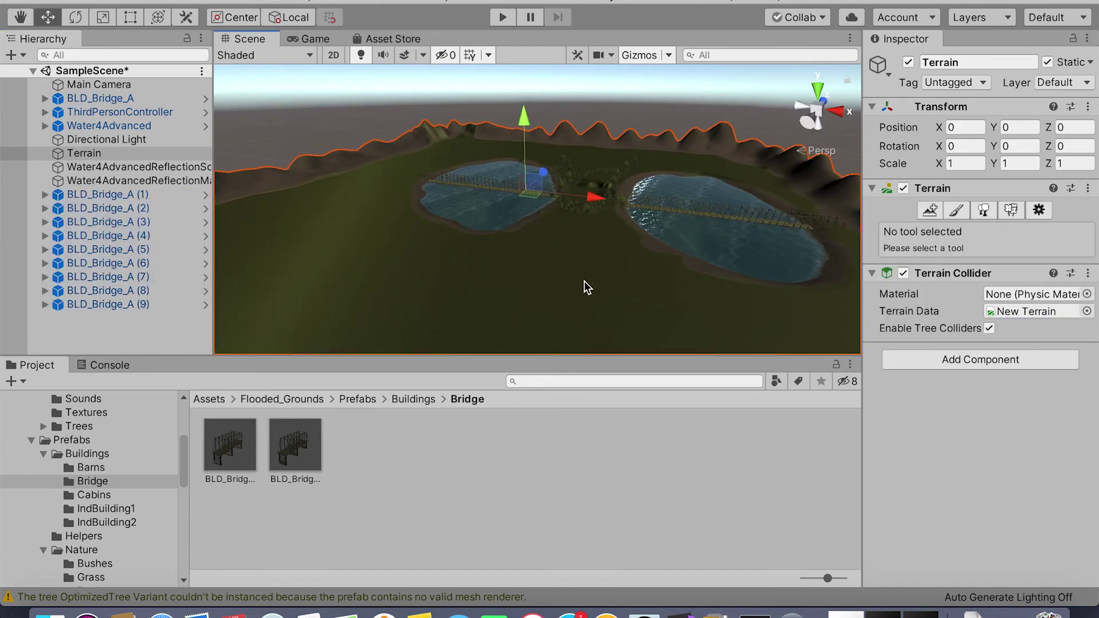
# Focus on ThirdPersonController and play-test the scene by walking through the flowers near the bridges.
pyautogui.doubleClick(141, 115)
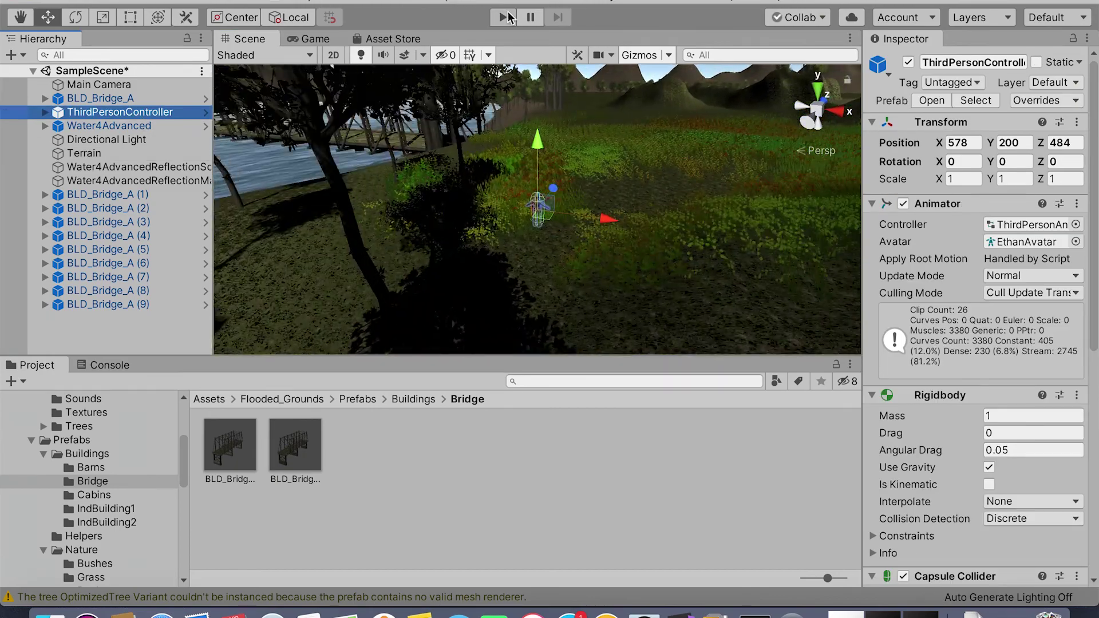
pyautogui.click(503, 17)
pyautogui.press('w')
pyautogui.press('d')
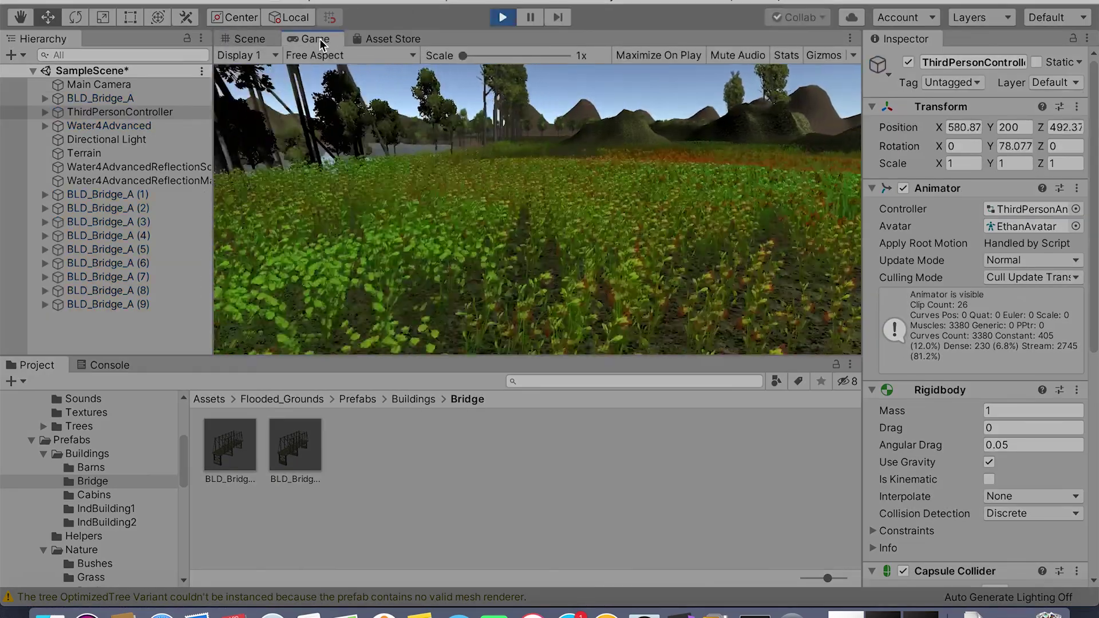
pyautogui.press('a')
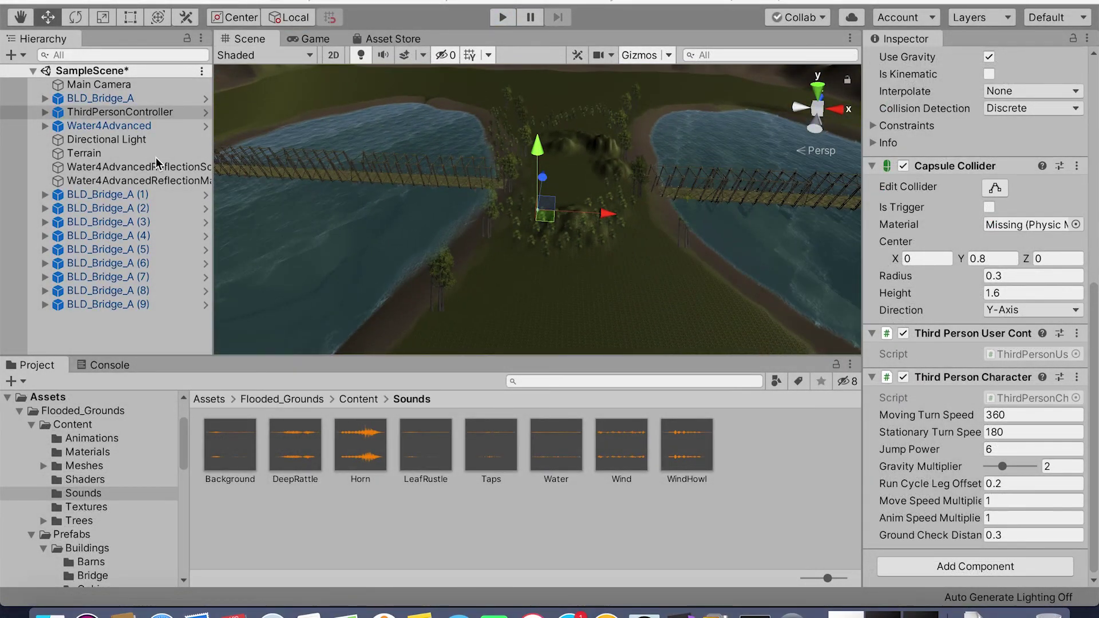
# Raise the terrain into mounds beneath the bridge near the shore with builtin_brush_6, brush size 29 and opacity 16.
pyautogui.click(113, 155)
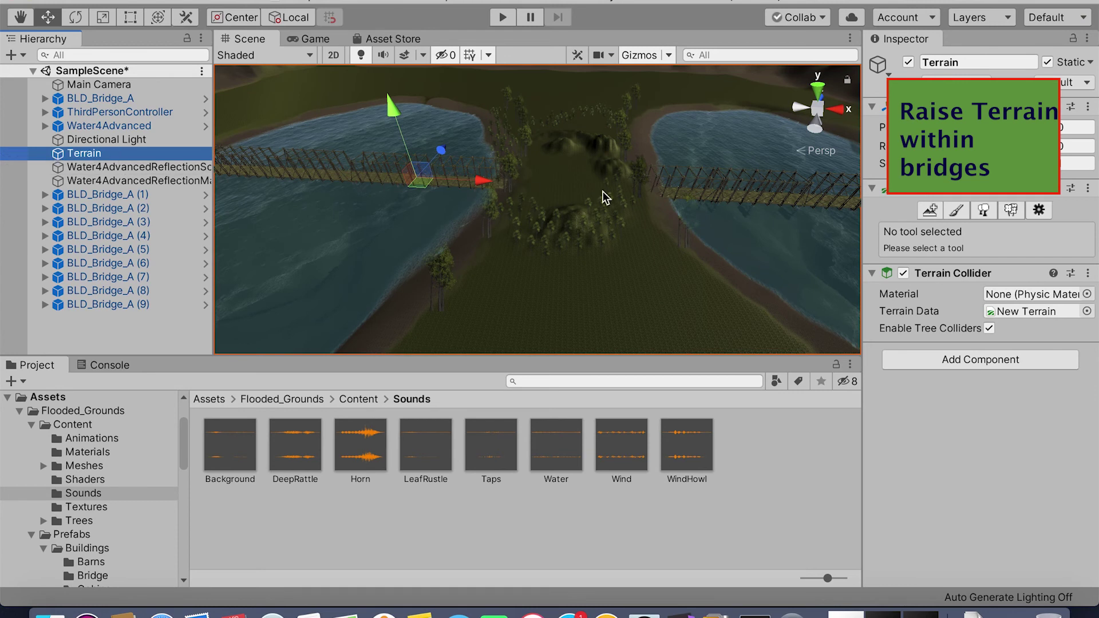
pyautogui.click(957, 211)
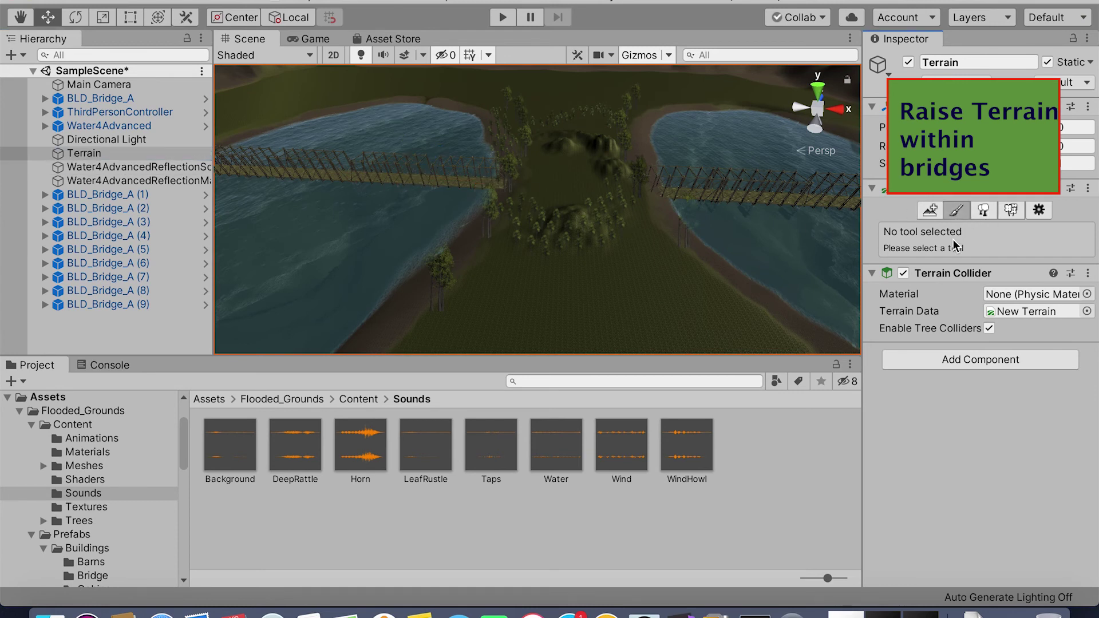
pyautogui.click(951, 227)
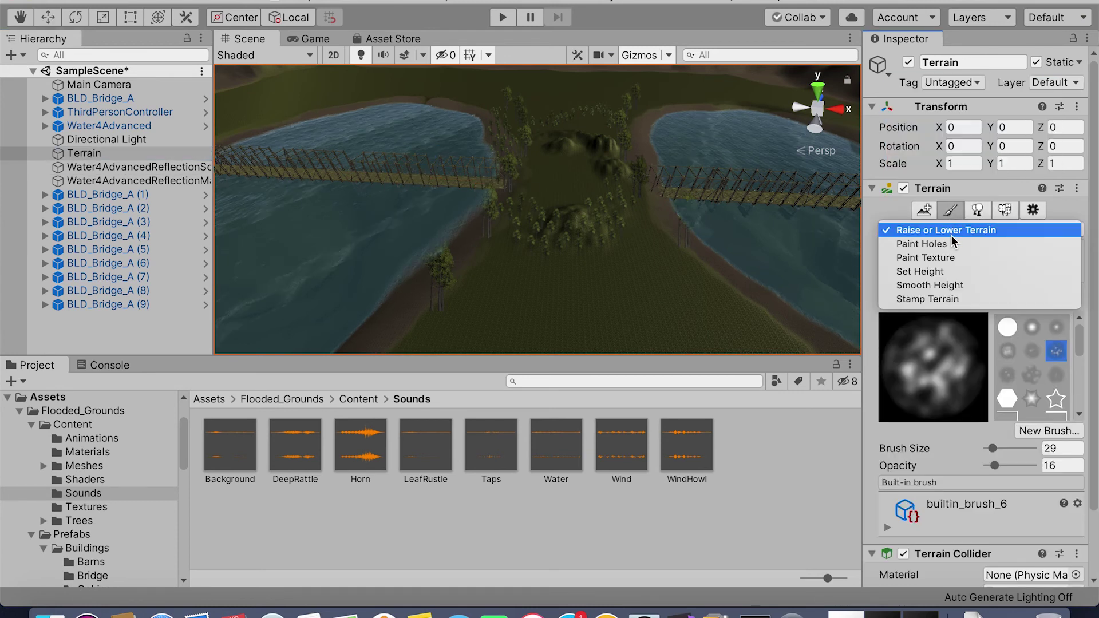
pyautogui.click(950, 233)
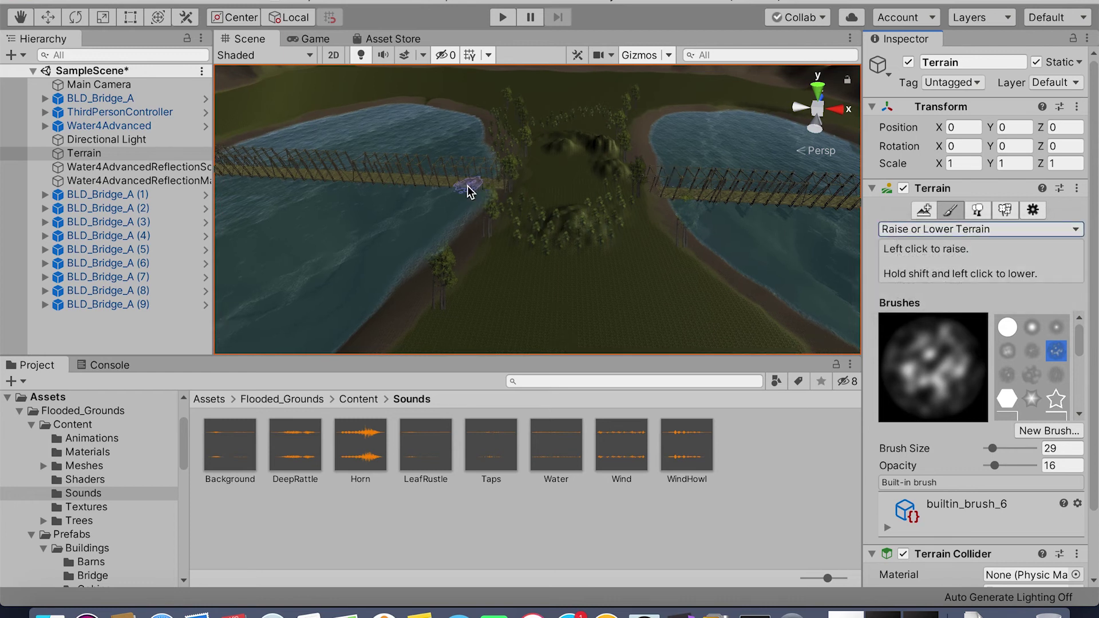
pyautogui.moveTo(469, 201)
pyautogui.mouseDown()
pyautogui.moveTo(354, 199)
pyautogui.moveTo(385, 198)
pyautogui.moveTo(375, 190)
pyautogui.mouseUp()
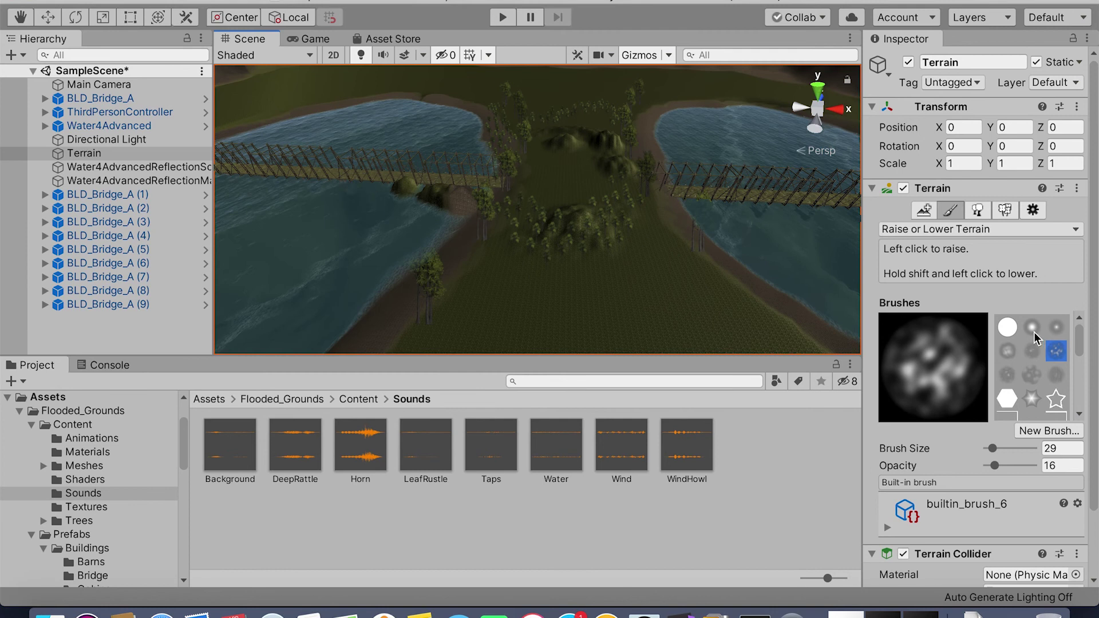
# Extend the raised mounds farther along the lake bridge using builtin_brush_1 and builtin_brush_6 at size 29.
pyautogui.click(1008, 327)
pyautogui.moveTo(361, 204)
pyautogui.keyDown('alt'); pyautogui.mouseDown()
pyautogui.moveTo(361, 235)
pyautogui.moveTo(282, 307)
pyautogui.moveTo(282, 324)
pyautogui.moveTo(385, 299)
pyautogui.moveTo(343, 318)
pyautogui.moveTo(338, 306)
pyautogui.moveTo(309, 335)
pyautogui.moveTo(282, 332)
pyautogui.moveTo(318, 329)
pyautogui.moveTo(298, 302)
pyautogui.moveTo(315, 299)
pyautogui.mouseUp(); pyautogui.keyUp('alt')
pyautogui.scroll(-2, 835, 263)
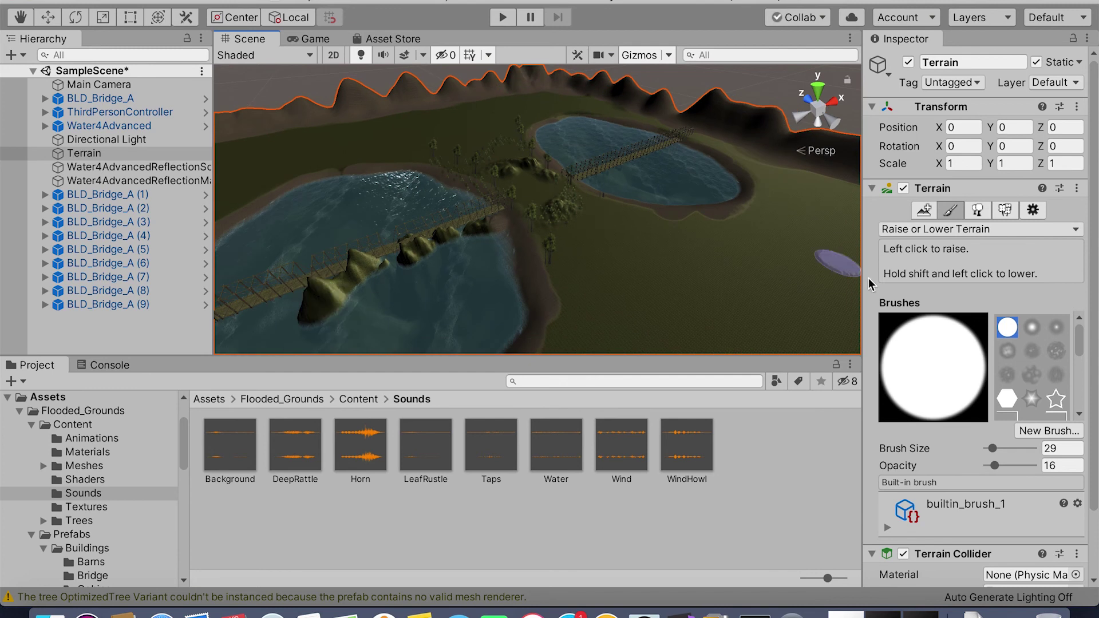
pyautogui.click(1056, 350)
pyautogui.moveTo(380, 269)
pyautogui.keyDown('shift'); pyautogui.mouseDown()
pyautogui.moveTo(537, 235)
pyautogui.moveTo(566, 218)
pyautogui.mouseUp(); pyautogui.keyUp('shift')
pyautogui.moveTo(519, 285)
pyautogui.keyDown('shift'); pyautogui.mouseDown()
pyautogui.moveTo(523, 343)
pyautogui.moveTo(533, 269)
pyautogui.moveTo(533, 343)
pyautogui.mouseUp(); pyautogui.keyUp('shift')
pyautogui.scroll(-1, 532, 321)
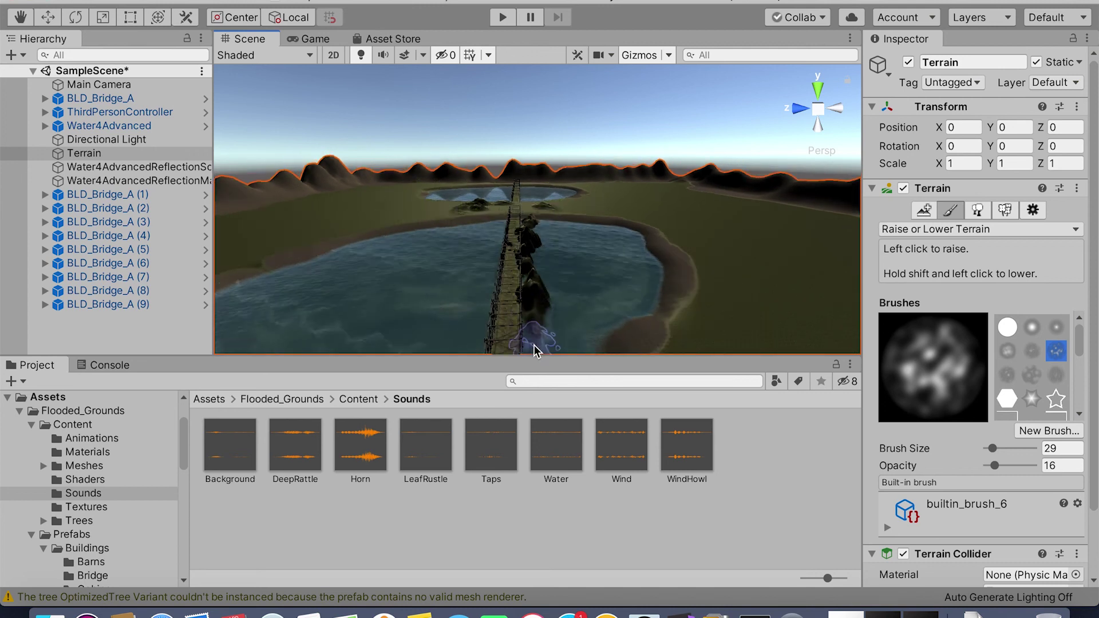
pyautogui.scroll(-1, 534, 342)
pyautogui.scroll(-1, 518, 317)
pyautogui.press('.')
pyautogui.press('.')
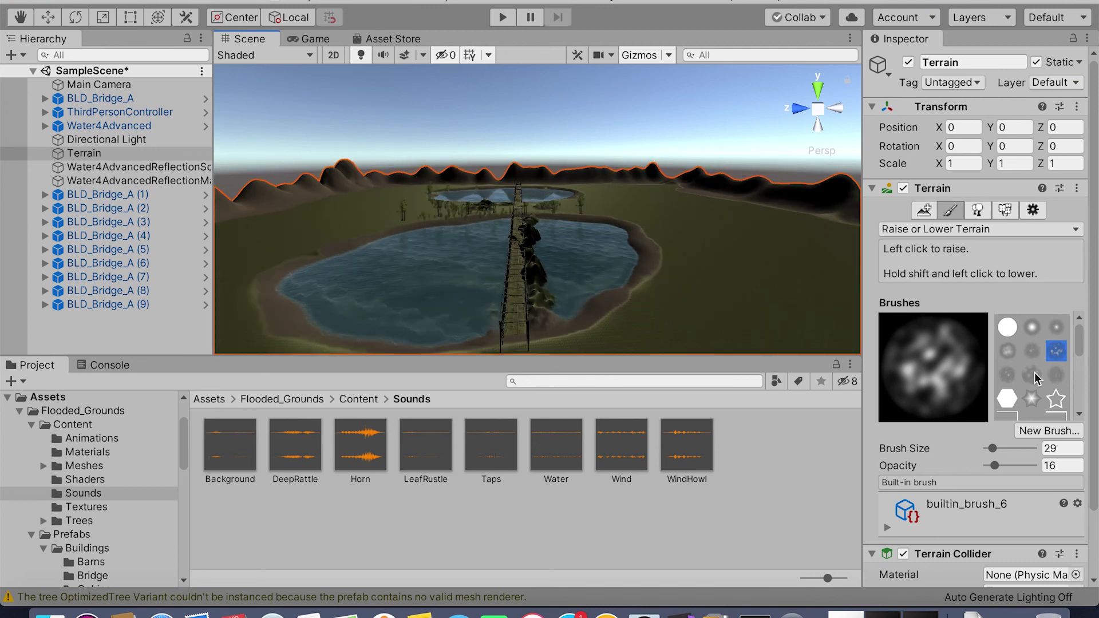
# Raise more mounds on the other side of the lake bridge with builtin_brush_4, size 29 and opacity 16.
pyautogui.moveTo(498, 314); pyautogui.dragTo(508, 259)
pyautogui.scroll(-1, 498, 320)
pyautogui.moveTo(471, 354)
pyautogui.mouseDown()
pyautogui.moveTo(471, 334)
pyautogui.moveTo(471, 355)
pyautogui.mouseUp()
pyautogui.keyDown('alt'); pyautogui.moveTo(495, 306); pyautogui.dragTo(636, 294); pyautogui.keyUp('alt')
pyautogui.moveTo(636, 293); pyautogui.dragTo(576, 264)
pyautogui.press(',')
pyautogui.press(',')
pyautogui.press(',')
pyautogui.press(',')
pyautogui.scroll(3, 657, 351)
pyautogui.moveTo(579, 316)
pyautogui.keyDown('alt'); pyautogui.mouseDown()
pyautogui.moveTo(656, 350)
pyautogui.moveTo(544, 252)
pyautogui.moveTo(699, 331)
pyautogui.mouseUp(); pyautogui.keyUp('alt')
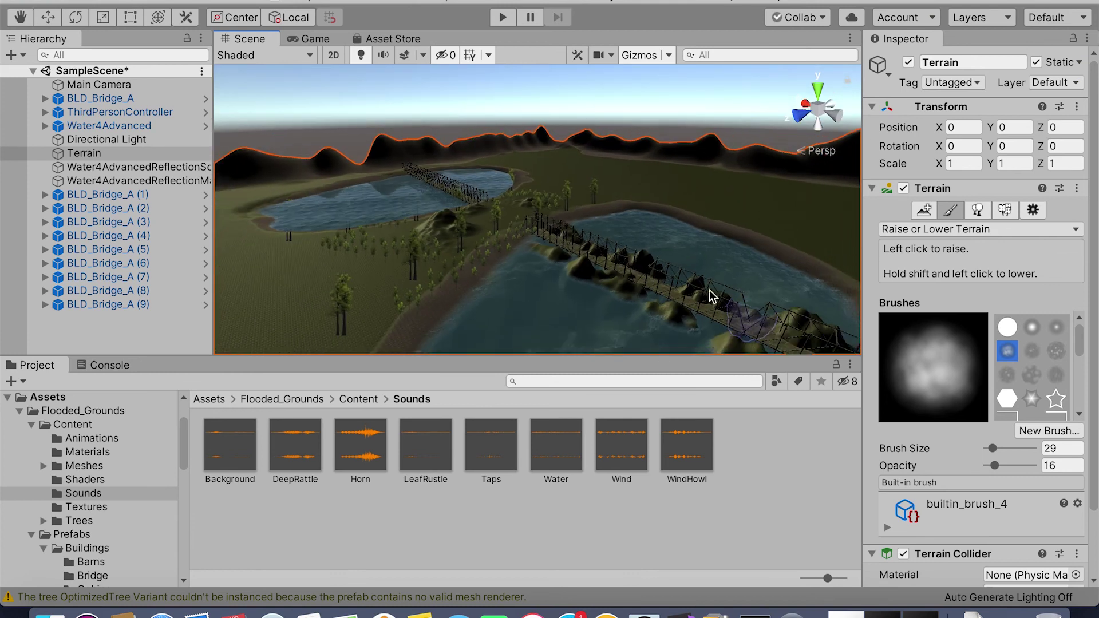
# Set up detail painting with the purple flower, brush size 29, opacity 0.24 and target strength 0.25.
pyautogui.click(1005, 210)
pyautogui.scroll(-5, 1007, 395)
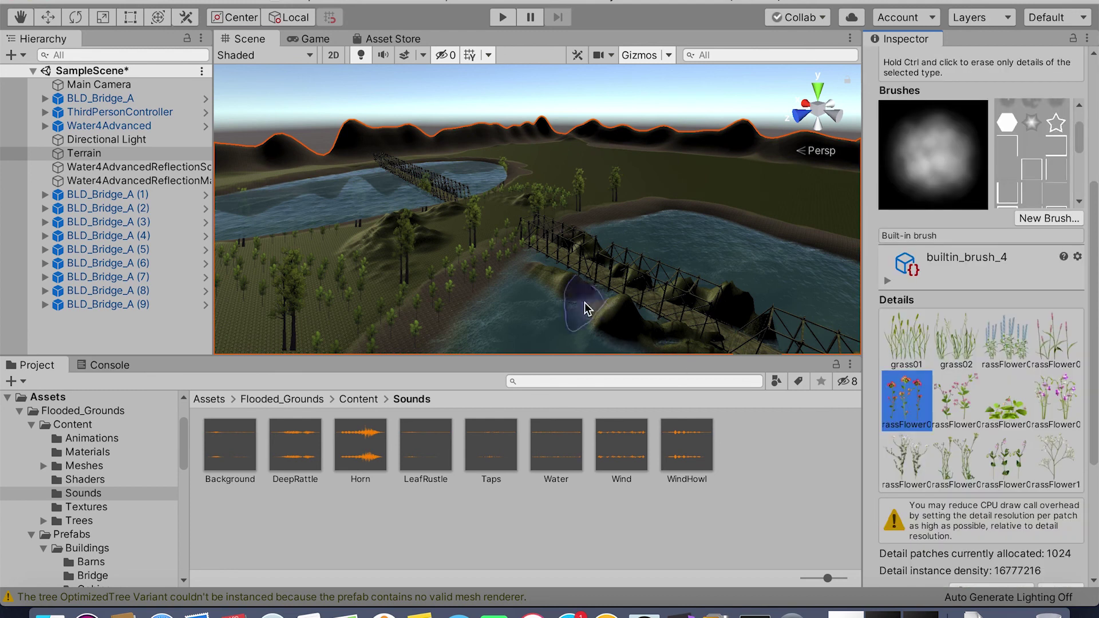
pyautogui.scroll(-1, 1018, 583)
pyautogui.scroll(-2, 1018, 584)
pyautogui.click(999, 514)
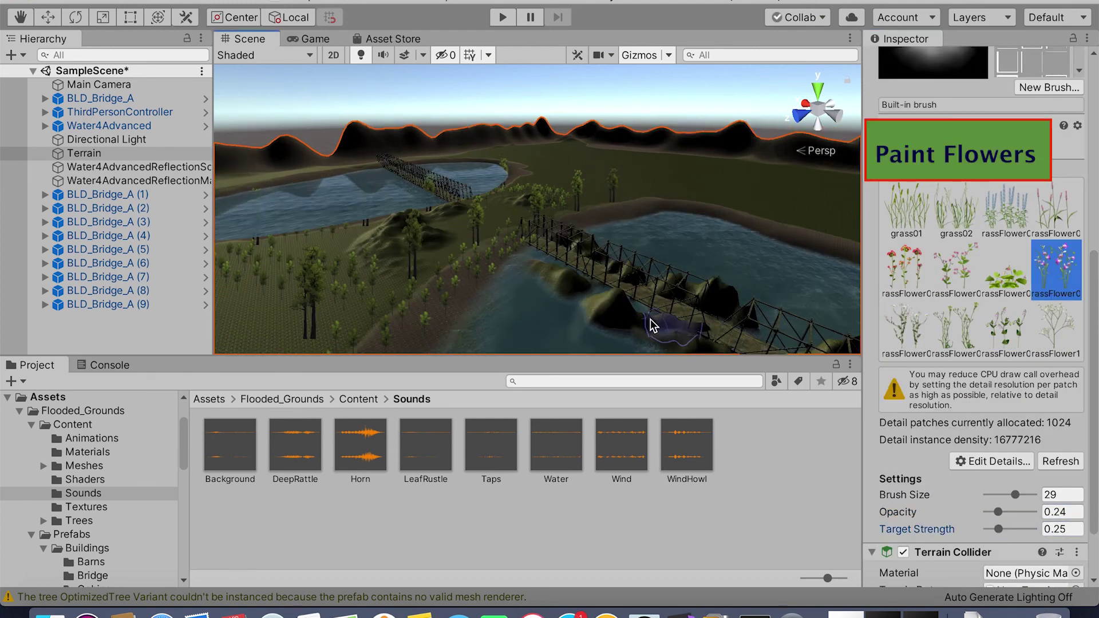
pyautogui.scroll(-3, 655, 318)
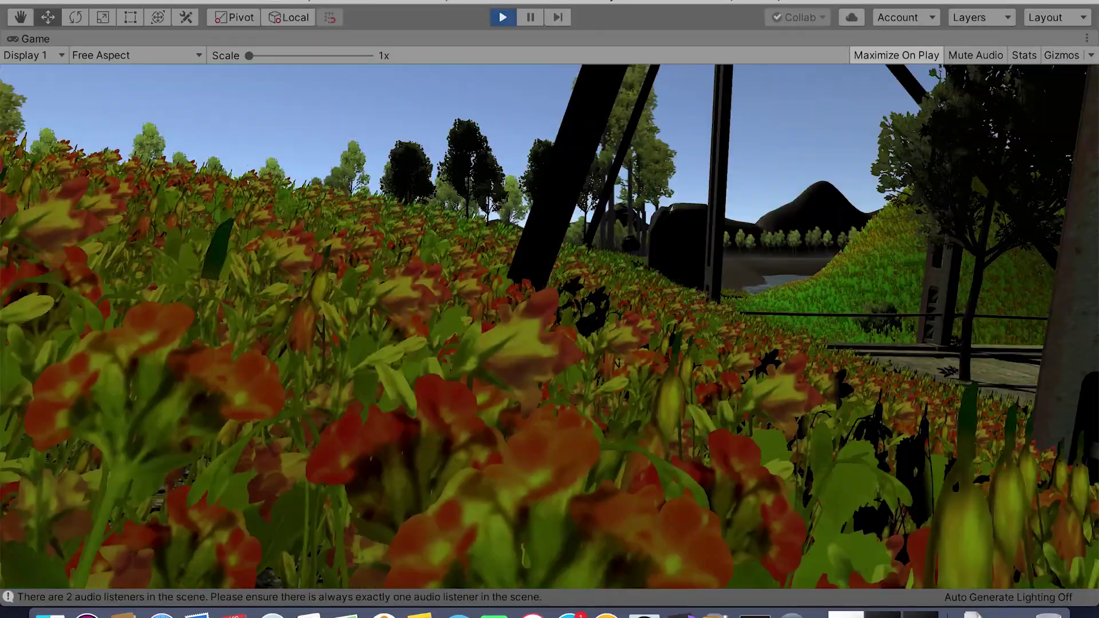
# Walk through the running game along the bridge to inspect the flower-covered mounds and trees around it.
pyautogui.press('w')
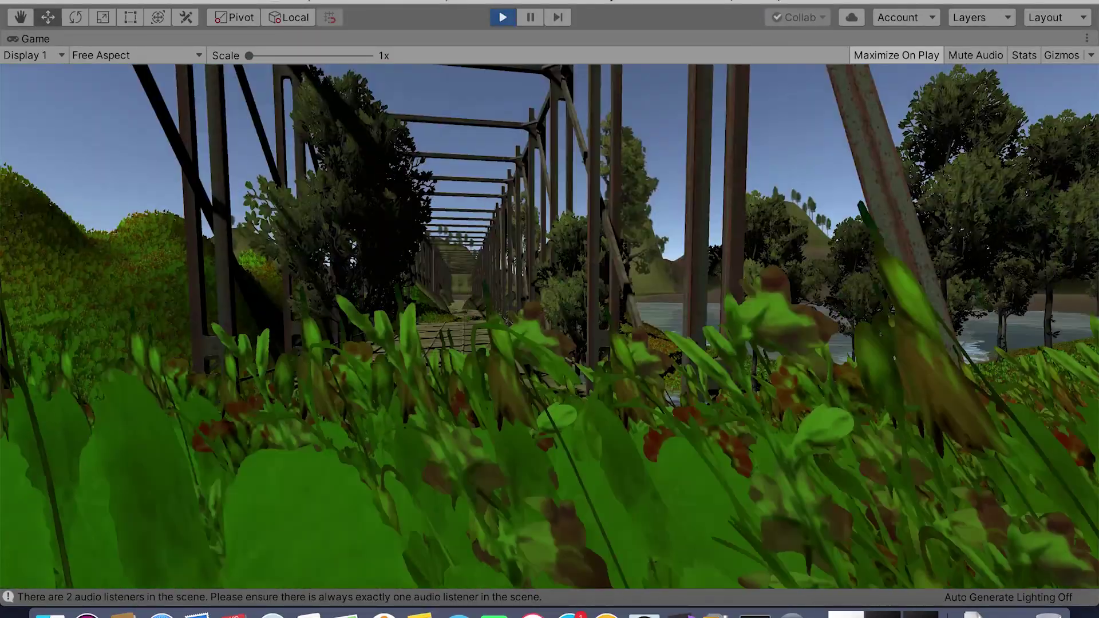
pyautogui.press('w')
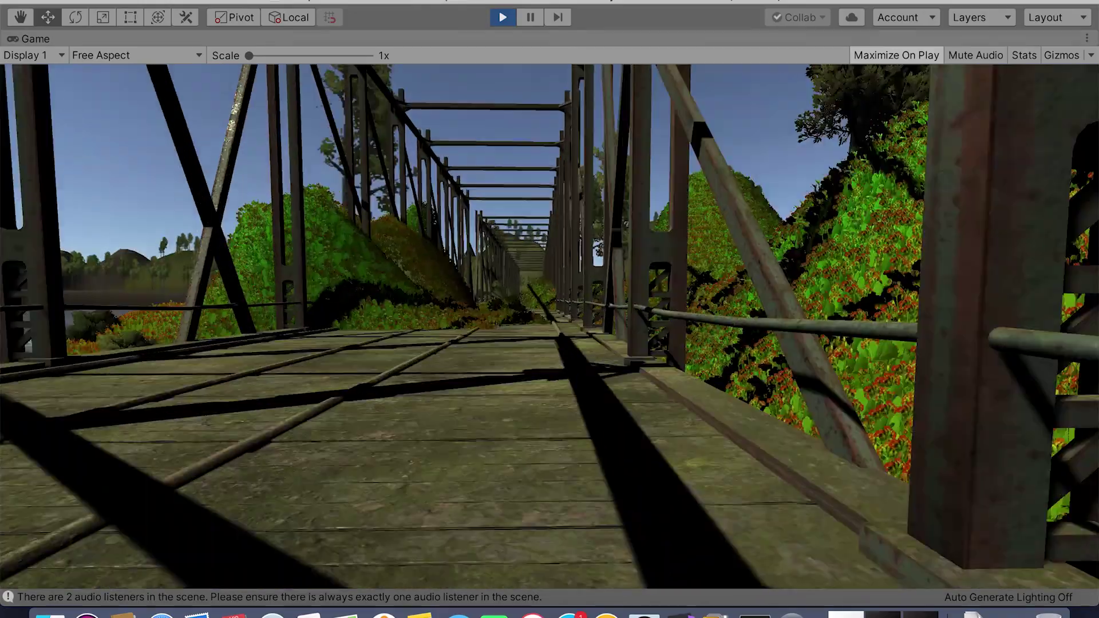
pyautogui.press('w')
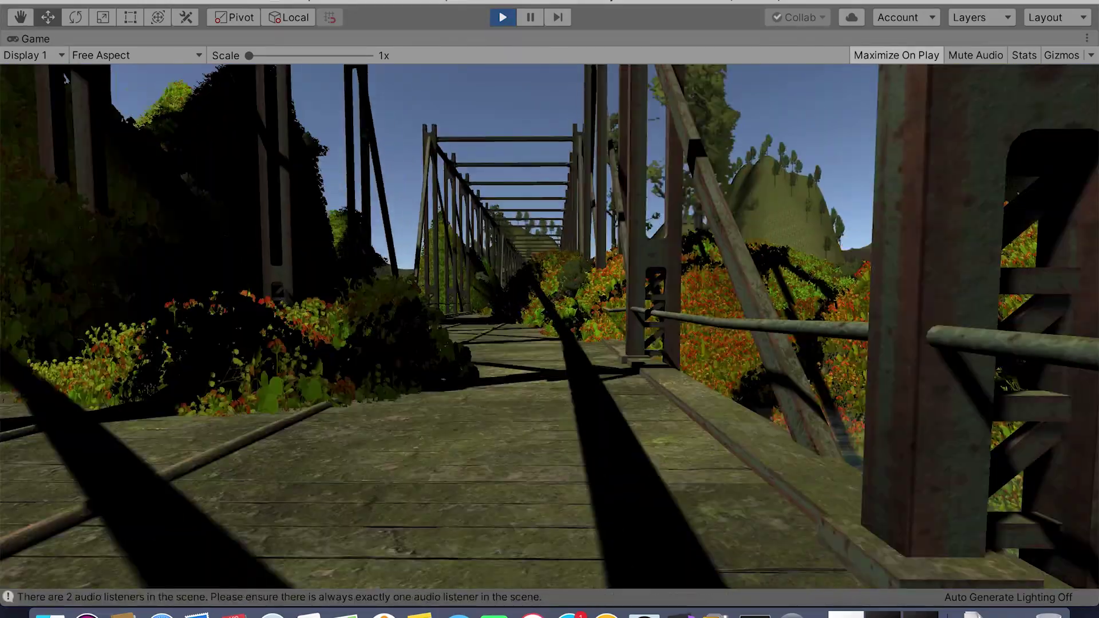
pyautogui.press('w')
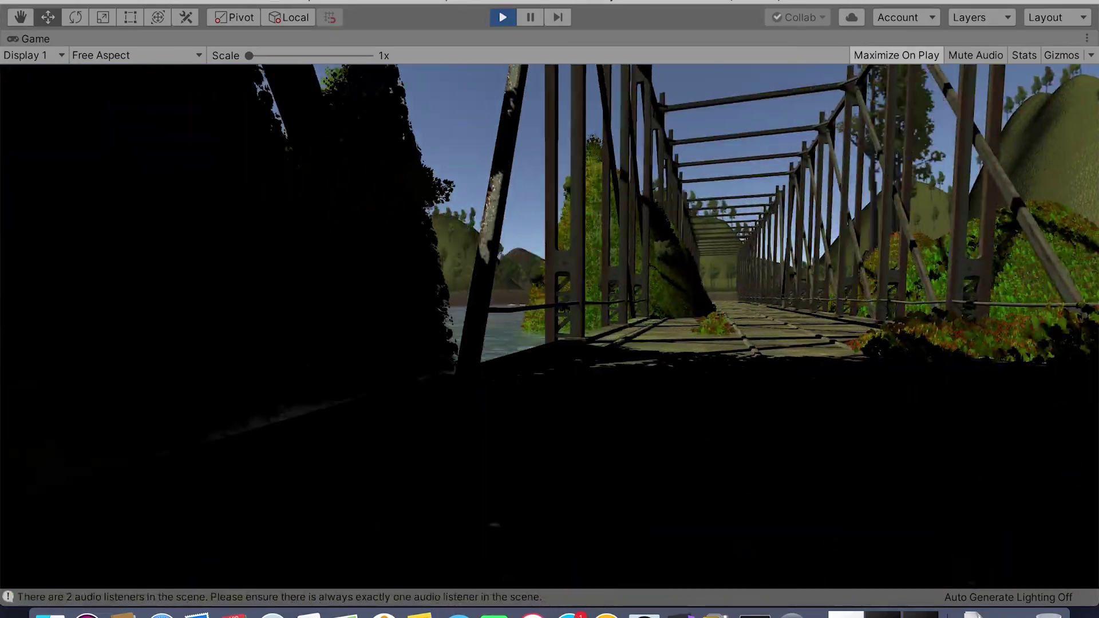
pyautogui.press('w')
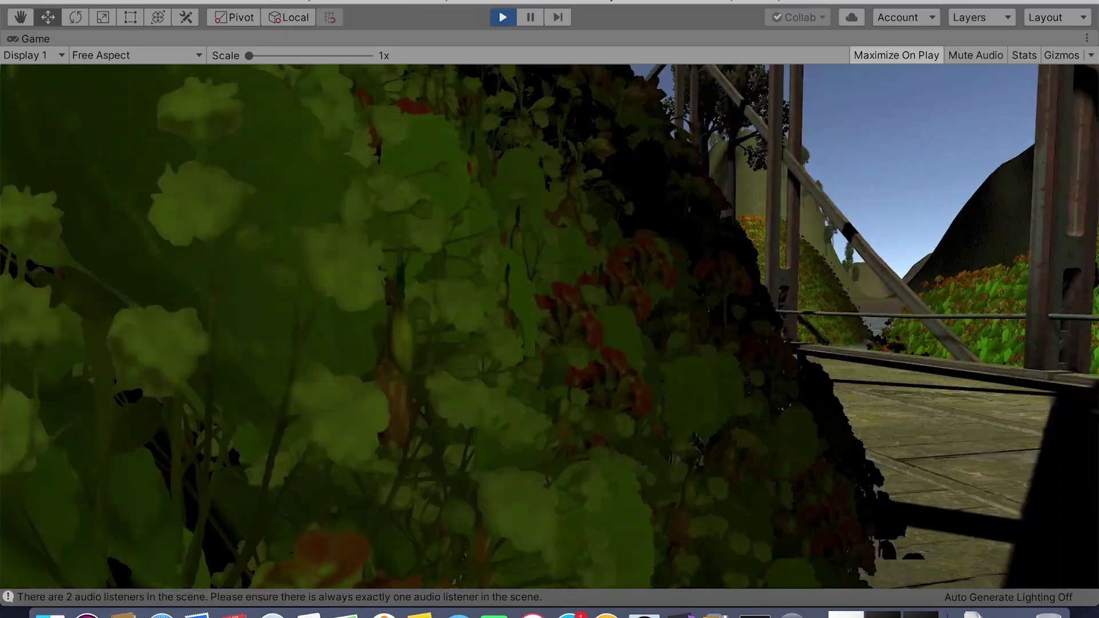
pyautogui.press('w')
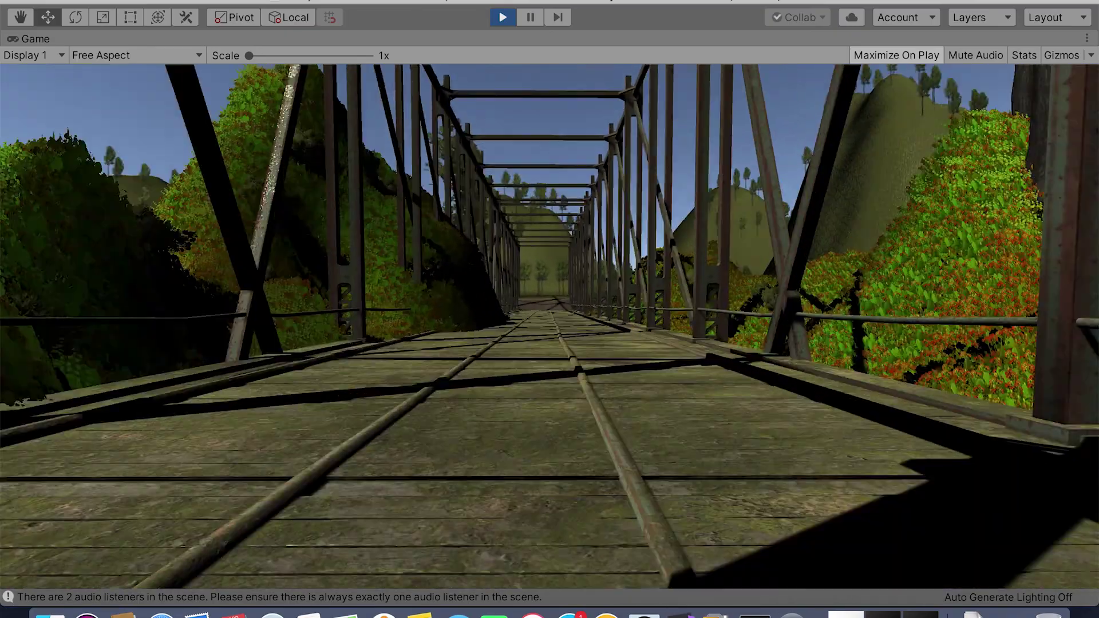
pyautogui.press('d')
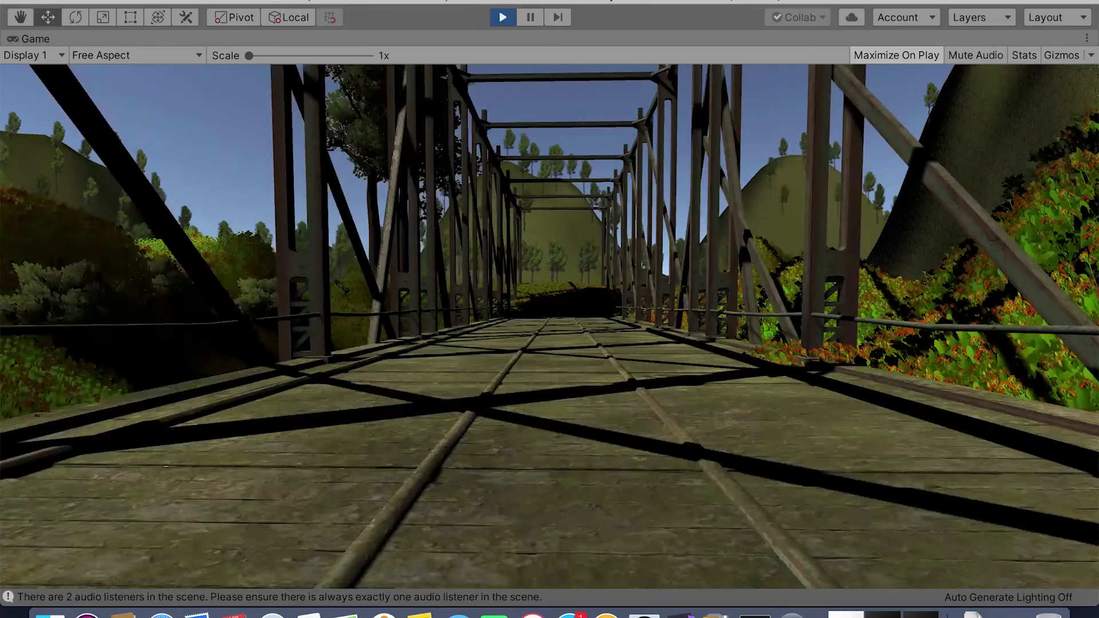
# Walk off the end of the bridge into the flower field to inspect the flowers, trees and hills.
pyautogui.press('a')
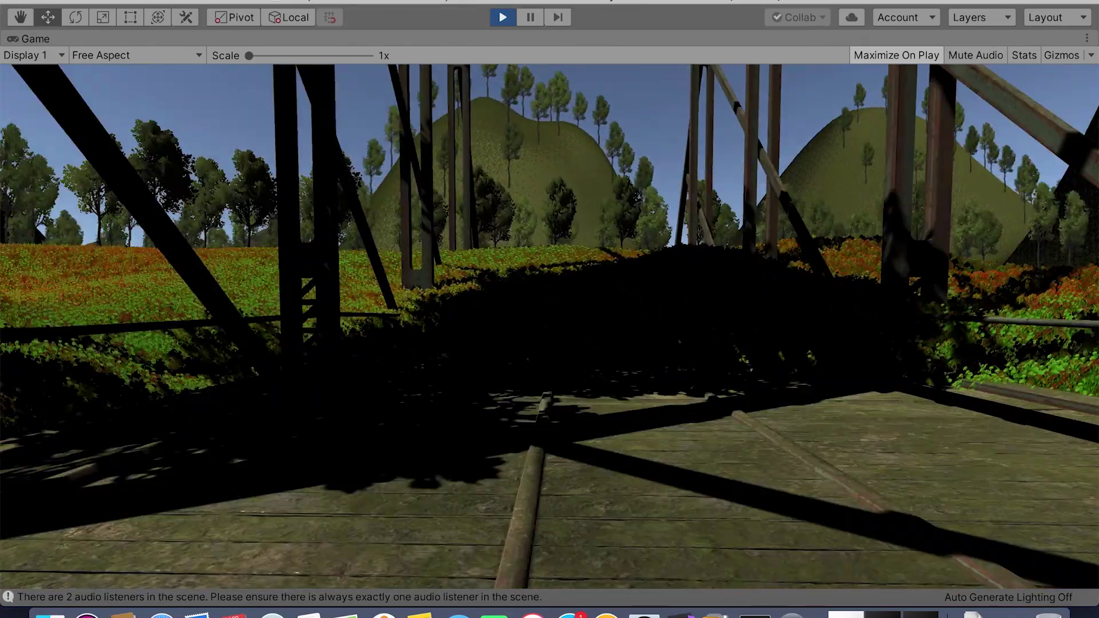
pyautogui.press('w')
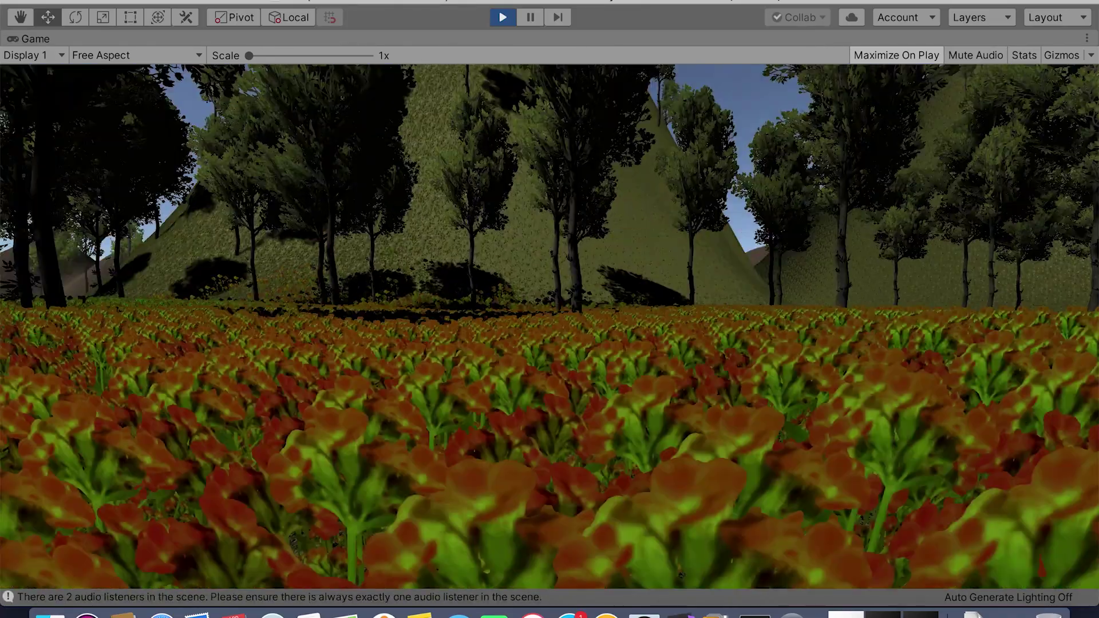
pyautogui.press('w')
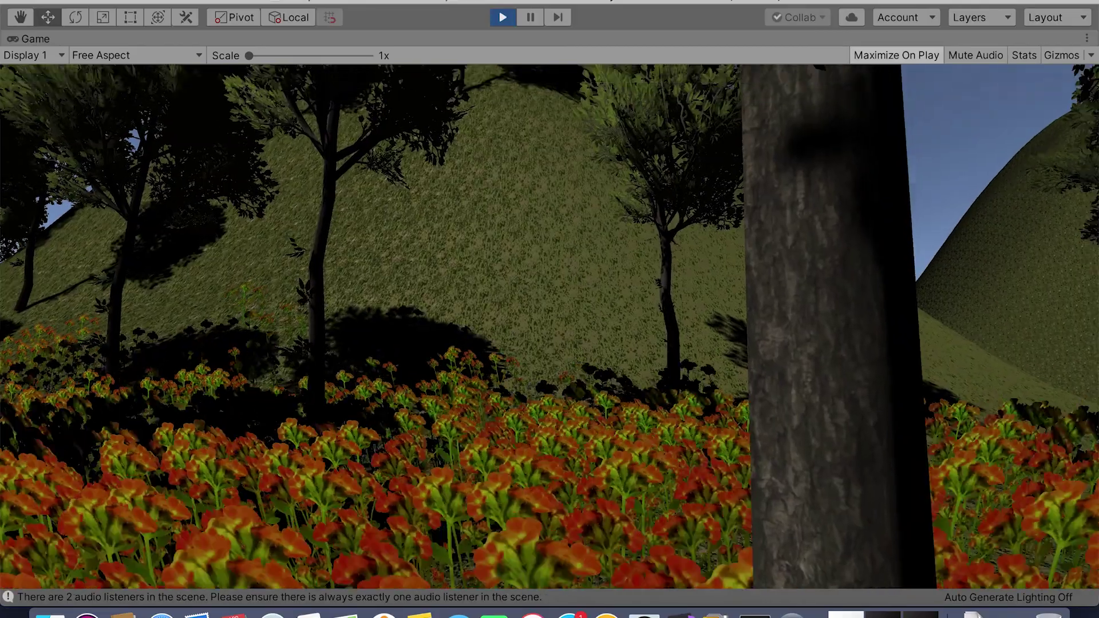
pyautogui.press('a')
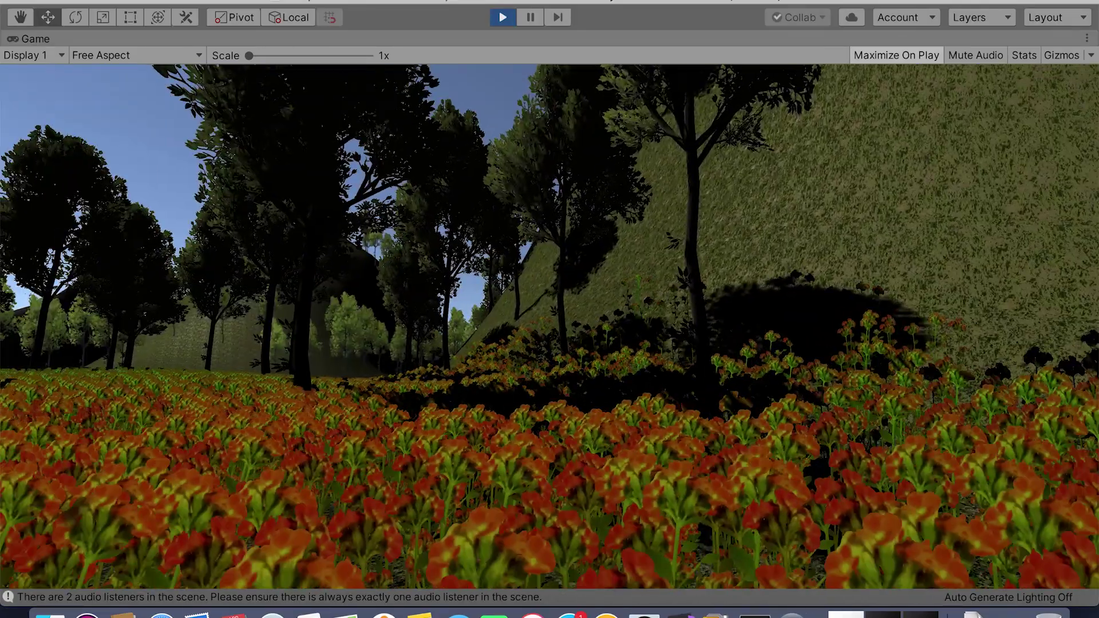